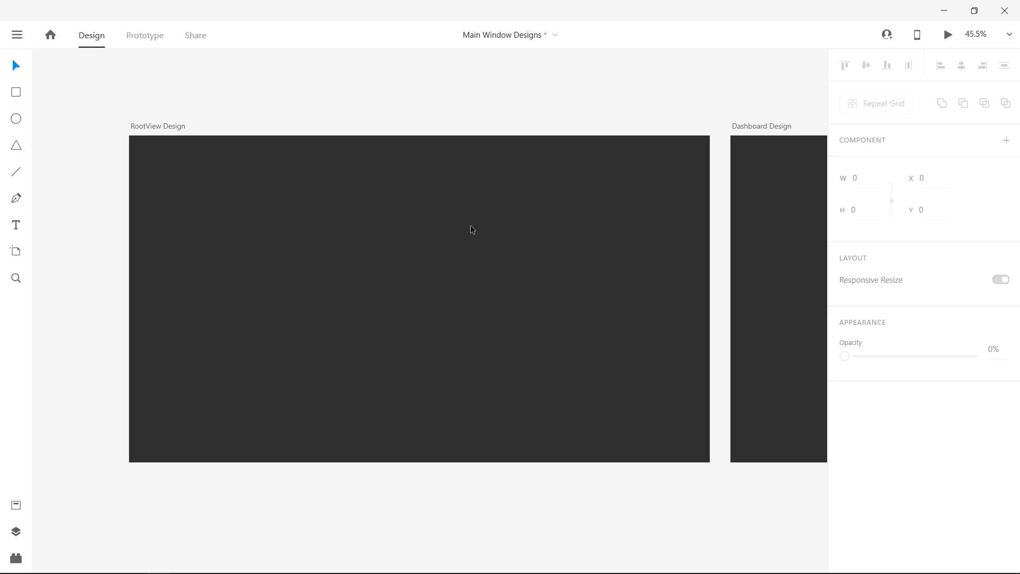
Switch to Microsoft Whiteboard and examine the screen wireframes, especially the profile area and sidebar of the main window.
{"action": "key", "text": "alt+Tab"}
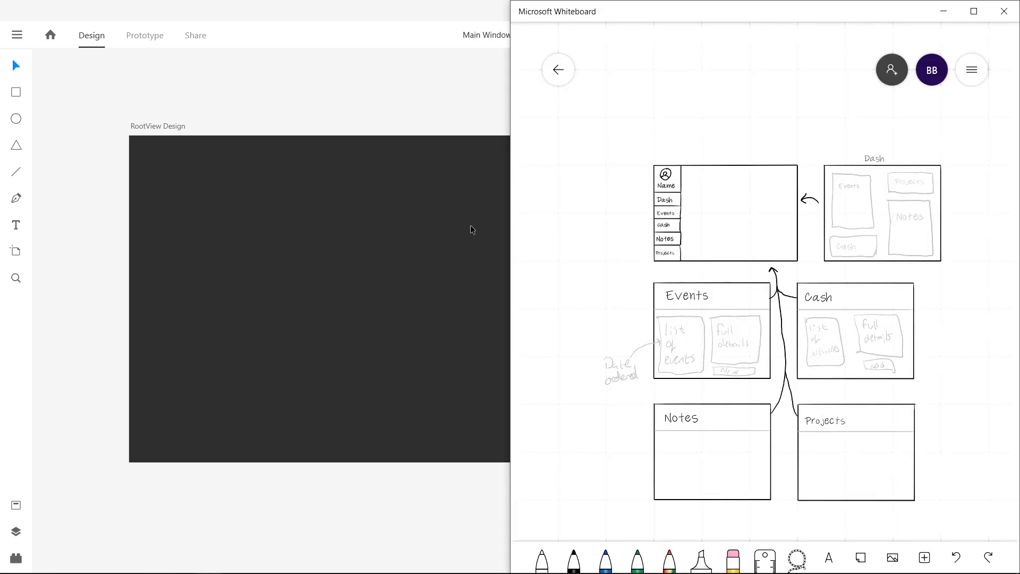
{"action": "scroll", "coordinate": [750, 229], "scroll_direction": "up", "scroll_amount": 6}
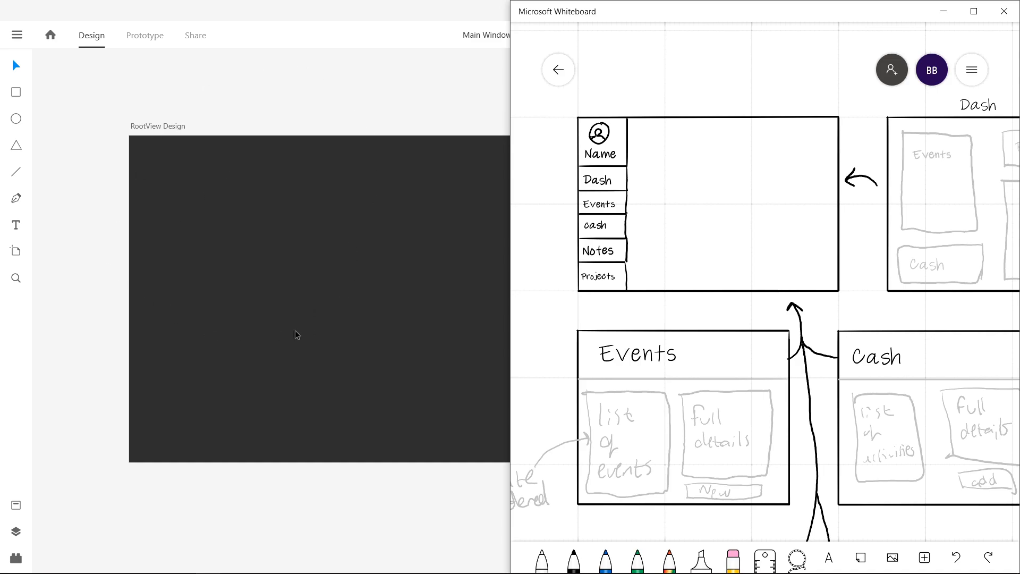
{"action": "scroll", "coordinate": [704, 317], "scroll_direction": "down", "scroll_amount": 3}
{"action": "scroll", "coordinate": [769, 318], "scroll_direction": "down", "scroll_amount": 3}
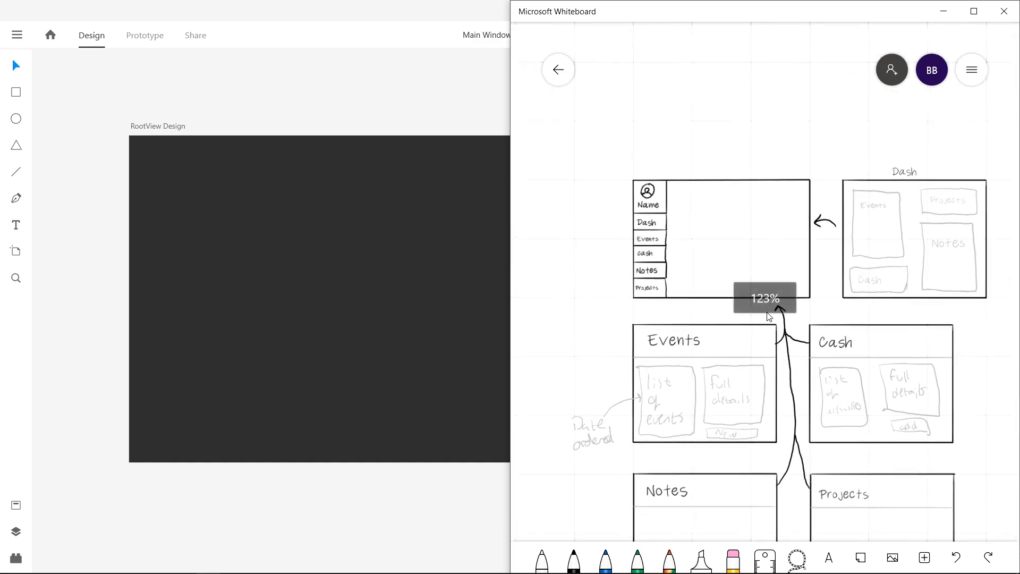
{"action": "scroll", "coordinate": [769, 317], "scroll_direction": "down", "scroll_amount": 5}
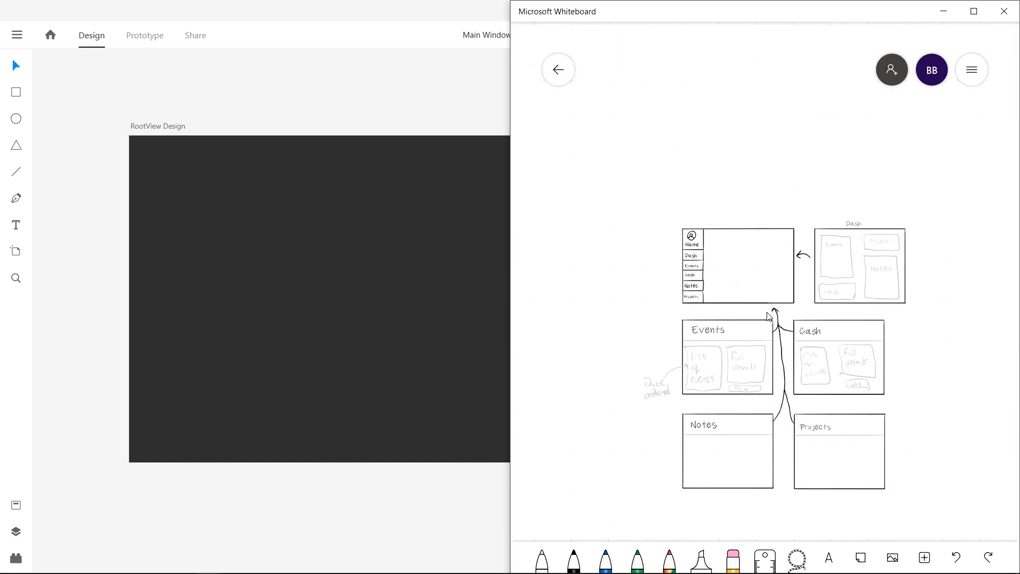
{"action": "scroll", "coordinate": [769, 317], "scroll_direction": "up", "scroll_amount": 5}
{"action": "scroll", "coordinate": [769, 317], "scroll_direction": "up", "scroll_amount": 2}
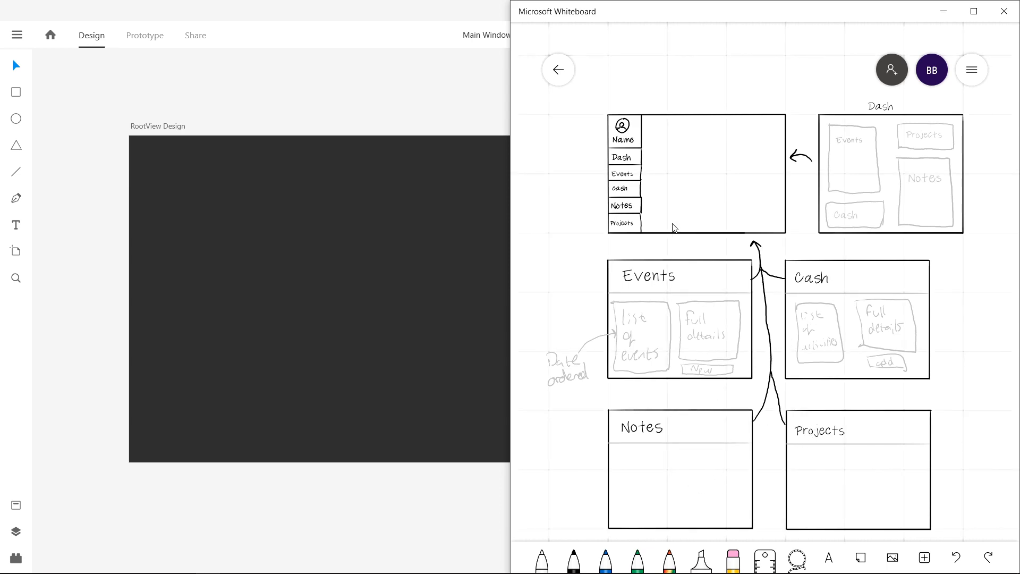
{"action": "scroll", "coordinate": [666, 170], "scroll_direction": "up", "scroll_amount": 2}
{"action": "scroll", "coordinate": [668, 174], "scroll_direction": "up", "scroll_amount": 6}
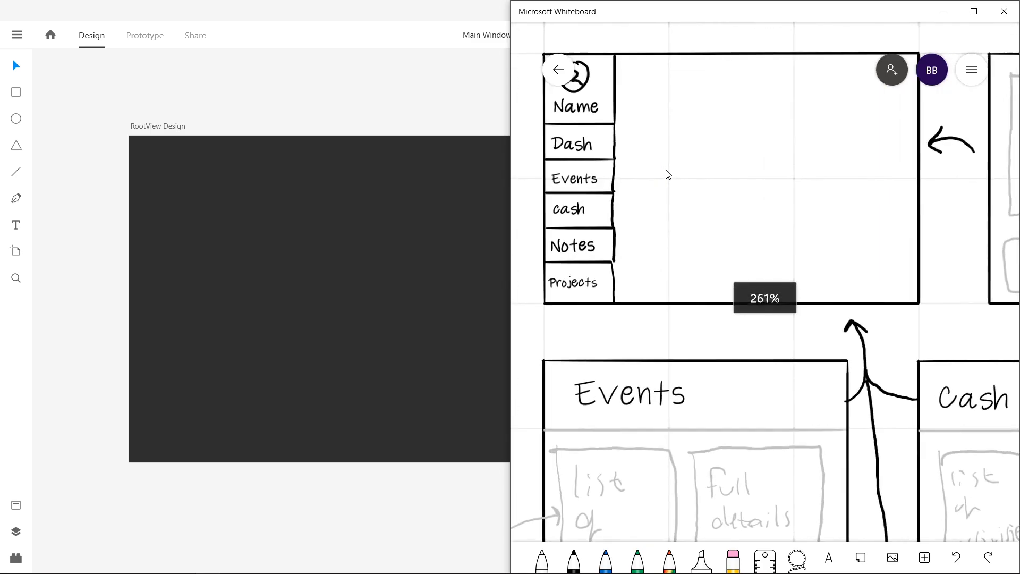
{"action": "scroll", "coordinate": [668, 174], "scroll_direction": "up", "scroll_amount": 3}
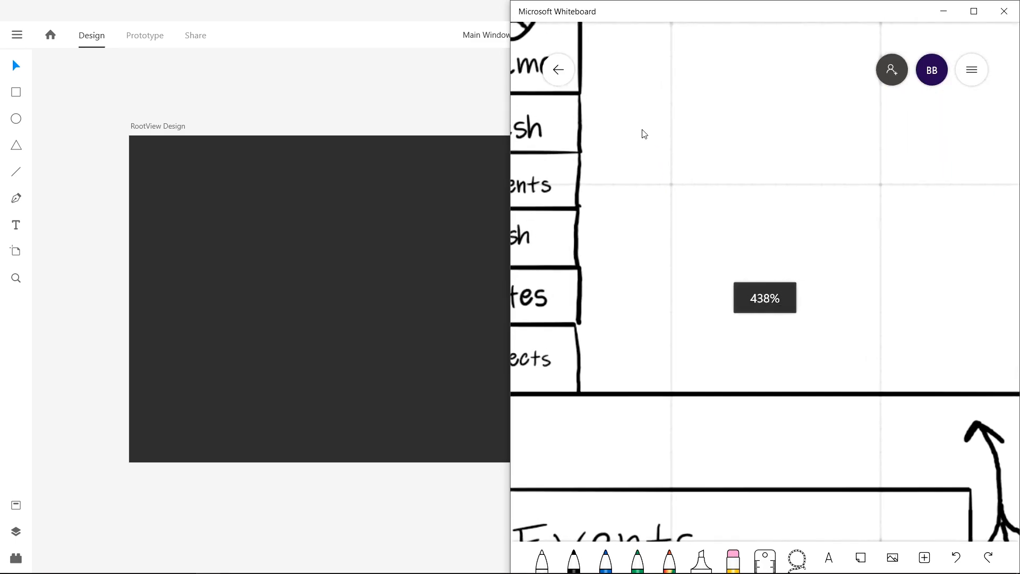
{"action": "left_click_drag", "start_coordinate": [615, 128], "coordinate": [817, 298]}
{"action": "scroll", "coordinate": [615, 129], "scroll_direction": "down", "scroll_amount": 2}
{"action": "scroll", "coordinate": [615, 129], "scroll_direction": "right", "scroll_amount": 2}
{"action": "scroll", "coordinate": [615, 128], "scroll_direction": "down", "scroll_amount": 1}
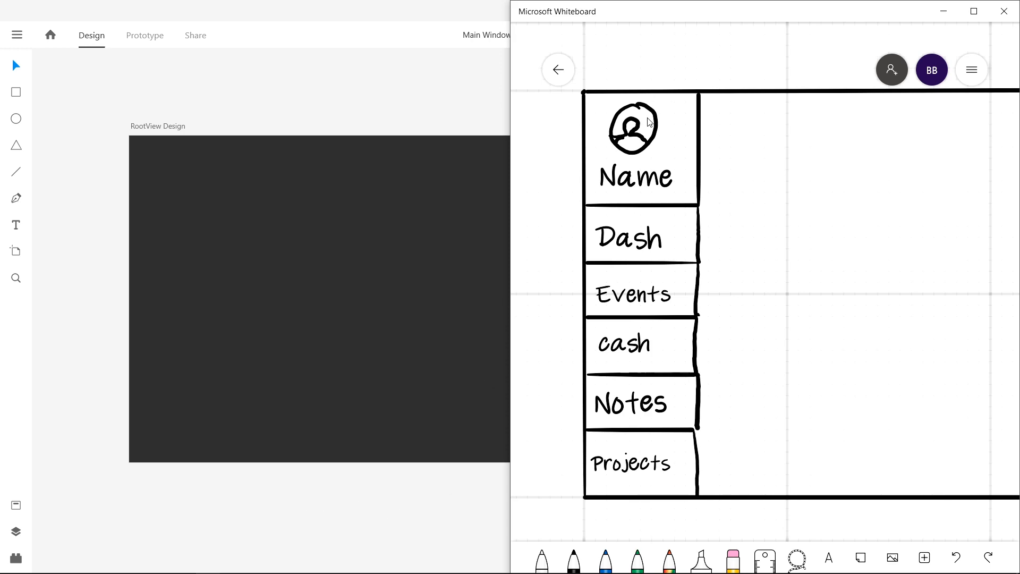
Switch back to Adobe XD and place a vertical guide at X 250 on the RootView Design artboard.
{"action": "left_click", "coordinate": [330, 339]}
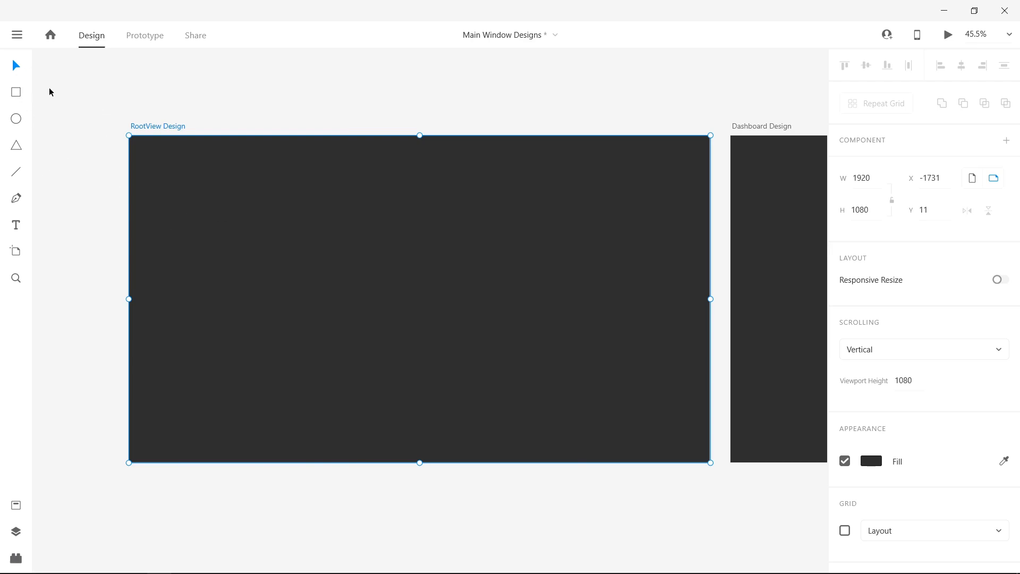
{"action": "left_click_drag", "start_coordinate": [123, 152], "coordinate": [206, 184]}
{"action": "scroll", "coordinate": [205, 181], "scroll_direction": "up", "scroll_amount": 5}
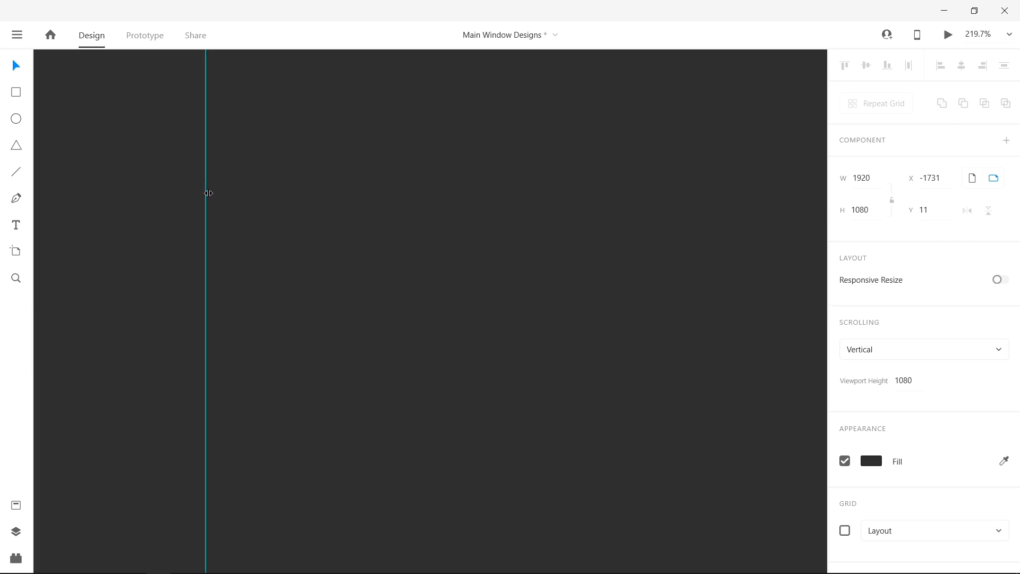
{"action": "scroll", "coordinate": [231, 235], "scroll_direction": "down", "scroll_amount": 5}
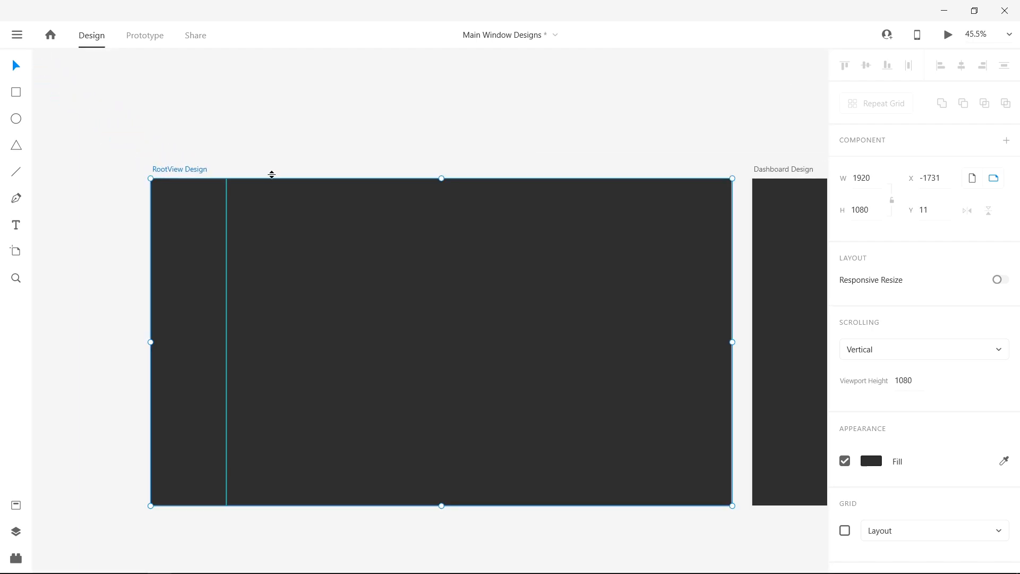
{"action": "left_click_drag", "start_coordinate": [269, 179], "coordinate": [225, 256]}
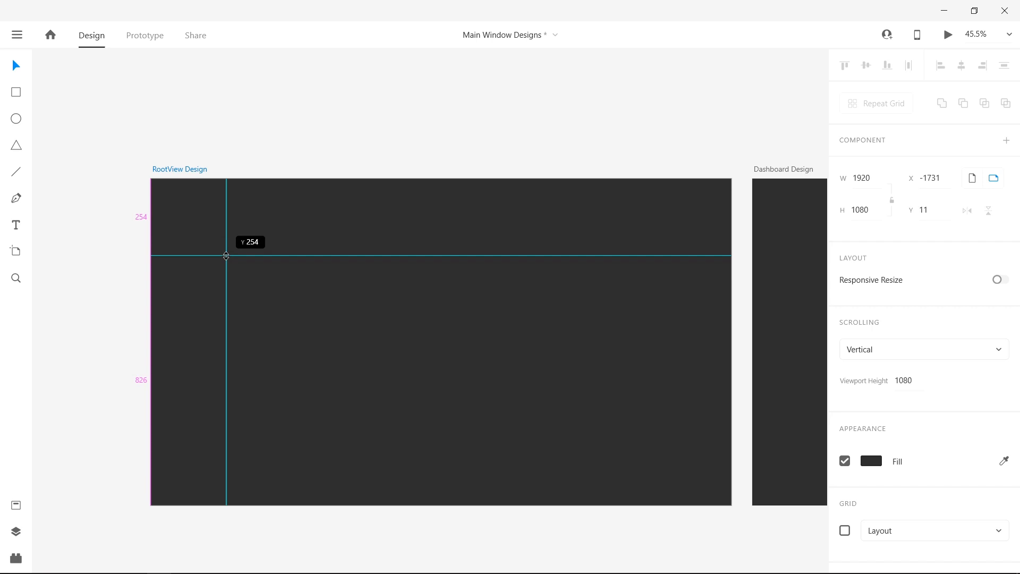
{"action": "left_click_drag", "start_coordinate": [226, 256], "coordinate": [239, 152]}
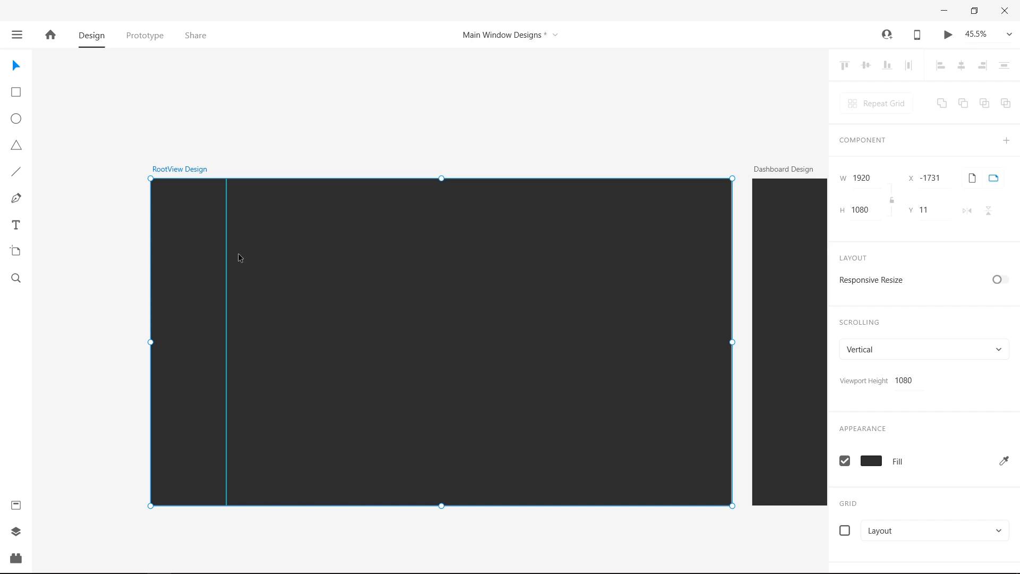
Check the vertical guide's position and its distances to both side edges of the RootView Design artboard.
{"action": "left_click_drag", "start_coordinate": [228, 249], "coordinate": [227, 250]}
{"action": "scroll", "coordinate": [507, 189], "scroll_direction": "up", "scroll_amount": 1}
{"action": "scroll", "coordinate": [507, 190], "scroll_direction": "down", "scroll_amount": 1}
{"action": "left_click_drag", "start_coordinate": [228, 278], "coordinate": [227, 278]}
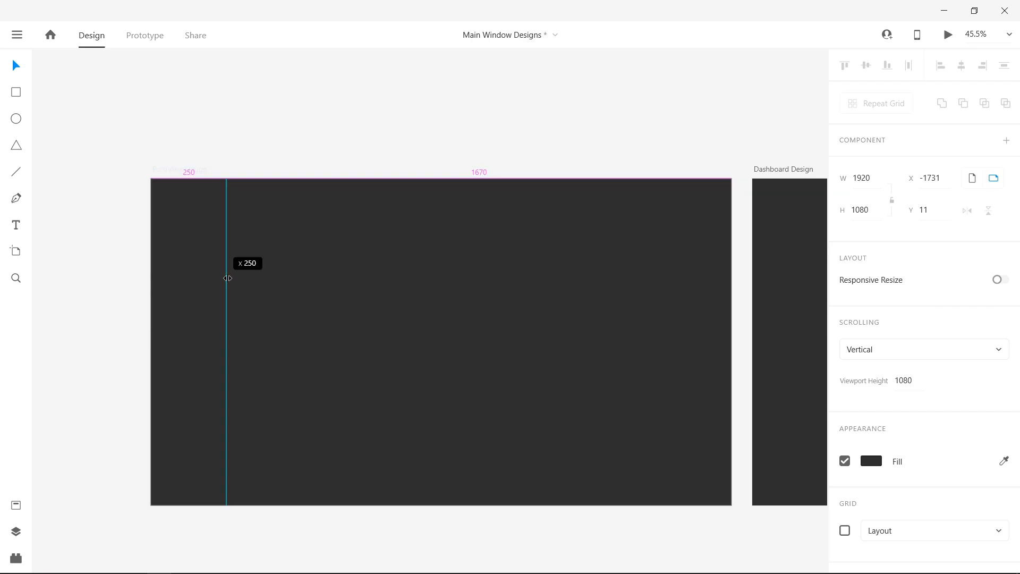
{"action": "left_click_drag", "start_coordinate": [228, 278], "coordinate": [227, 277]}
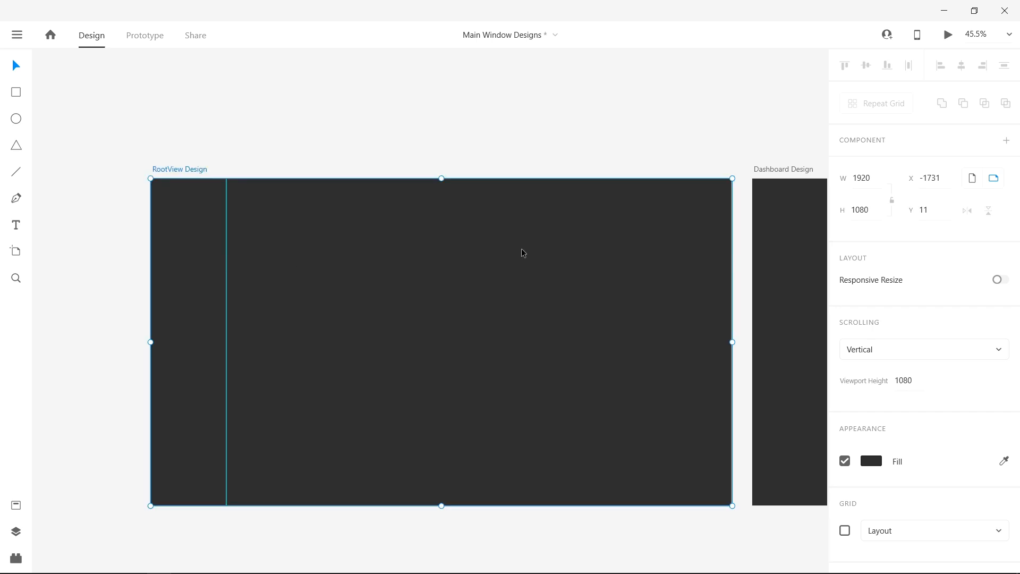
Set the width of the Dashboard Design artboard to 1670.
{"action": "left_click", "coordinate": [803, 223]}
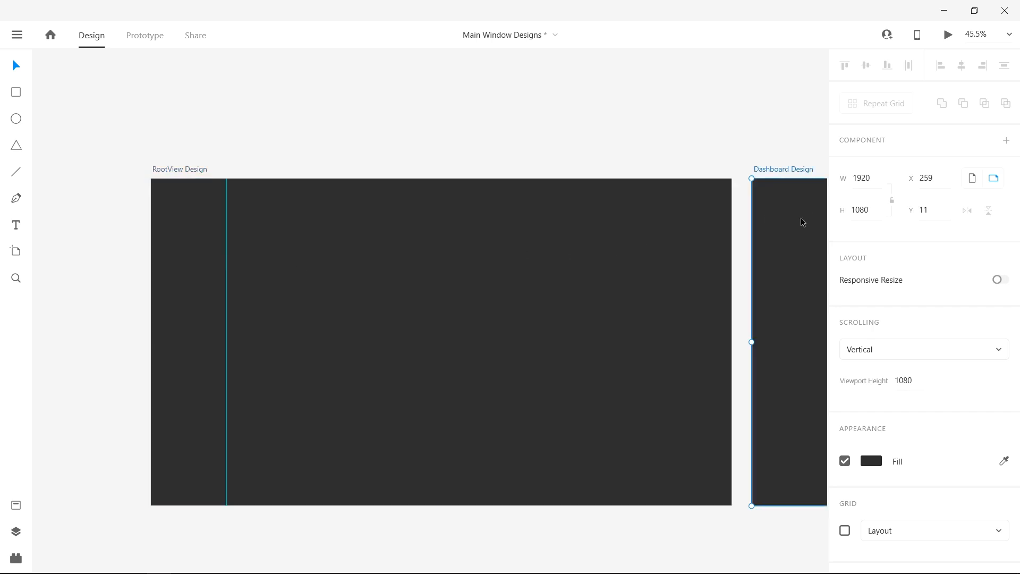
{"action": "left_click", "coordinate": [879, 177]}
{"action": "left_click_drag", "start_coordinate": [878, 176], "coordinate": [840, 180]}
{"action": "type", "text": "1670"}
{"action": "key", "text": "Return"}
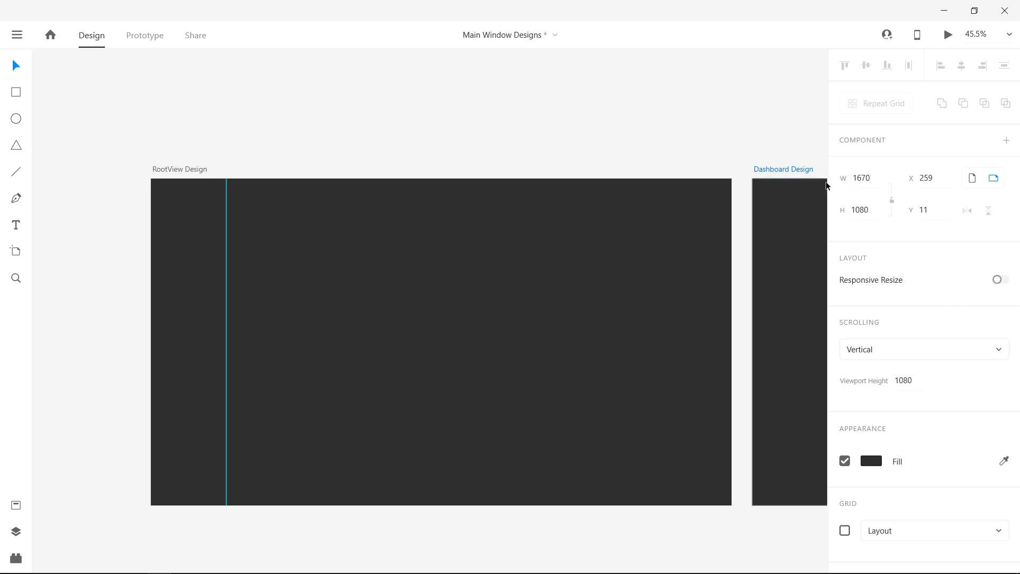
Set the width of the Event Screen Design artboard to 1670.
{"action": "scroll", "coordinate": [401, 521], "scroll_direction": "right", "scroll_amount": 15}
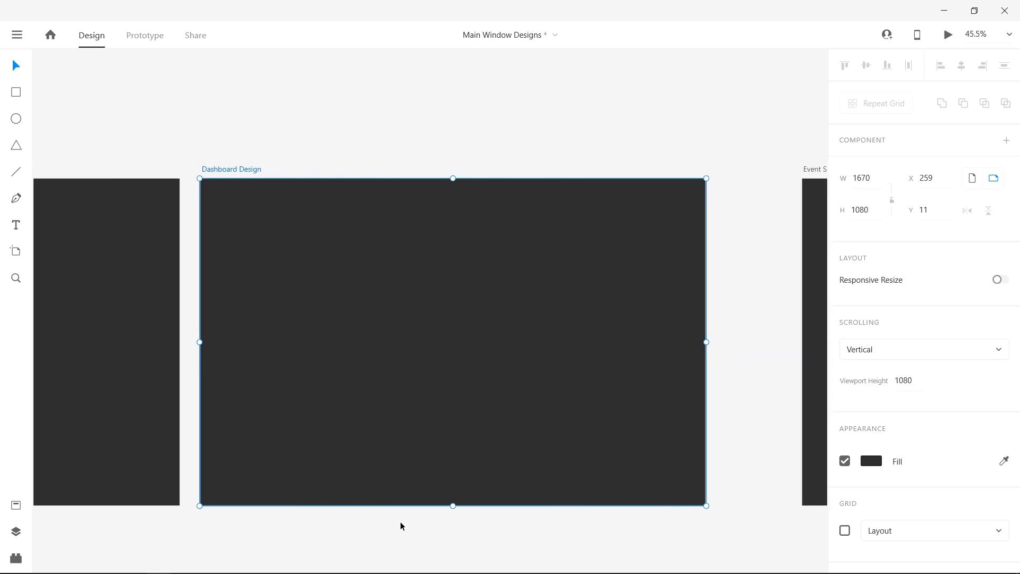
{"action": "left_click", "coordinate": [617, 409]}
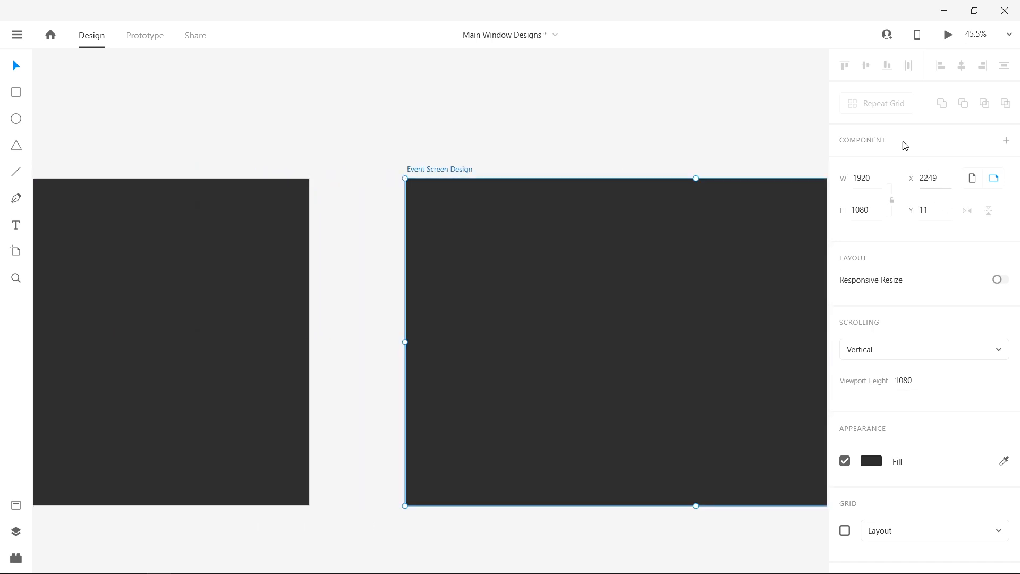
{"action": "left_click", "coordinate": [863, 177]}
{"action": "type", "text": "1670"}
{"action": "key", "text": "Return"}
{"action": "left_click", "coordinate": [770, 168]}
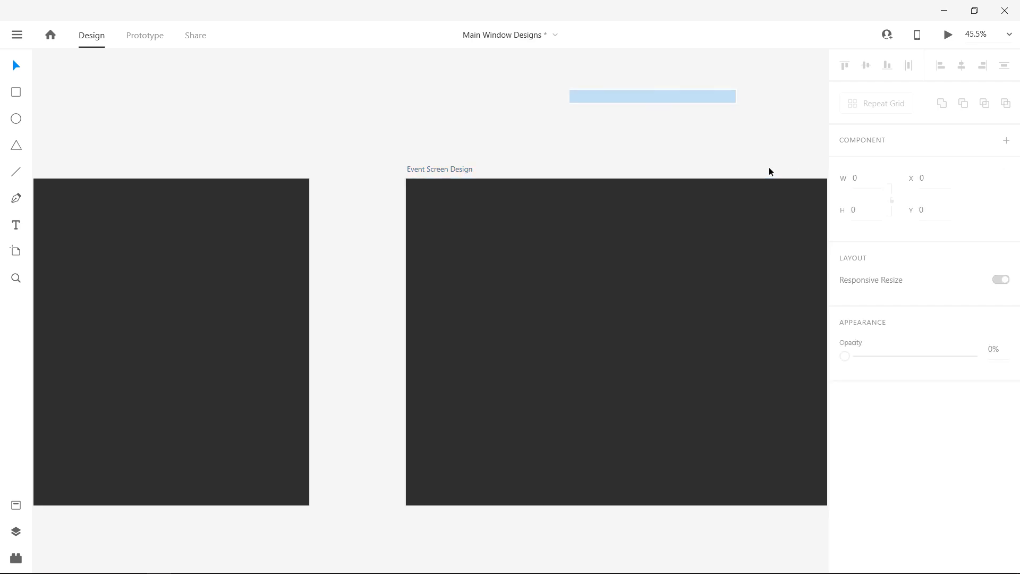
Set the width of the Cash Screen Design artboard to 1670.
{"action": "scroll", "coordinate": [769, 172], "scroll_direction": "right", "scroll_amount": 10}
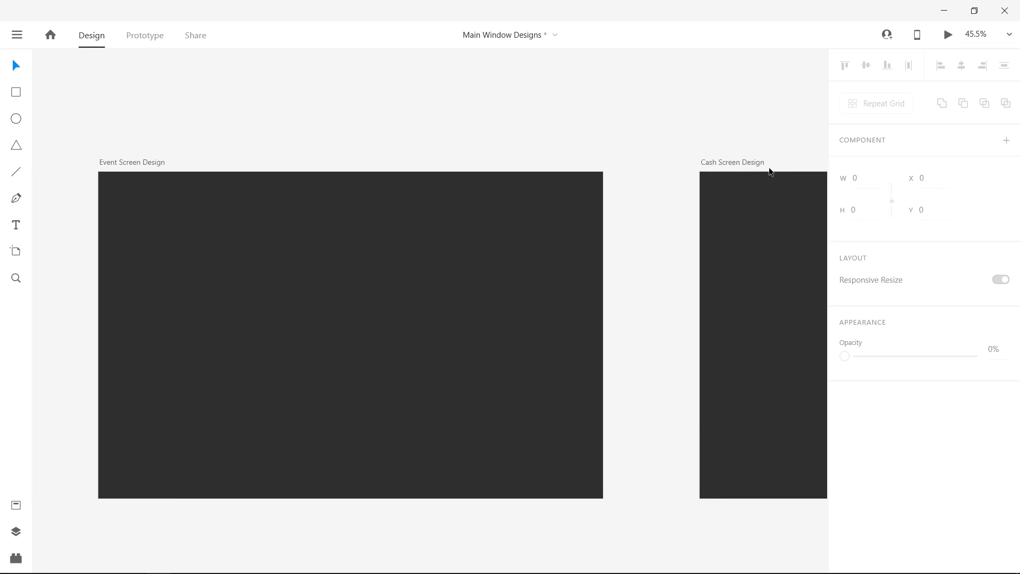
{"action": "left_click", "coordinate": [540, 235]}
{"action": "double_click", "coordinate": [862, 178]}
{"action": "type", "text": "1670"}
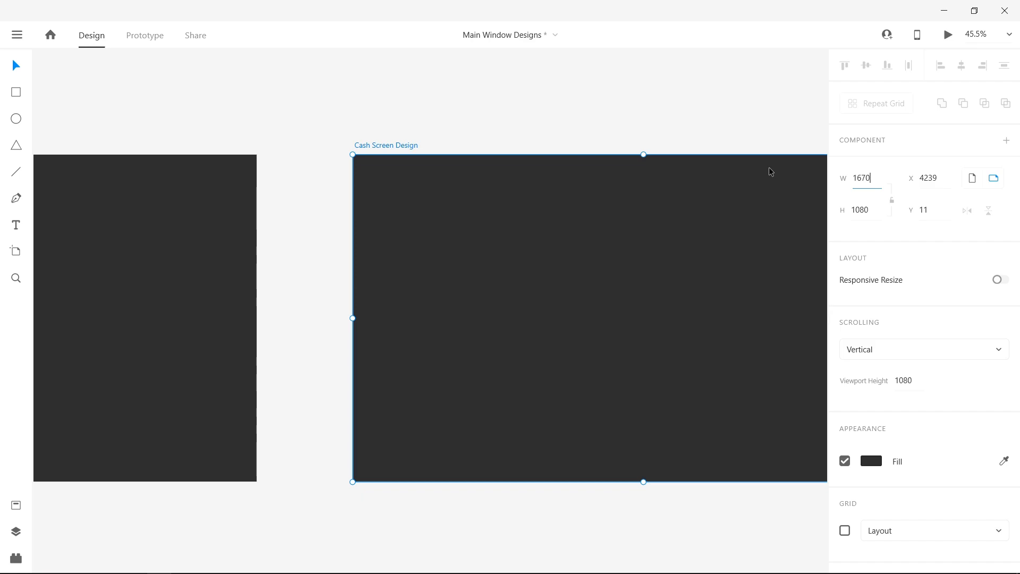
{"action": "key", "text": "Return"}
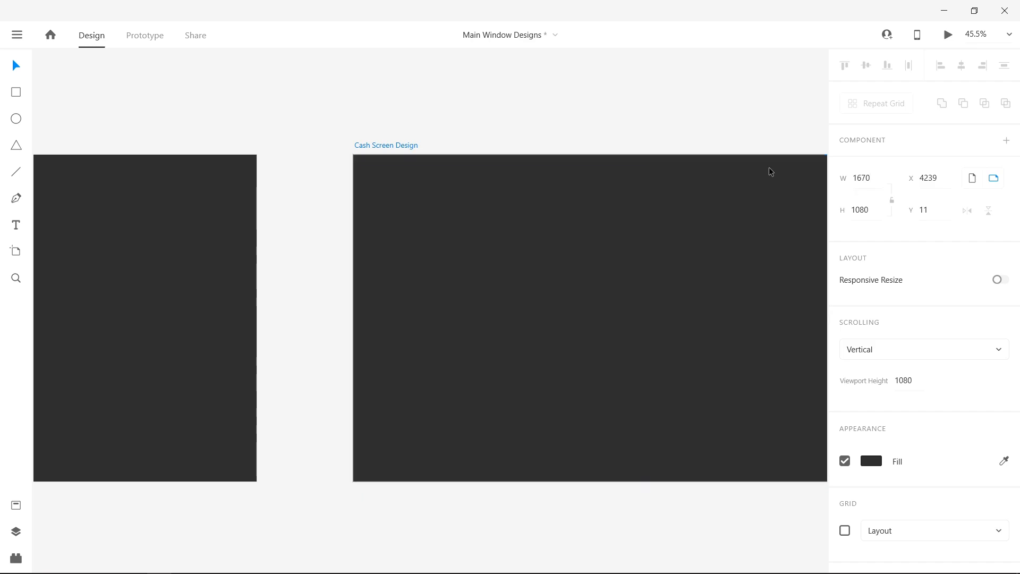
Set the width of the Notes Screen Design artboard to 1670.
{"action": "scroll", "coordinate": [770, 168], "scroll_direction": "right", "scroll_amount": 9}
{"action": "scroll", "coordinate": [769, 168], "scroll_direction": "right", "scroll_amount": 3}
{"action": "left_click", "coordinate": [579, 239]}
{"action": "double_click", "coordinate": [861, 178]}
{"action": "type", "text": "1670"}
{"action": "key", "text": "Return"}
{"action": "key", "text": "Escape"}
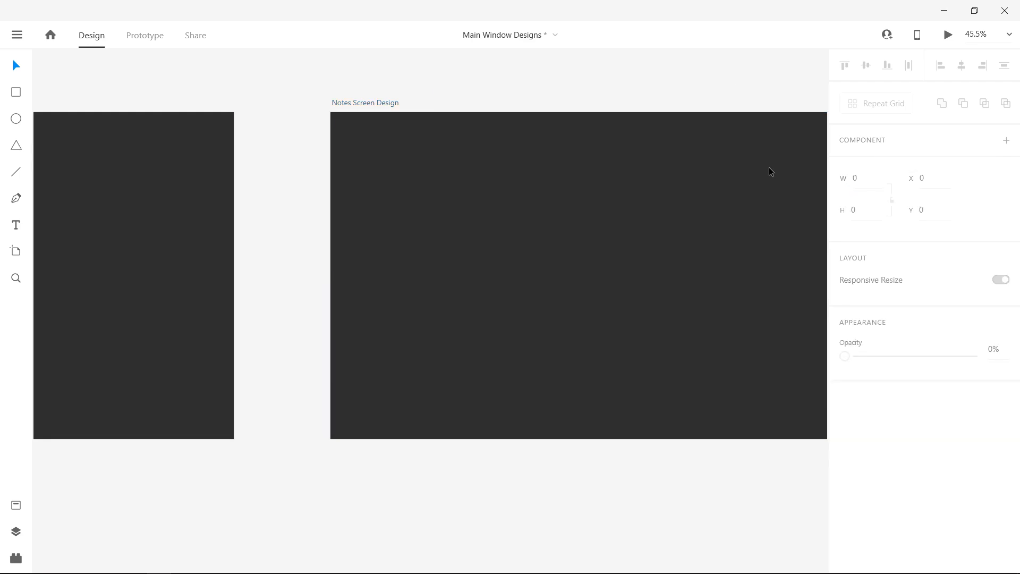
Set the width of the Projects Screen Design artboard to 1670.
{"action": "scroll", "coordinate": [770, 167], "scroll_direction": "right", "scroll_amount": 4}
{"action": "left_click", "coordinate": [769, 167]}
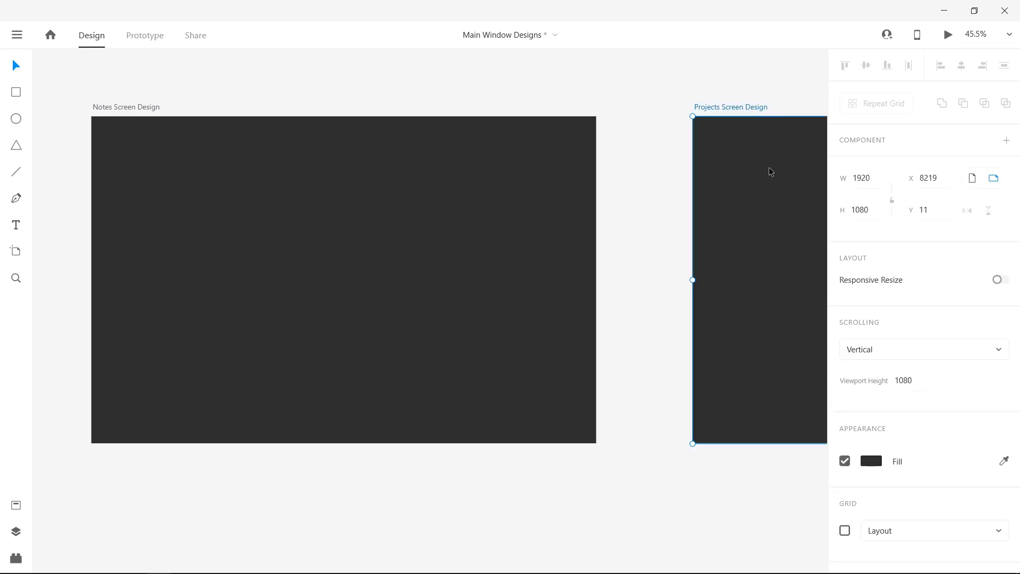
{"action": "key", "text": "Tab"}
{"action": "type", "text": "1670"}
{"action": "key", "text": "Return"}
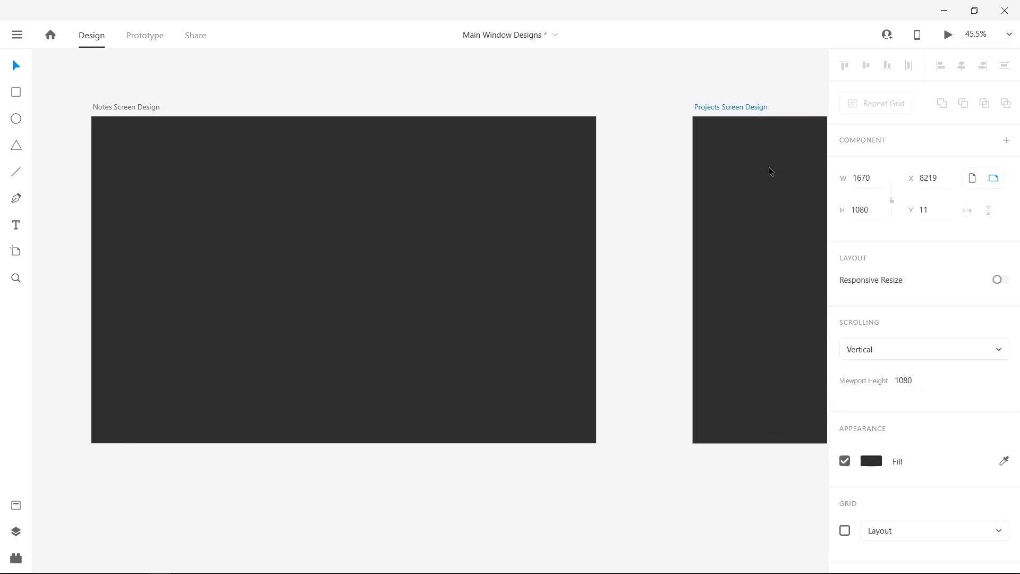
Draw a 250 by 250 square in the upper-left corner of the RootView Design artboard, reaching to the vertical guide.
{"action": "scroll", "coordinate": [770, 167], "scroll_direction": "right", "scroll_amount": 5}
{"action": "scroll", "coordinate": [769, 168], "scroll_direction": "right", "scroll_amount": 2}
{"action": "left_click_drag", "start_coordinate": [769, 234], "coordinate": [818, 344]}
{"action": "scroll", "coordinate": [770, 171], "scroll_direction": "left", "scroll_amount": 10}
{"action": "scroll", "coordinate": [770, 171], "scroll_direction": "up", "scroll_amount": 2}
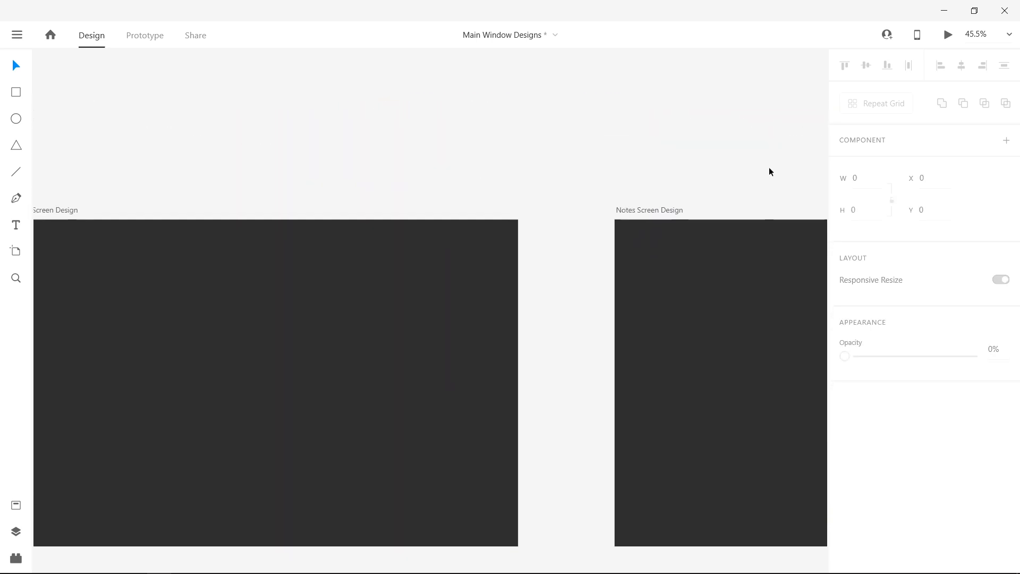
{"action": "scroll", "coordinate": [769, 172], "scroll_direction": "left", "scroll_amount": 15}
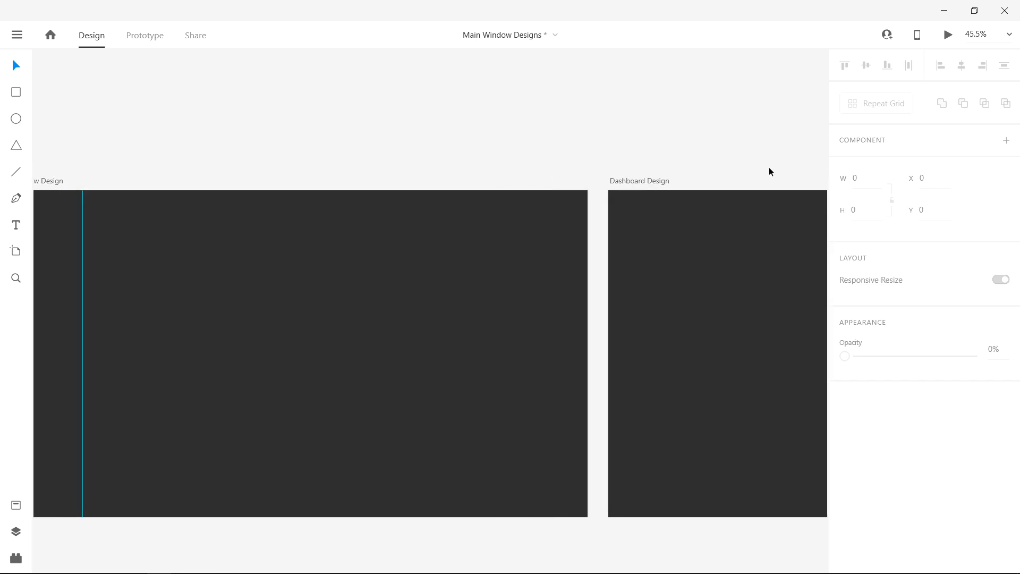
{"action": "scroll", "coordinate": [770, 172], "scroll_direction": "down", "scroll_amount": 2}
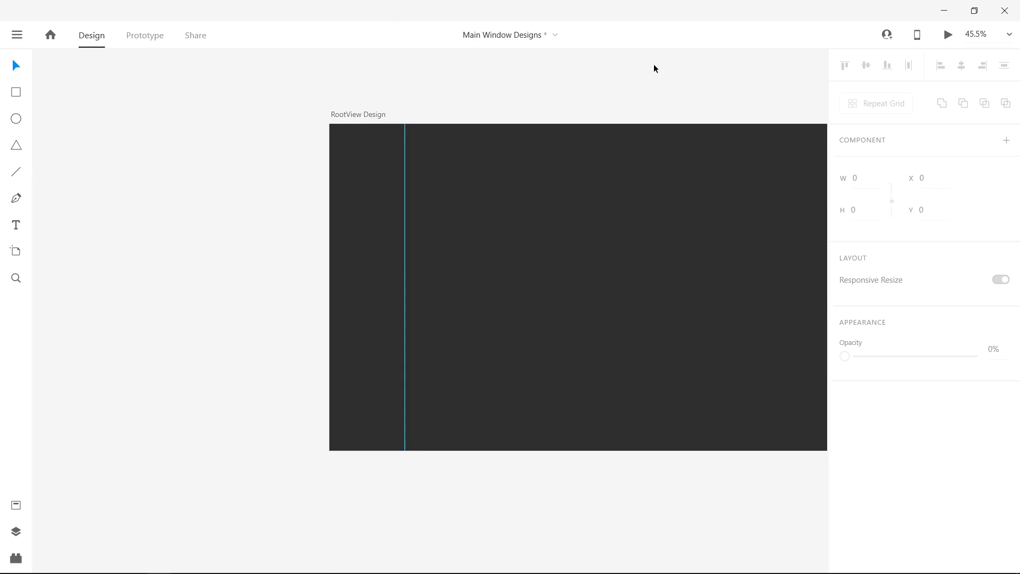
{"action": "left_click", "coordinate": [15, 94]}
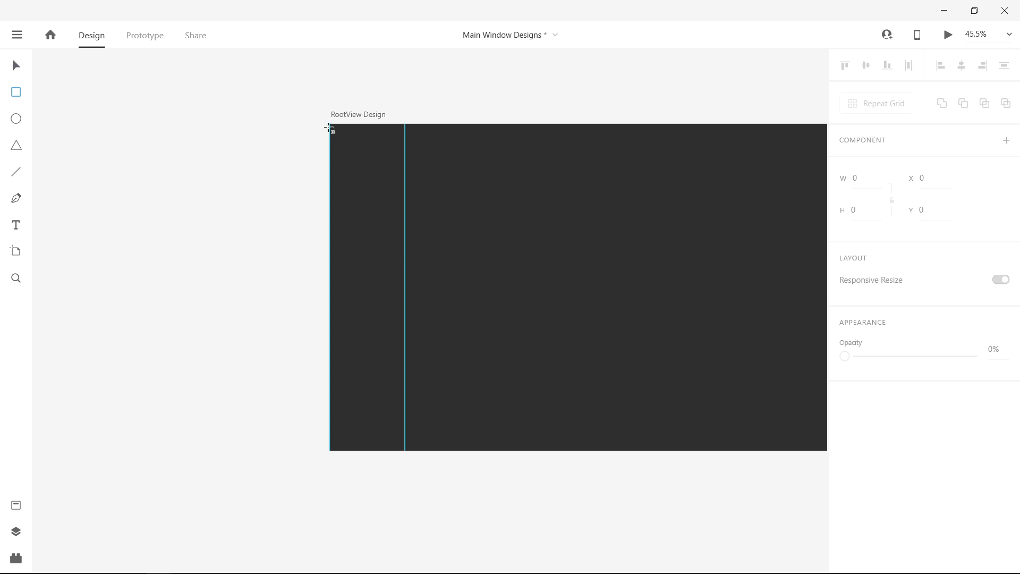
{"action": "left_click_drag", "start_coordinate": [330, 125], "coordinate": [407, 198]}
{"action": "left_click", "coordinate": [871, 213]}
{"action": "type", "text": "250"}
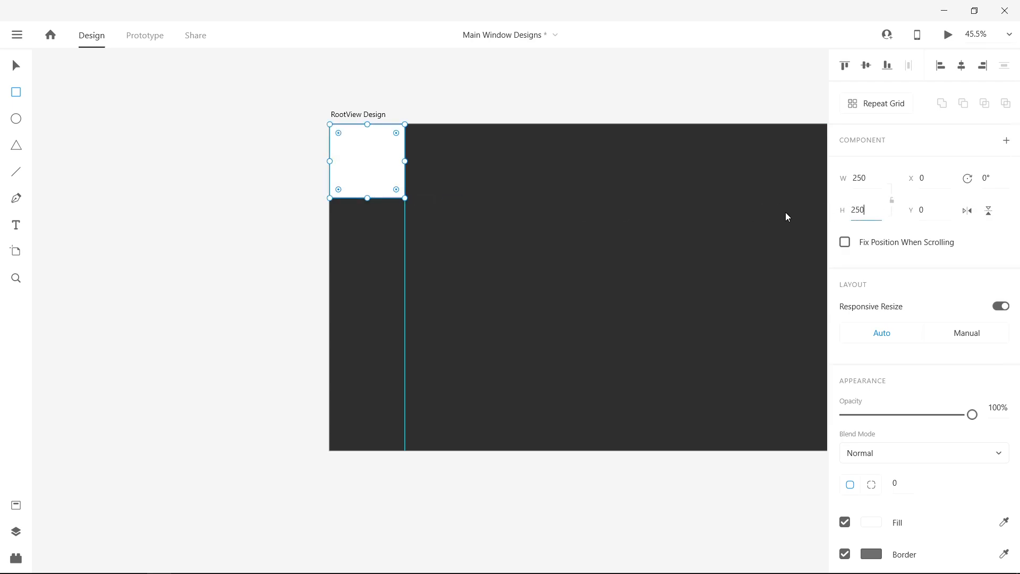
{"action": "key", "text": "Return"}
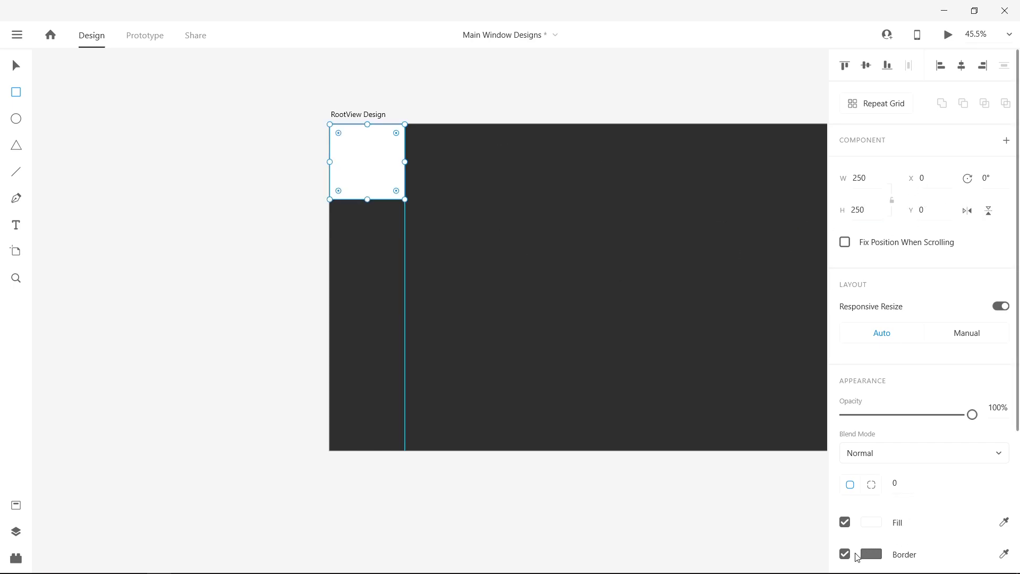
Change the border colour of the square to red, #FF0000.
{"action": "left_click", "coordinate": [872, 554]}
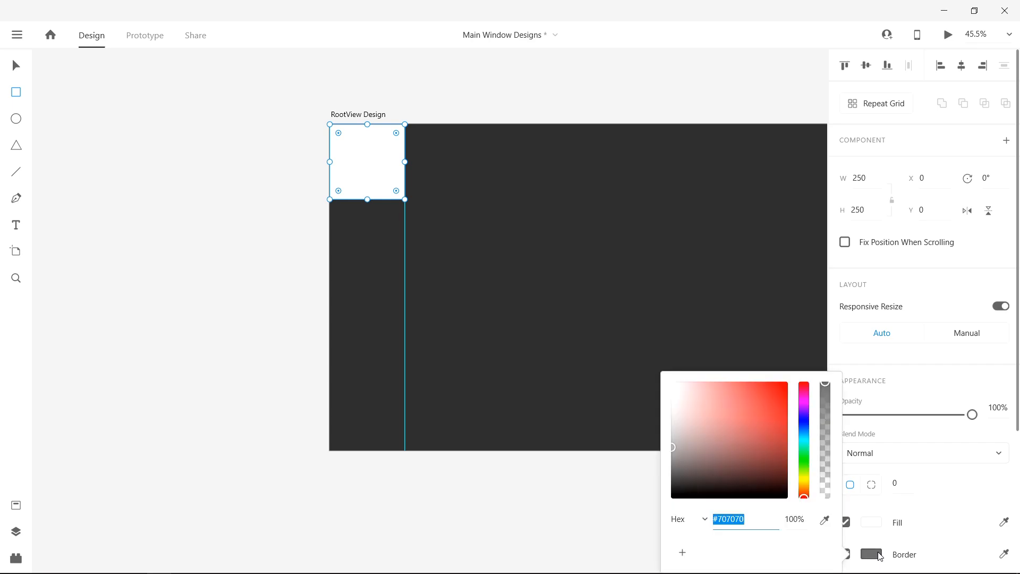
{"action": "left_click_drag", "start_coordinate": [771, 419], "coordinate": [801, 350]}
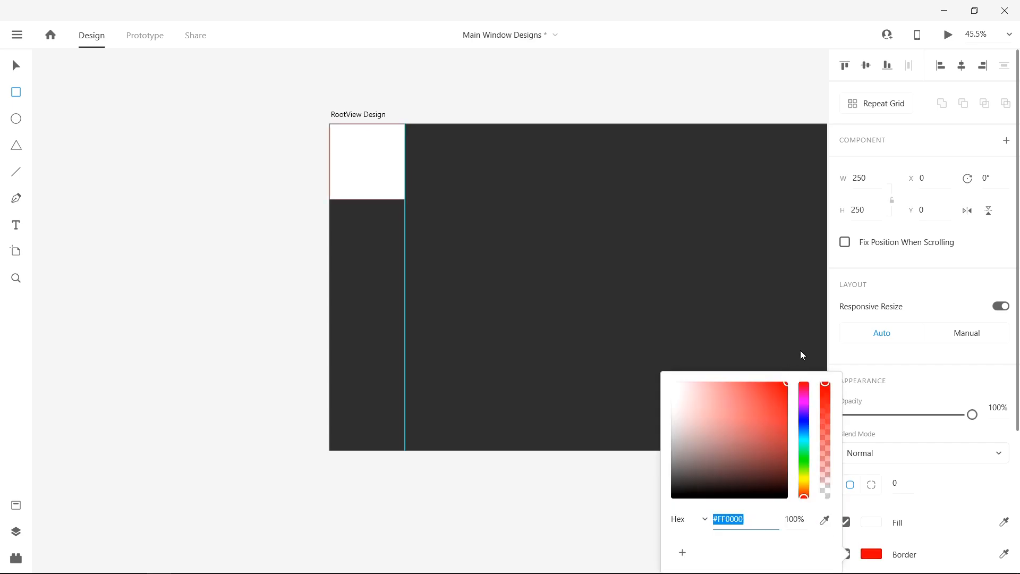
{"action": "left_click", "coordinate": [916, 526]}
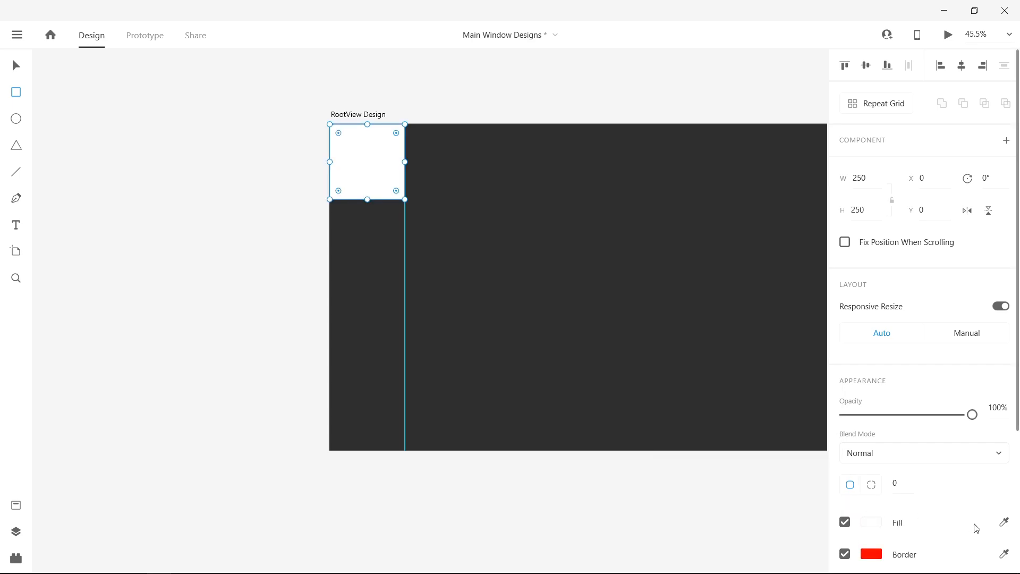
Turn off the fill of the red-bordered square and remove the vertical guide from the RootView Design artboard.
{"action": "left_click", "coordinate": [845, 523]}
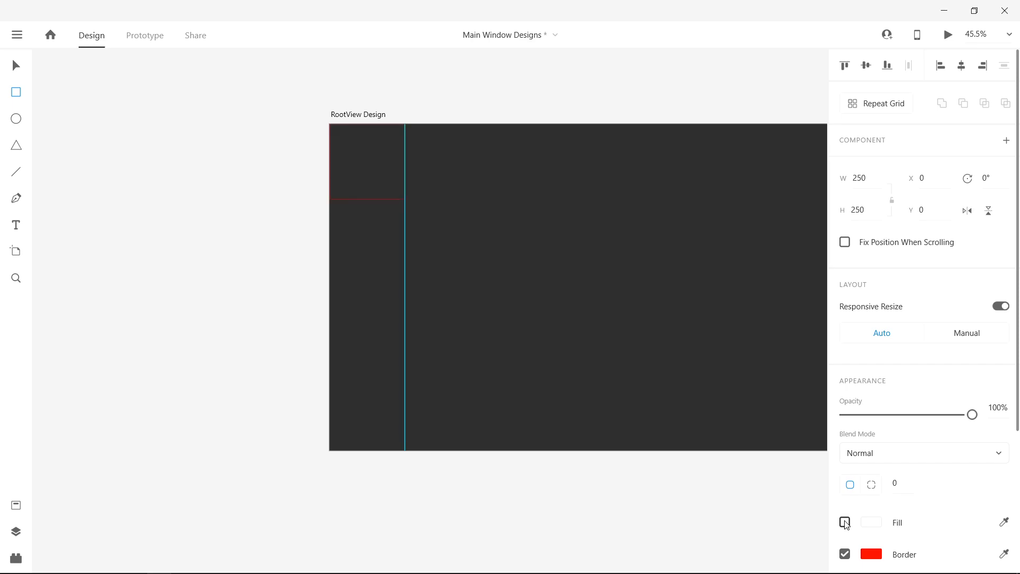
{"action": "left_click", "coordinate": [405, 273]}
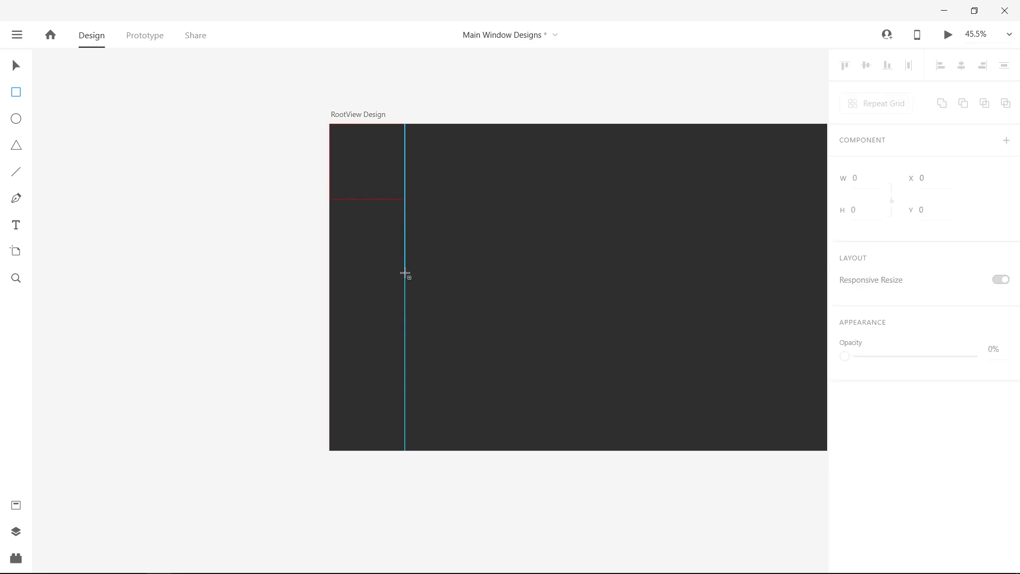
{"action": "key", "text": "v"}
{"action": "left_click_drag", "start_coordinate": [405, 273], "coordinate": [296, 275]}
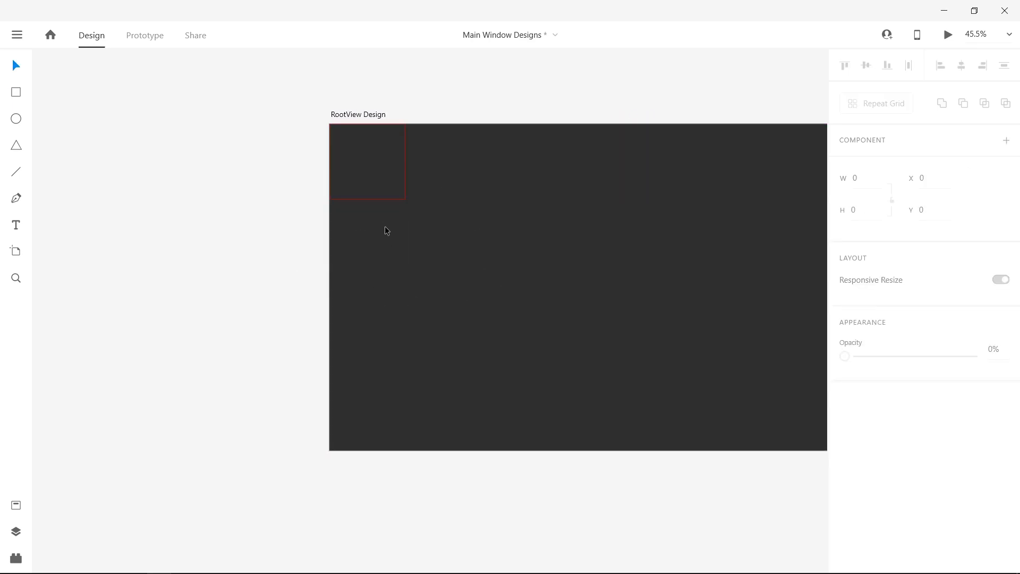
Draw a 250-wide rectangle directly below the square, aligned to the artboard's left edge, and set its height to 125.
{"action": "scroll", "coordinate": [386, 230], "scroll_direction": "up", "scroll_amount": 3}
{"action": "scroll", "coordinate": [385, 231], "scroll_direction": "up", "scroll_amount": 3}
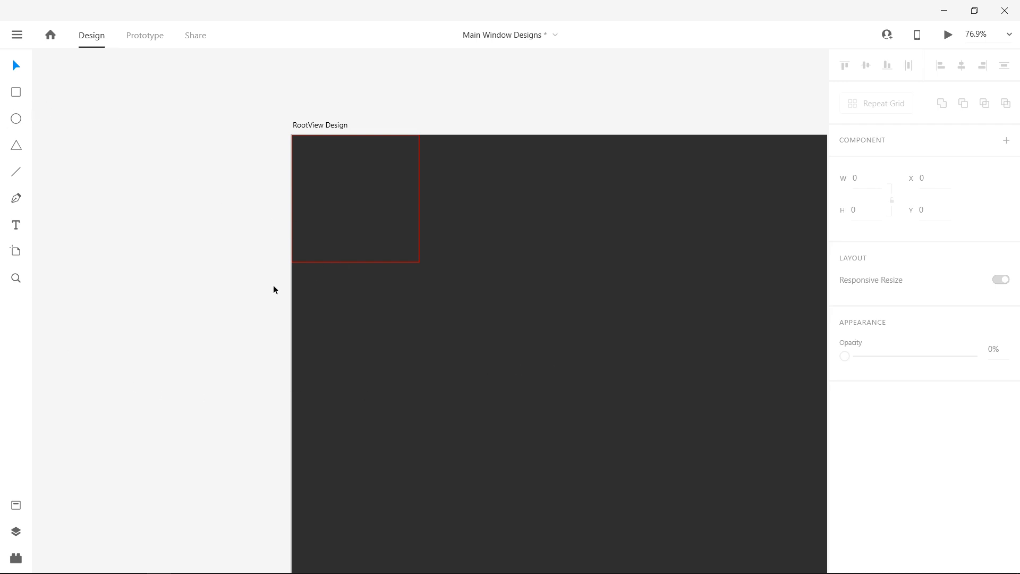
{"action": "scroll", "coordinate": [273, 289], "scroll_direction": "down", "scroll_amount": 4}
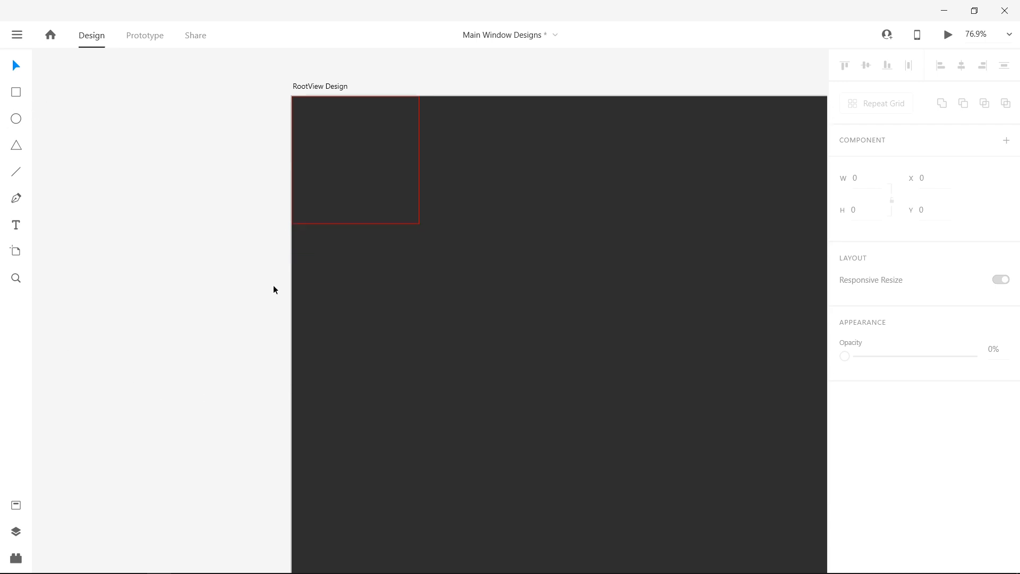
{"action": "left_click", "coordinate": [16, 93]}
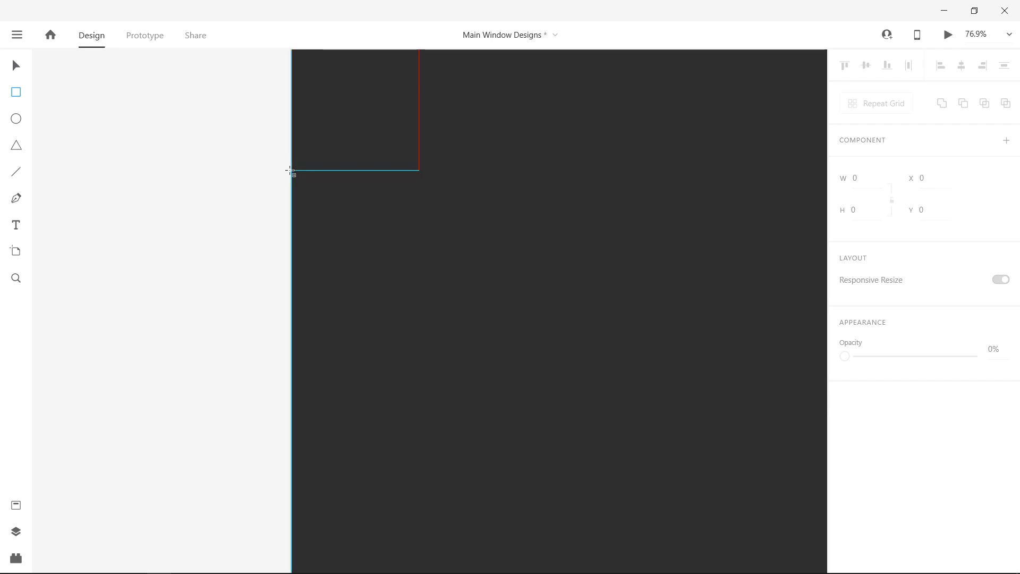
{"action": "left_click_drag", "start_coordinate": [292, 171], "coordinate": [421, 228]}
{"action": "left_click", "coordinate": [844, 210]}
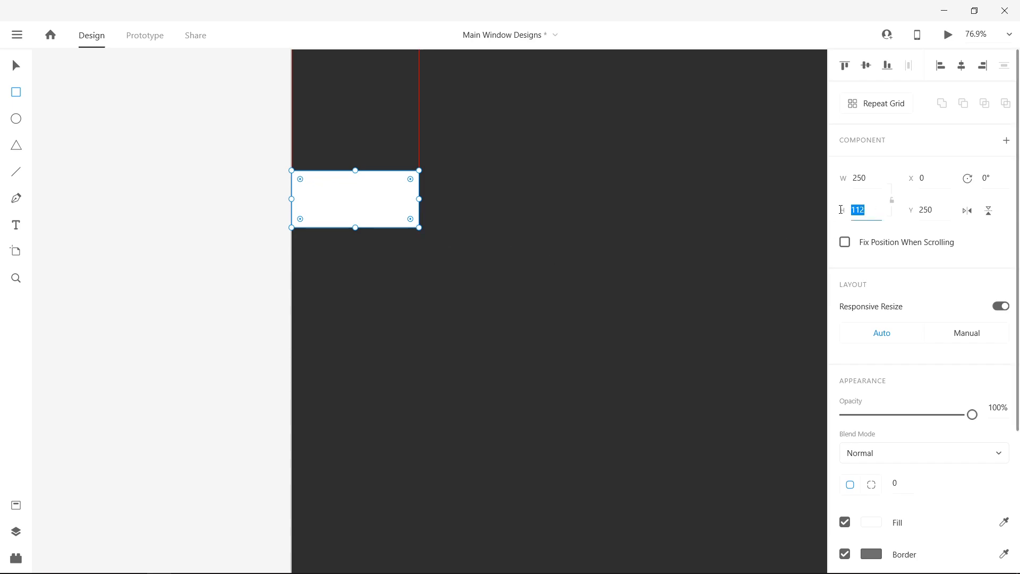
{"action": "type", "text": "125"}
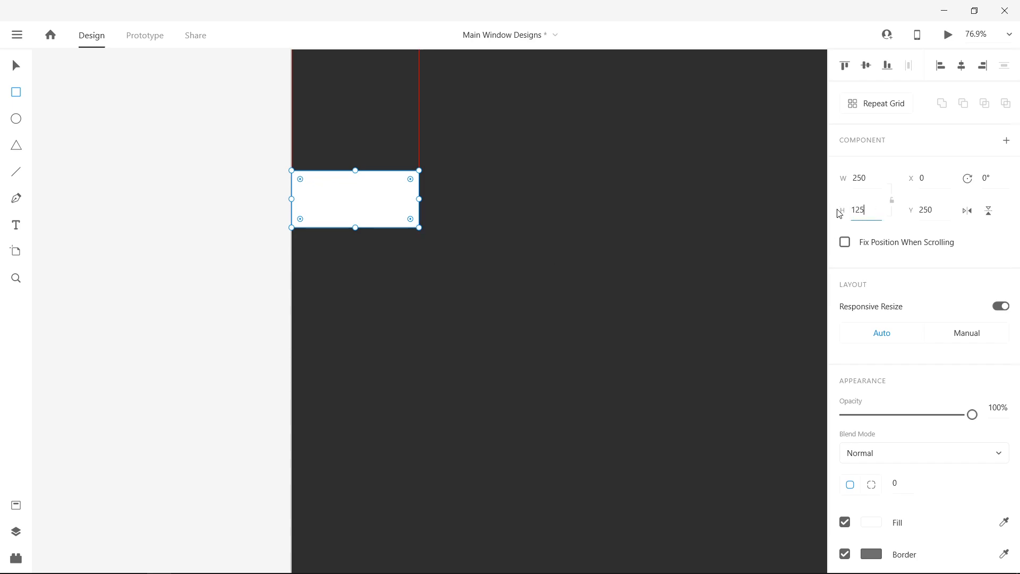
{"action": "key", "text": "Return"}
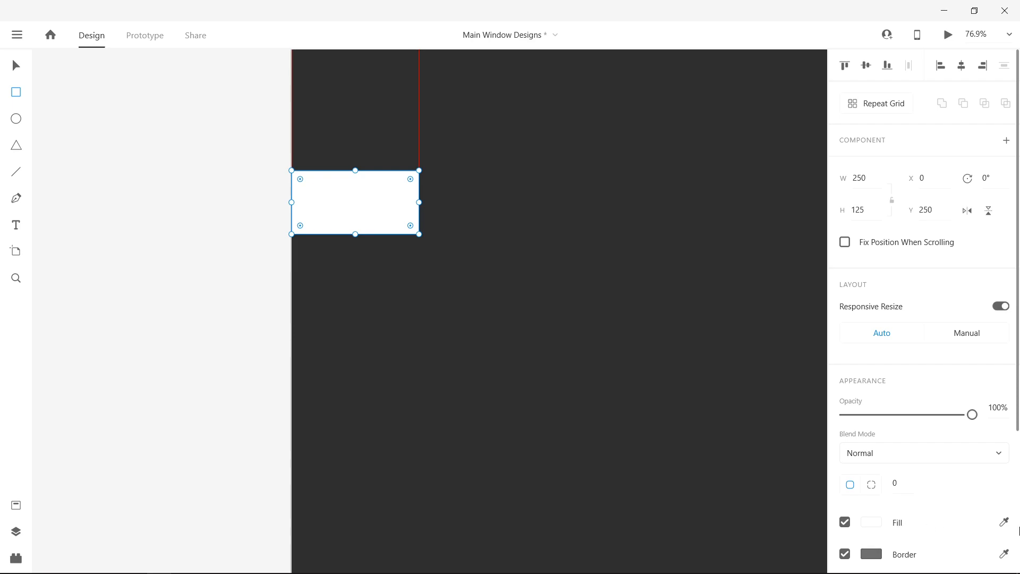
Turn off the fill of the new rectangle and set its border colour to red, #FF0000.
{"action": "left_click", "coordinate": [845, 521]}
{"action": "left_click", "coordinate": [882, 554]}
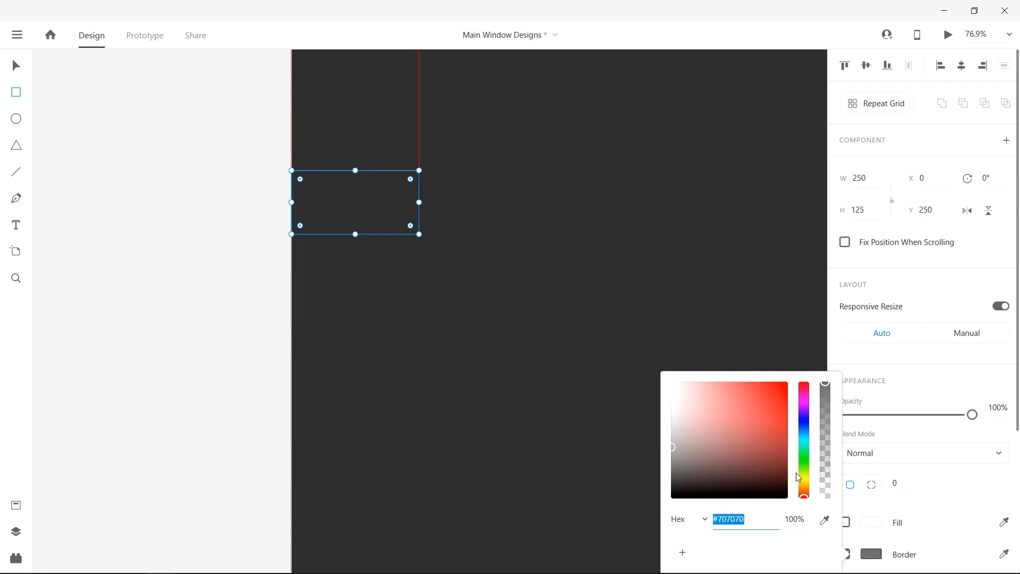
{"action": "left_click_drag", "start_coordinate": [769, 431], "coordinate": [808, 377]}
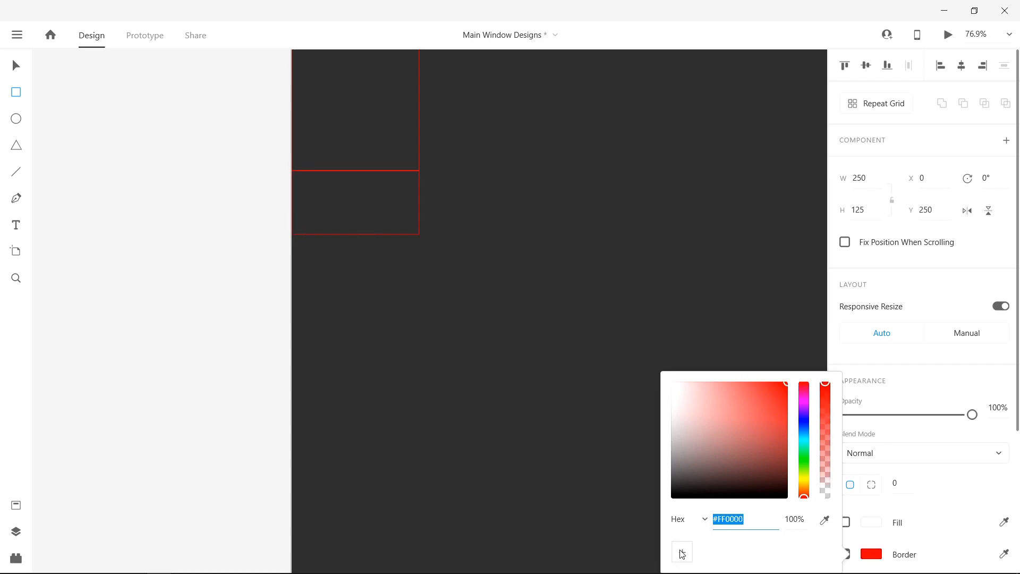
{"action": "left_click", "coordinate": [914, 365]}
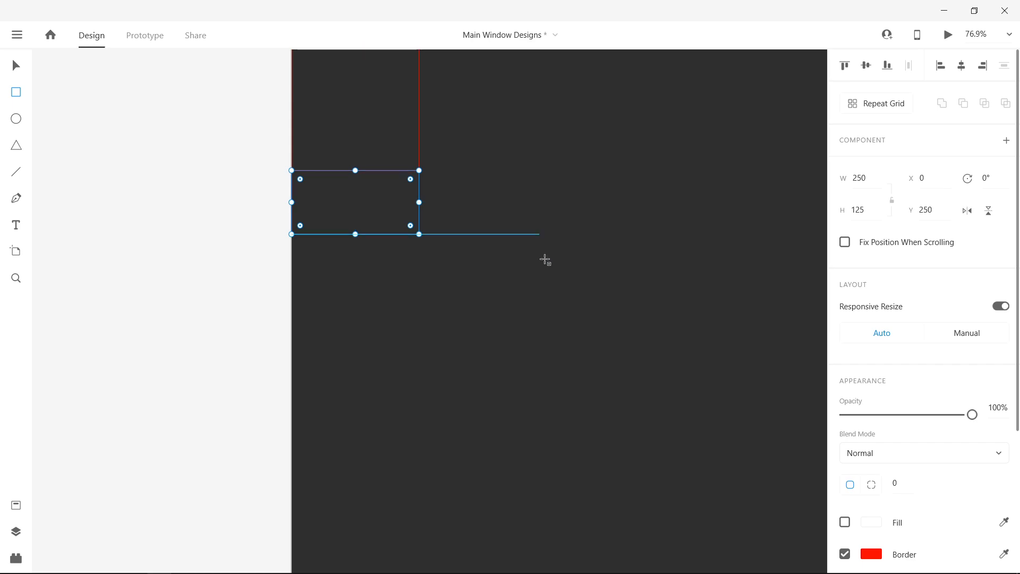
Look over the row of screen artboards to see how many sidebar entries are needed.
{"action": "scroll", "coordinate": [547, 339], "scroll_direction": "down", "scroll_amount": 5}
{"action": "scroll", "coordinate": [547, 338], "scroll_direction": "right", "scroll_amount": 5}
{"action": "scroll", "coordinate": [547, 339], "scroll_direction": "right", "scroll_amount": 1}
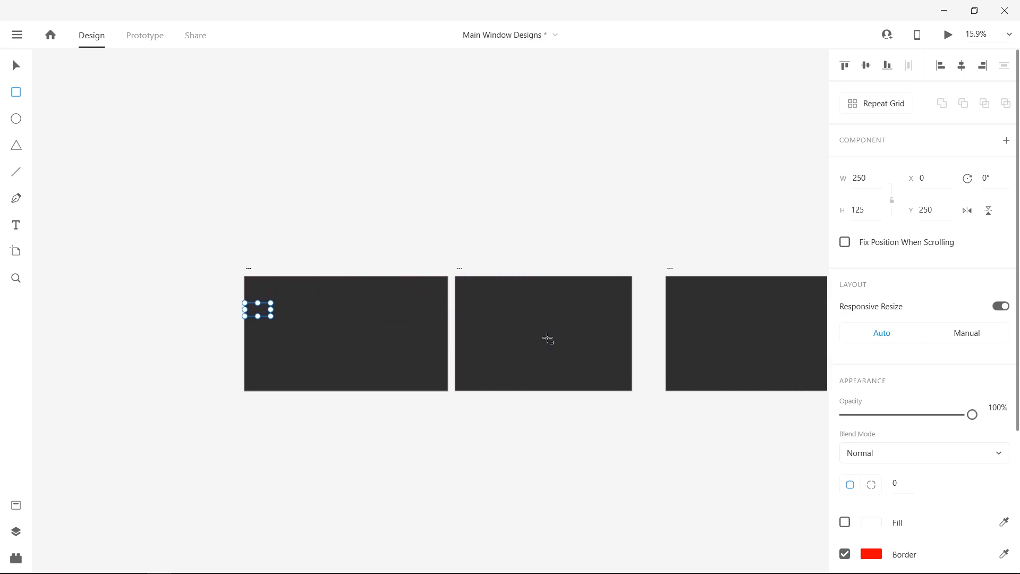
{"action": "scroll", "coordinate": [526, 348], "scroll_direction": "right", "scroll_amount": 4}
{"action": "scroll", "coordinate": [607, 329], "scroll_direction": "right", "scroll_amount": 4}
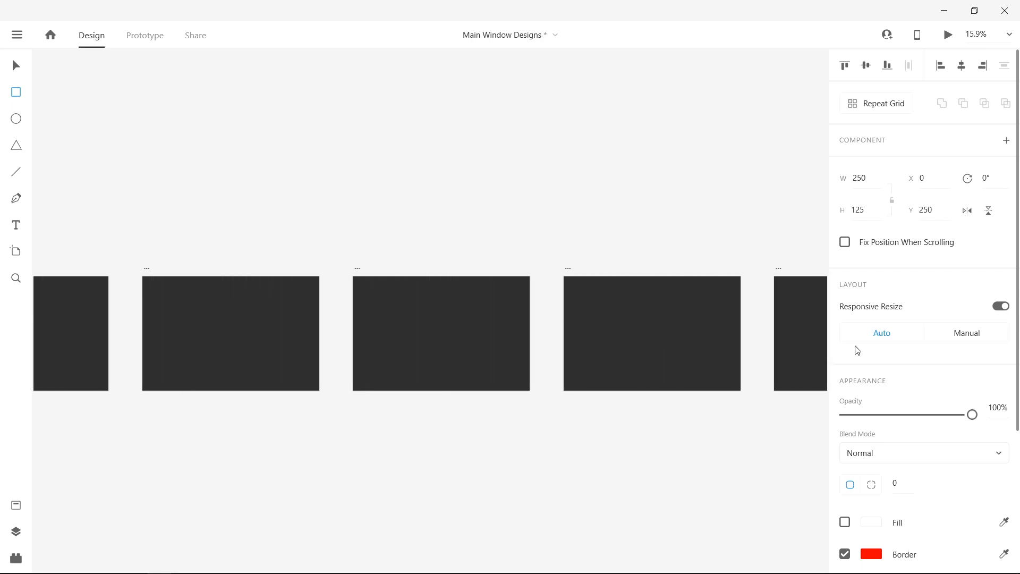
{"action": "scroll", "coordinate": [856, 349], "scroll_direction": "down", "scroll_amount": 1}
{"action": "scroll", "coordinate": [804, 346], "scroll_direction": "right", "scroll_amount": 2}
{"action": "scroll", "coordinate": [804, 344], "scroll_direction": "right", "scroll_amount": 1}
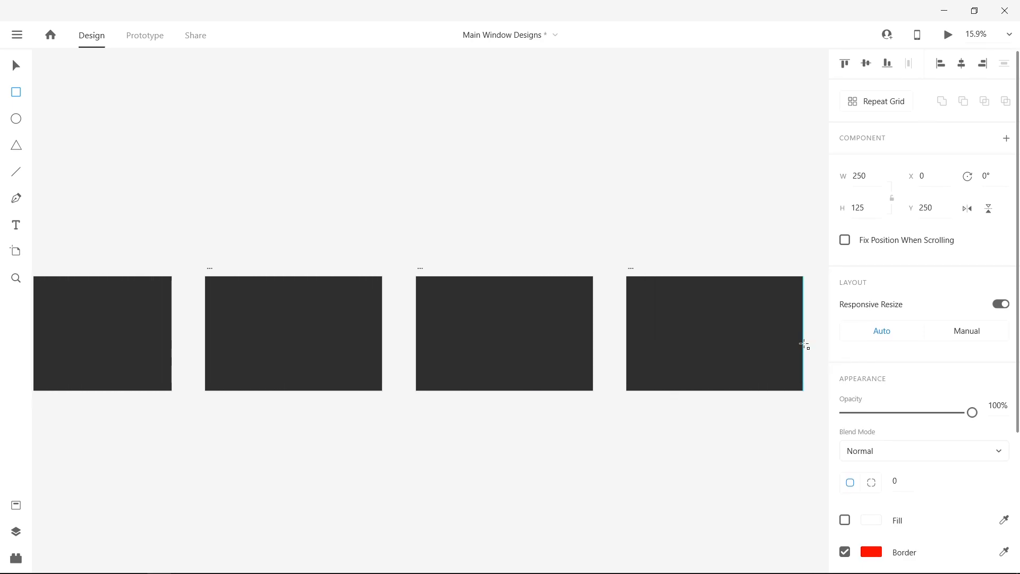
{"action": "scroll", "coordinate": [804, 344], "scroll_direction": "right", "scroll_amount": 1}
{"action": "scroll", "coordinate": [804, 344], "scroll_direction": "left", "scroll_amount": 14}
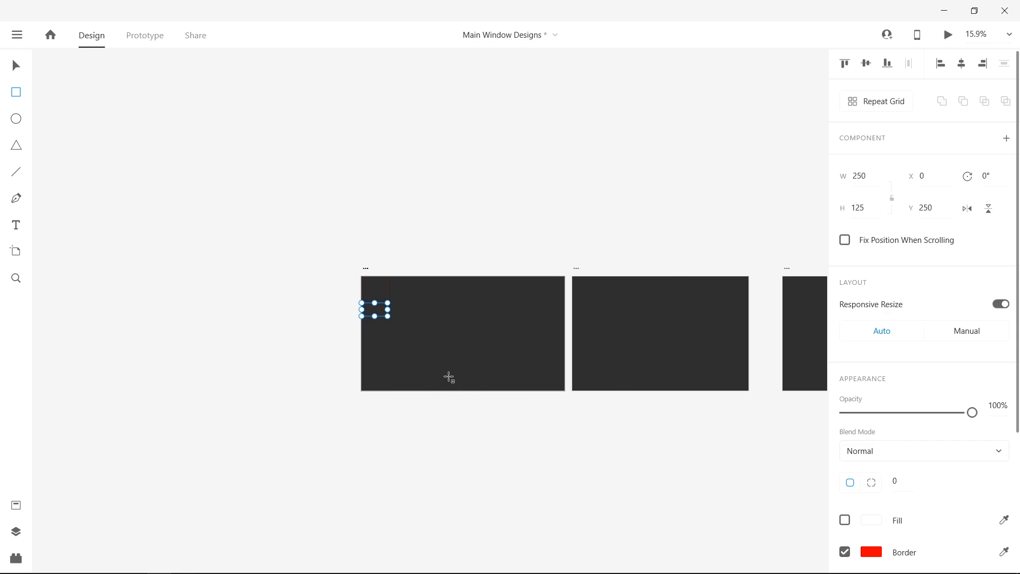
Turn the 250 by 125 rectangle into a repeat grid and extend it down the sidebar to a height of about 772.
{"action": "scroll", "coordinate": [449, 378], "scroll_direction": "up", "scroll_amount": 5}
{"action": "scroll", "coordinate": [449, 378], "scroll_direction": "left", "scroll_amount": 3}
{"action": "scroll", "coordinate": [449, 378], "scroll_direction": "up", "scroll_amount": 2}
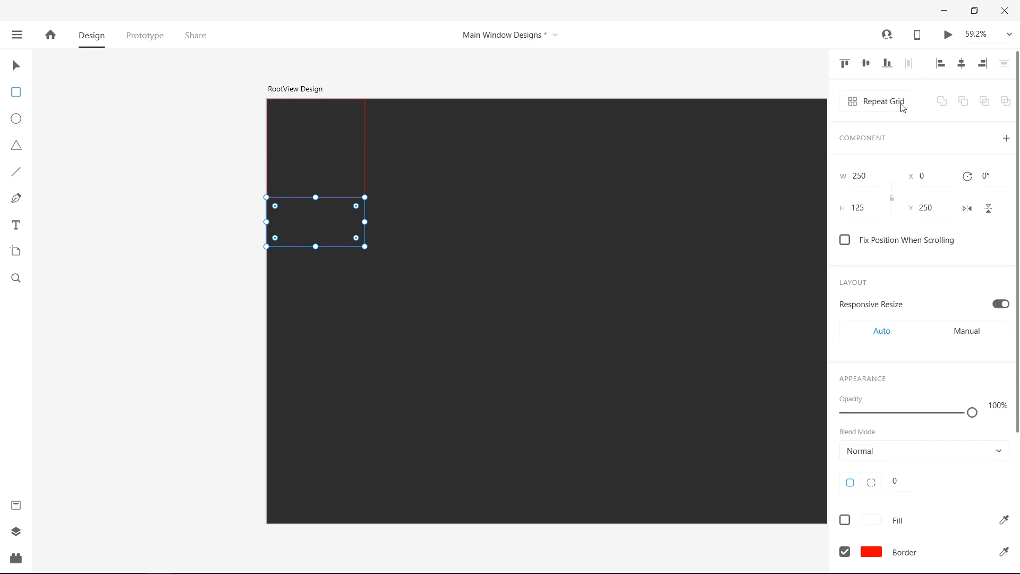
{"action": "left_click", "coordinate": [885, 102]}
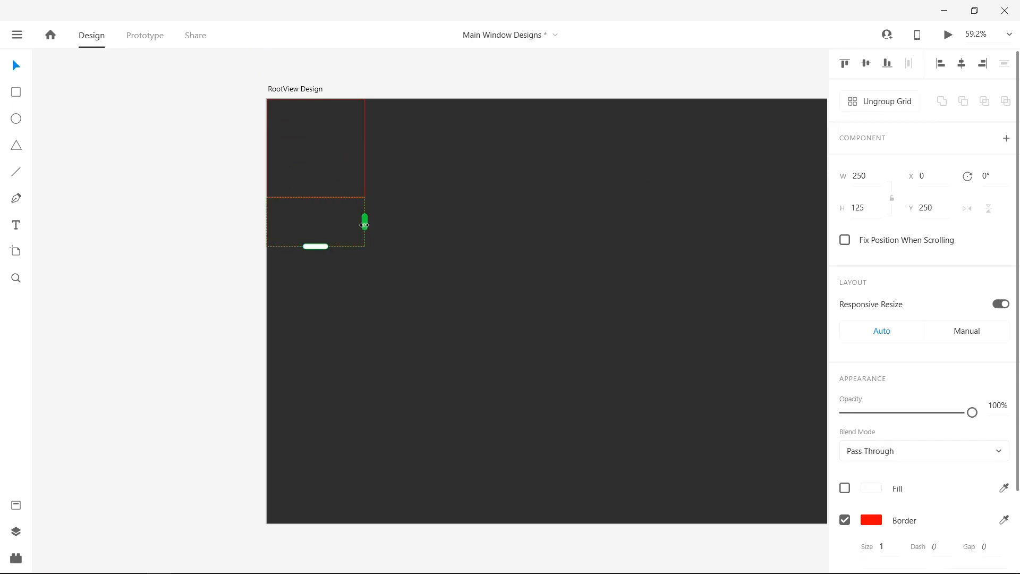
{"action": "left_click_drag", "start_coordinate": [315, 247], "coordinate": [340, 503]}
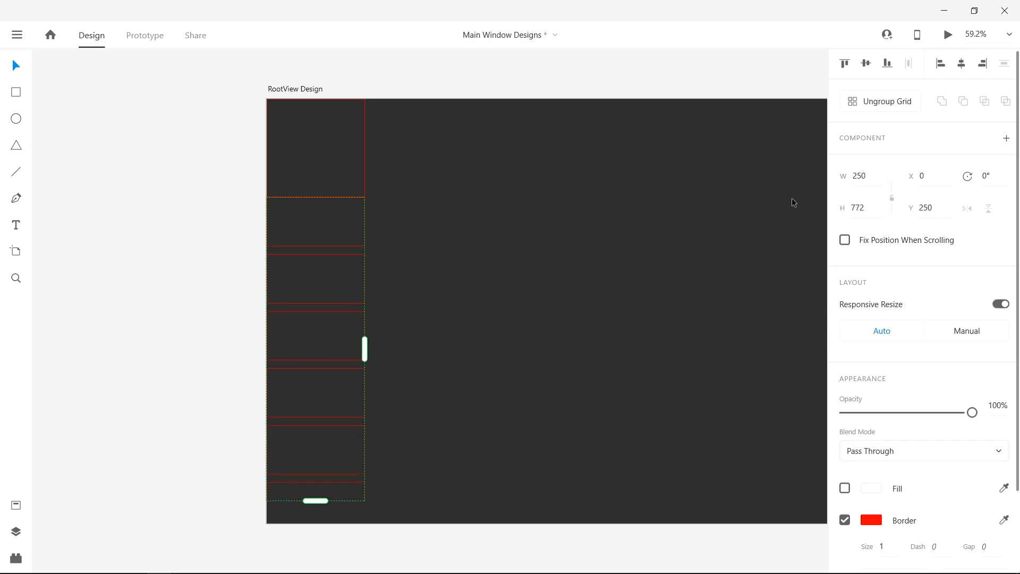
Close the vertical gaps between the repeated rectangles so that their neighbouring borders overlap.
{"action": "left_click", "coordinate": [891, 107]}
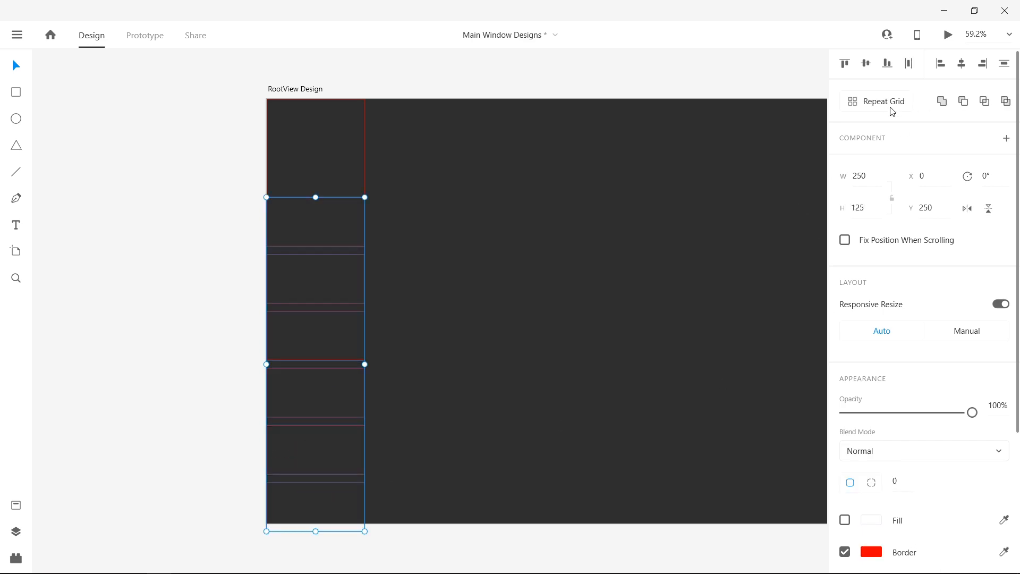
{"action": "left_click", "coordinate": [893, 112]}
{"action": "left_click_drag", "start_coordinate": [296, 252], "coordinate": [294, 243]}
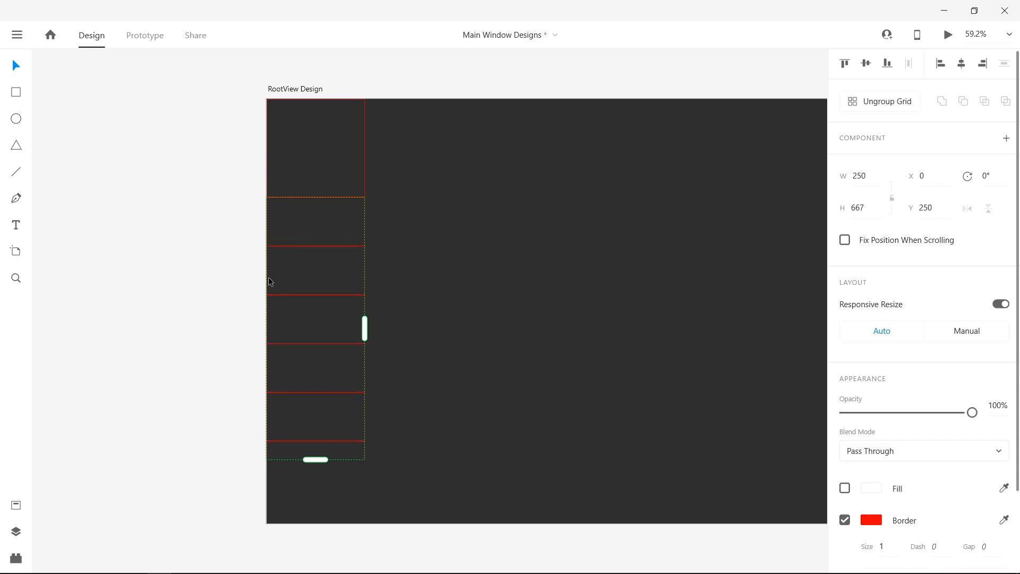
Inspect the borders between the stacked sidebar rectangles and try to ungroup their repeat grid.
{"action": "scroll", "coordinate": [336, 270], "scroll_direction": "up", "scroll_amount": 5}
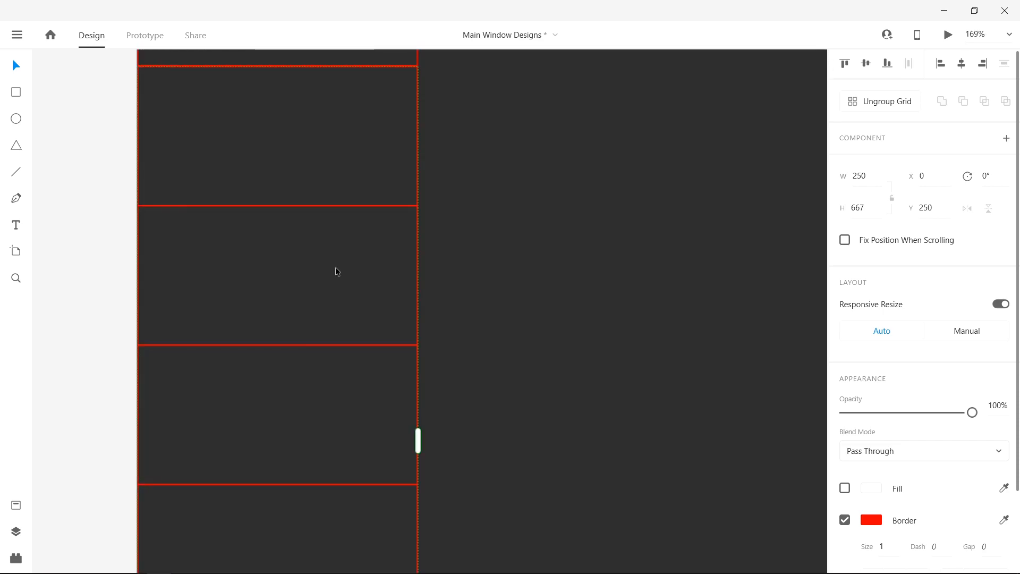
{"action": "scroll", "coordinate": [336, 271], "scroll_direction": "down", "scroll_amount": 2}
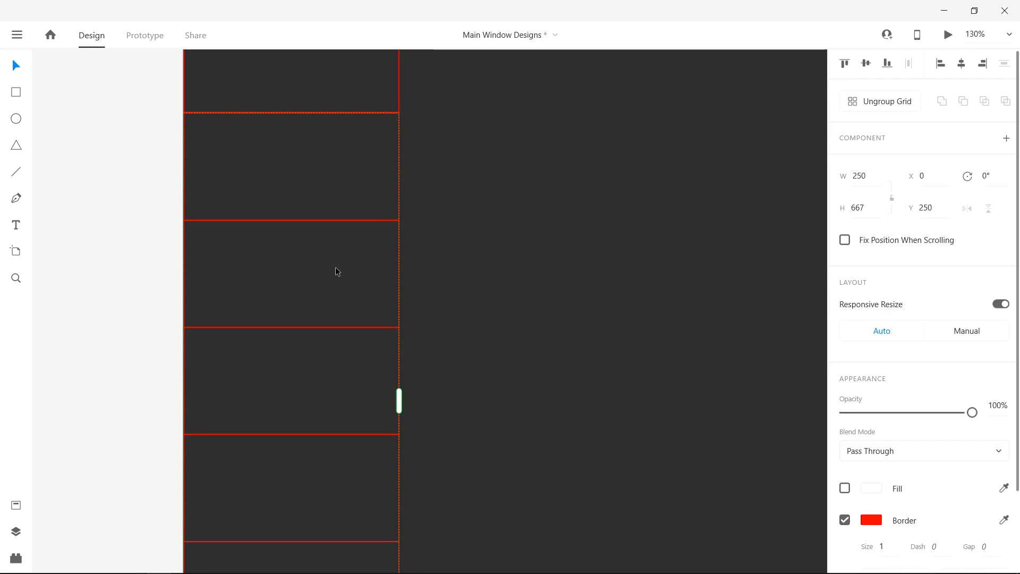
{"action": "scroll", "coordinate": [337, 271], "scroll_direction": "down", "scroll_amount": 2}
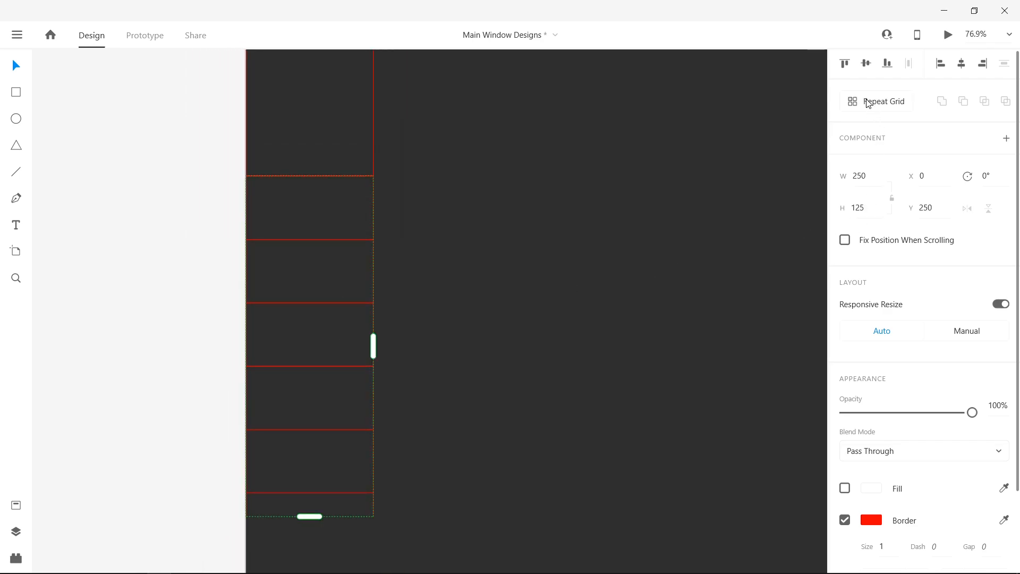
{"action": "left_click", "coordinate": [868, 102]}
{"action": "left_click", "coordinate": [517, 417]}
{"action": "scroll", "coordinate": [516, 404], "scroll_direction": "down", "scroll_amount": 1}
{"action": "scroll", "coordinate": [515, 397], "scroll_direction": "up", "scroll_amount": 3}
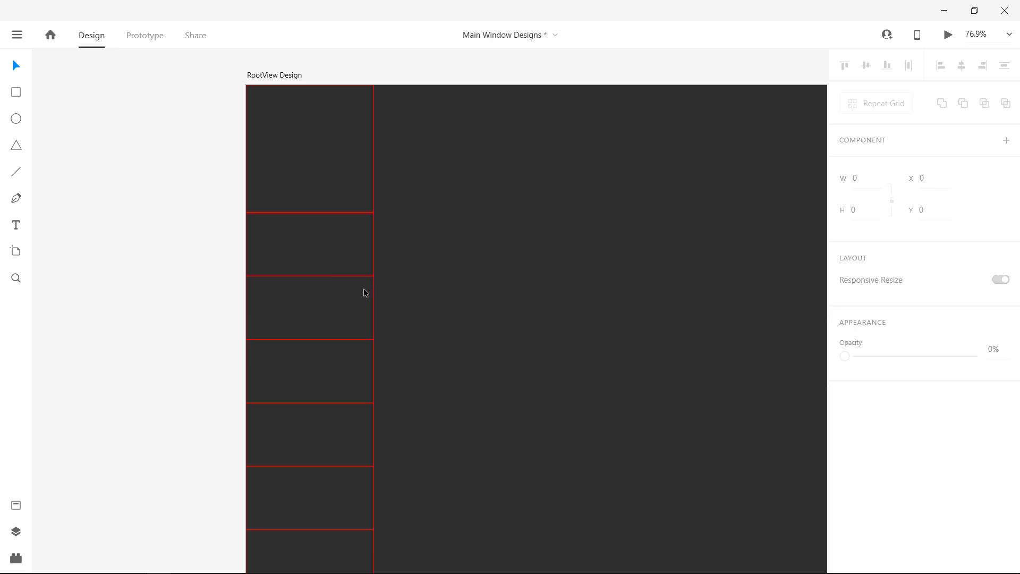
Set the Y position of the sidebar's repeat grid to 249 and ungroup it into separate rectangles.
{"action": "scroll", "coordinate": [348, 262], "scroll_direction": "up", "scroll_amount": 5}
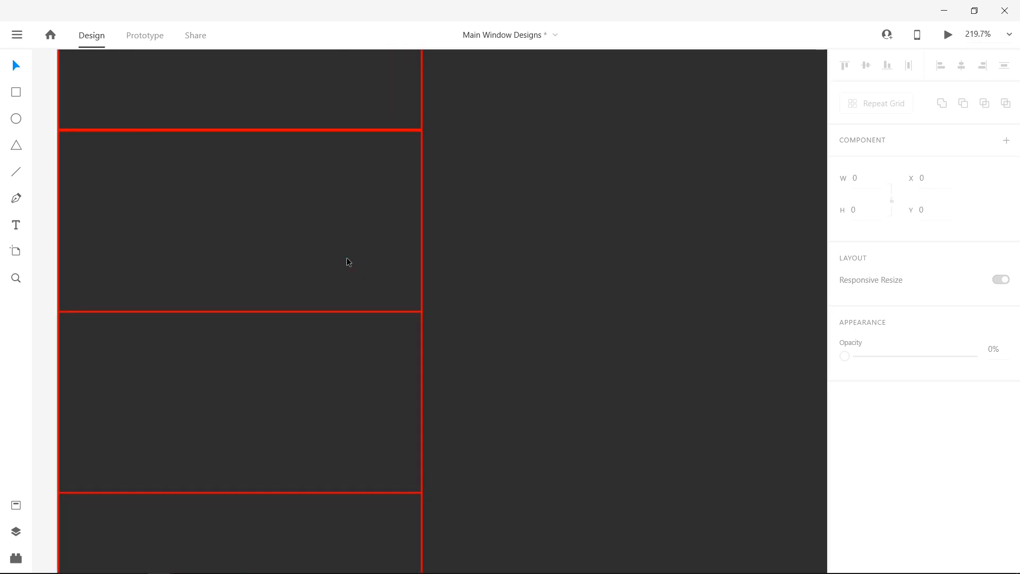
{"action": "left_click", "coordinate": [348, 262]}
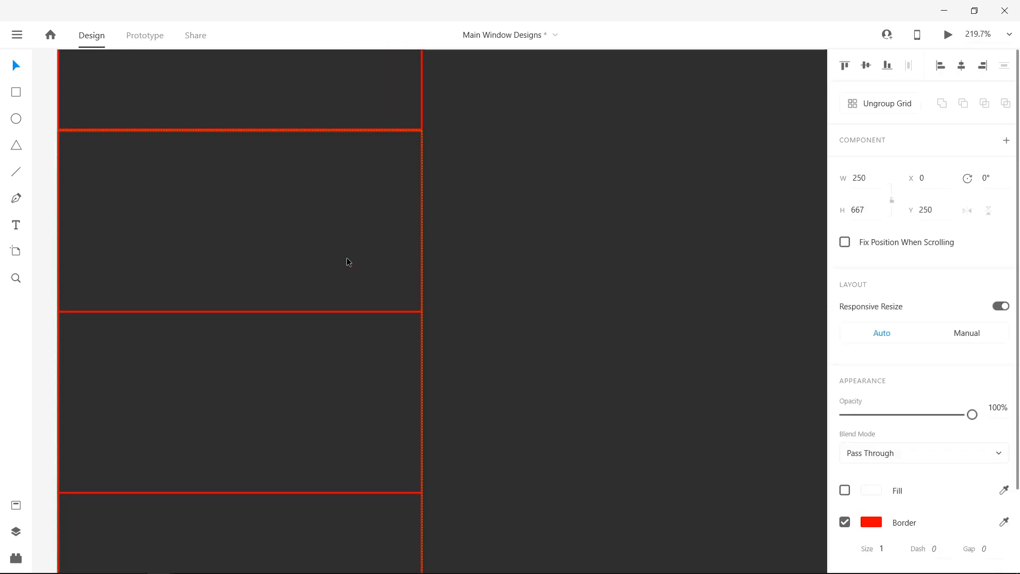
{"action": "scroll", "coordinate": [583, 354], "scroll_direction": "down", "scroll_amount": 7}
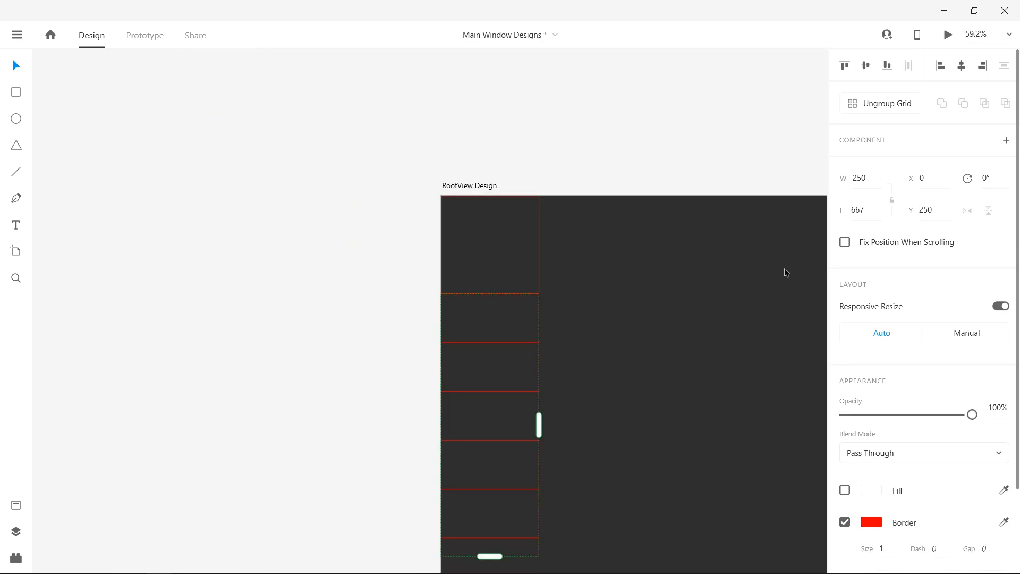
{"action": "left_click", "coordinate": [945, 209]}
{"action": "left_click", "coordinate": [944, 209]}
{"action": "key", "text": "BackSpace"}
{"action": "key", "text": "BackSpace"}
{"action": "type", "text": "49"}
{"action": "key", "text": "Return"}
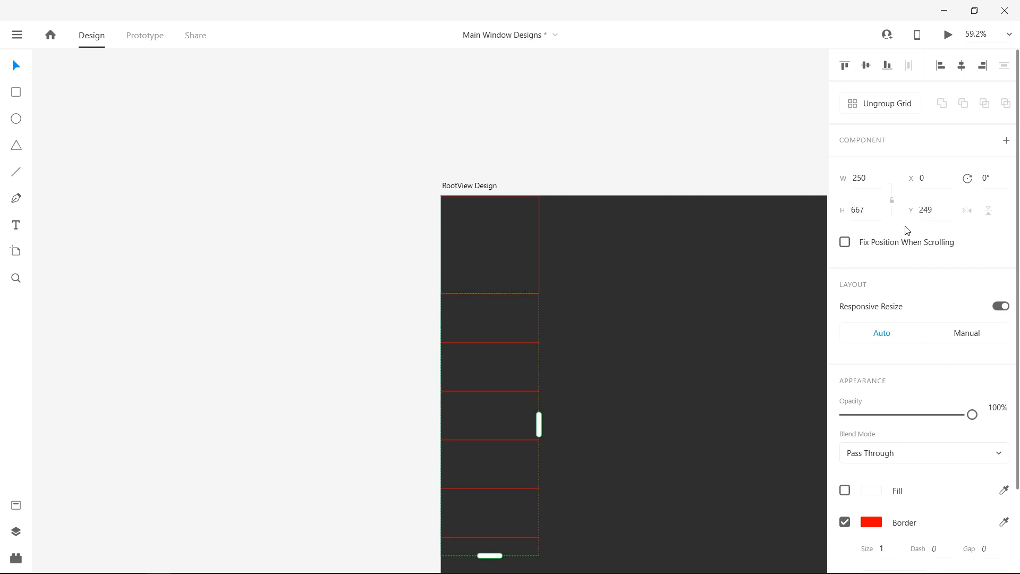
{"action": "left_click", "coordinate": [856, 106]}
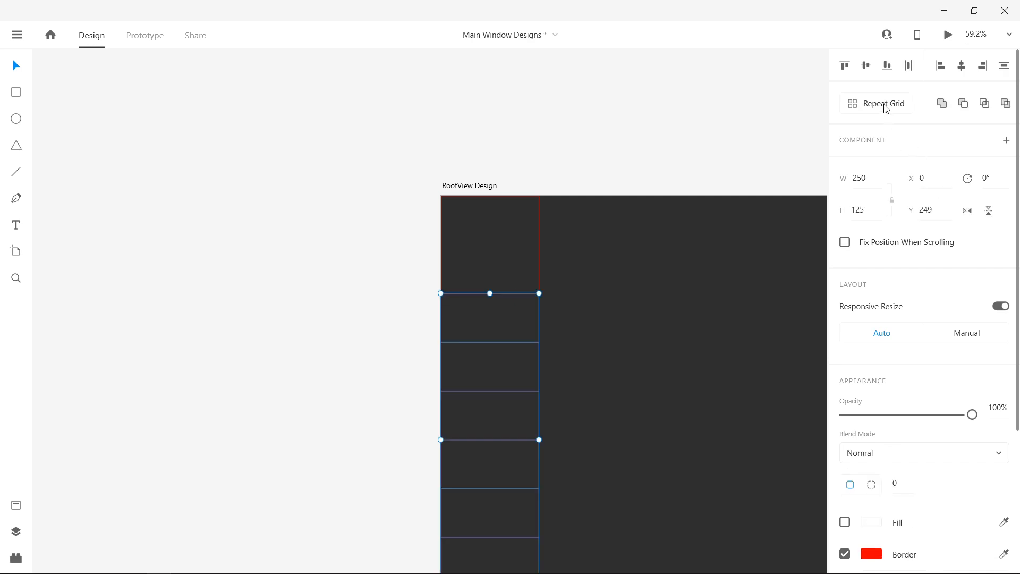
{"action": "left_click", "coordinate": [709, 418]}
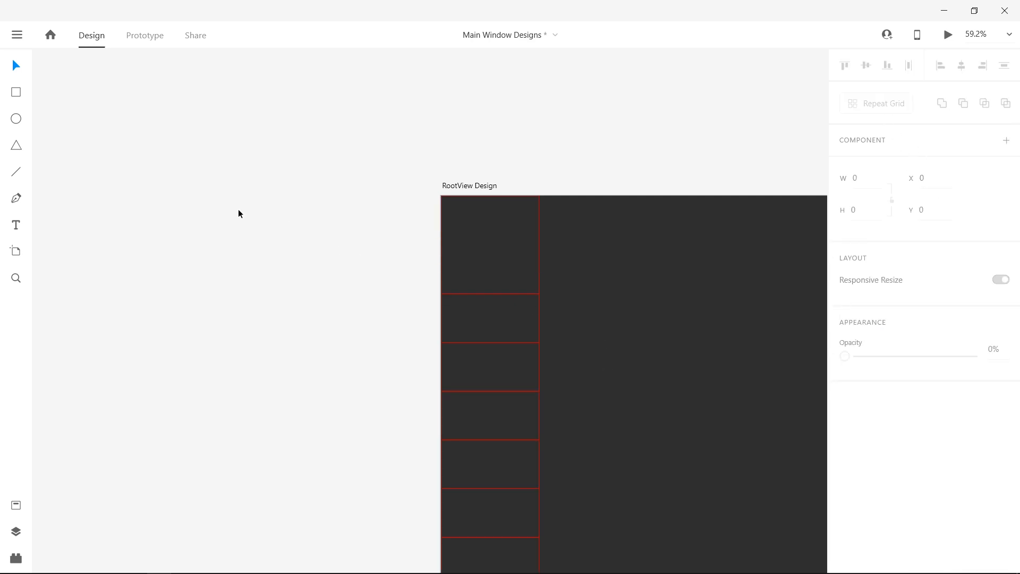
Draw an ellipse about 153 by 144 inside the sidebar's top square, unfilled and with a red #FF0000 border.
{"action": "left_click", "coordinate": [16, 119]}
{"action": "left_click_drag", "start_coordinate": [462, 213], "coordinate": [521, 269]}
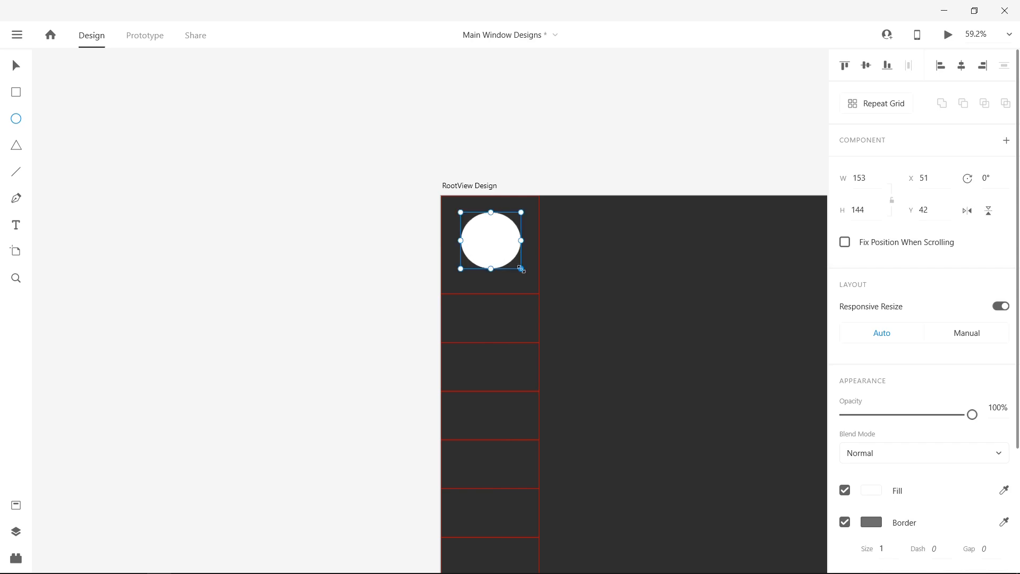
{"action": "left_click", "coordinate": [845, 490]}
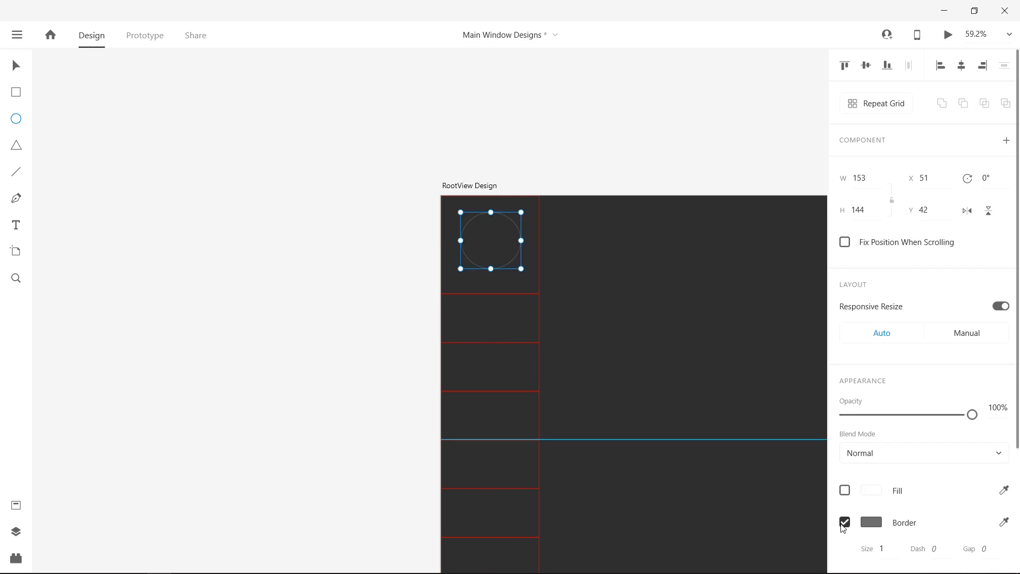
{"action": "left_click", "coordinate": [871, 522]}
{"action": "left_click_drag", "start_coordinate": [706, 458], "coordinate": [801, 379]}
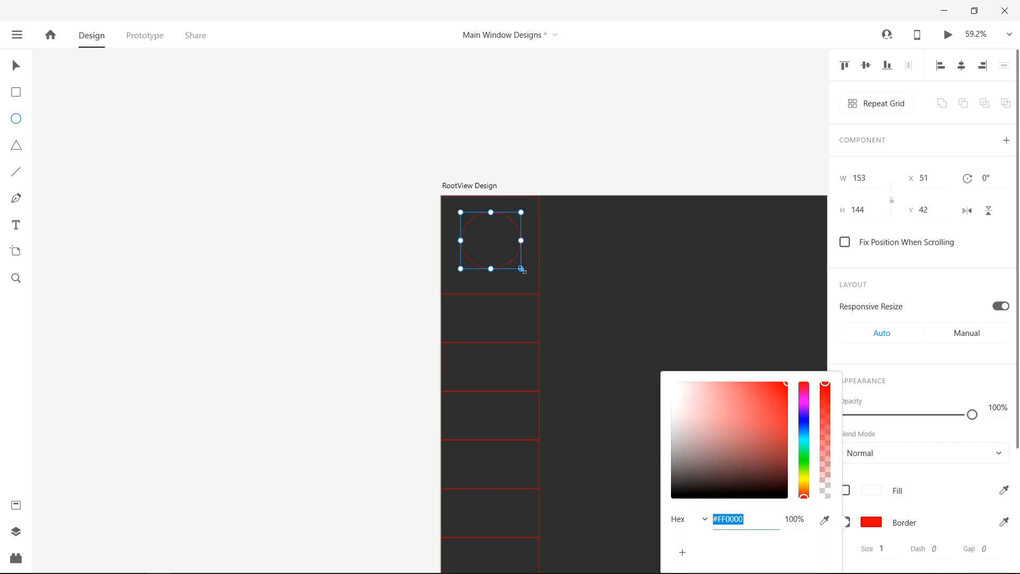
Set the ellipse's height and width both to 150 to make it a circle.
{"action": "left_click", "coordinate": [870, 208]}
{"action": "left_click_drag", "start_coordinate": [870, 207], "coordinate": [846, 208]}
{"action": "type", "text": "150"}
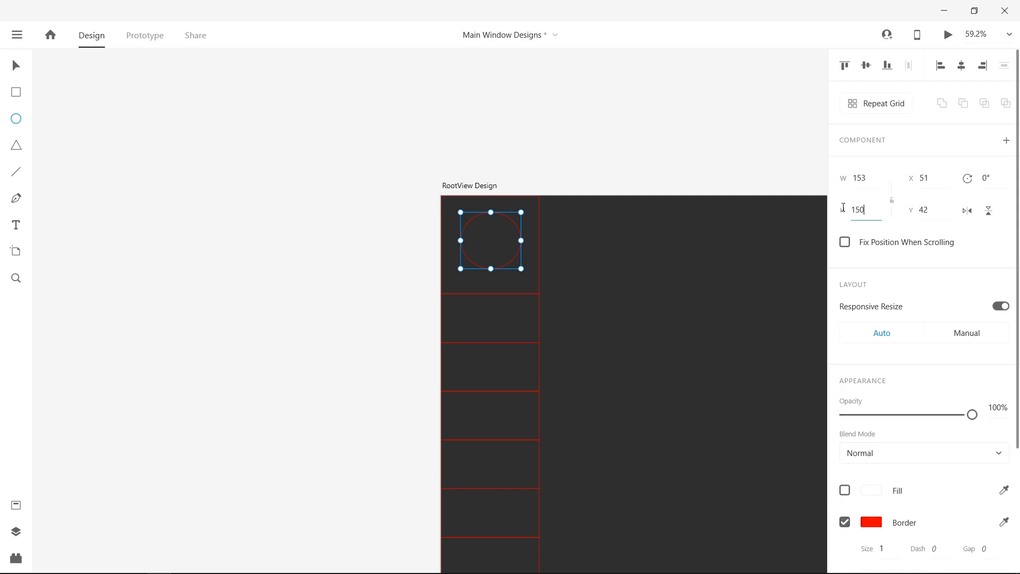
{"action": "left_click_drag", "start_coordinate": [870, 179], "coordinate": [845, 178]}
{"action": "type", "text": "150"}
{"action": "key", "text": "Return"}
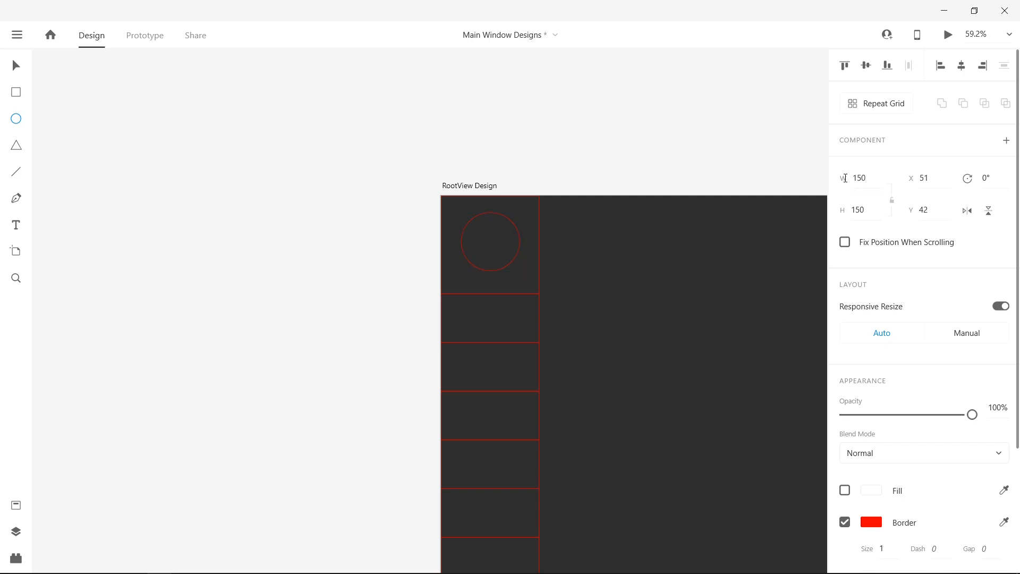
Move the circle up to X 50, Y 23, centred horizontally in the sidebar's top square.
{"action": "key", "text": "v"}
{"action": "left_click", "coordinate": [491, 240]}
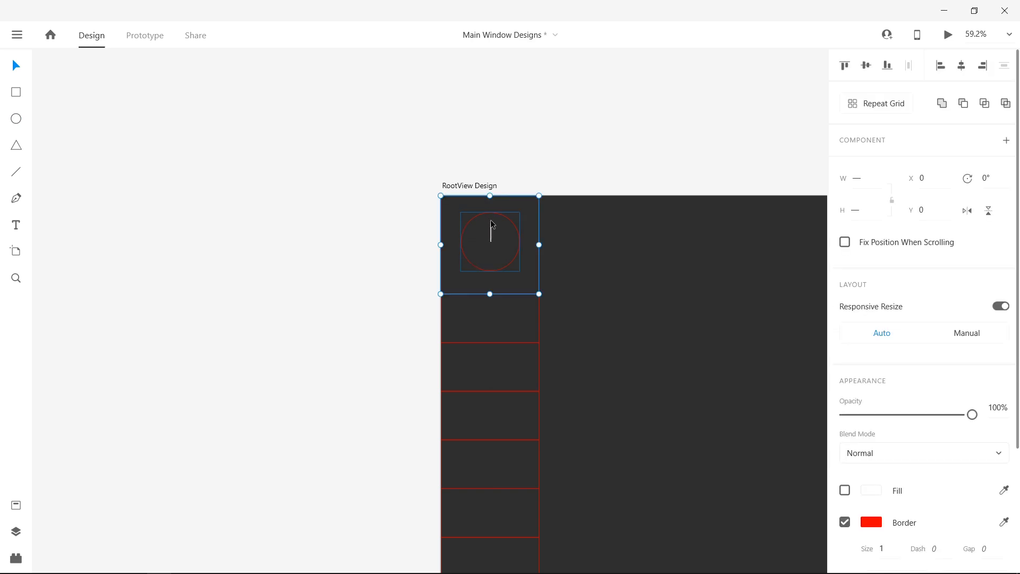
{"action": "key", "text": "Escape"}
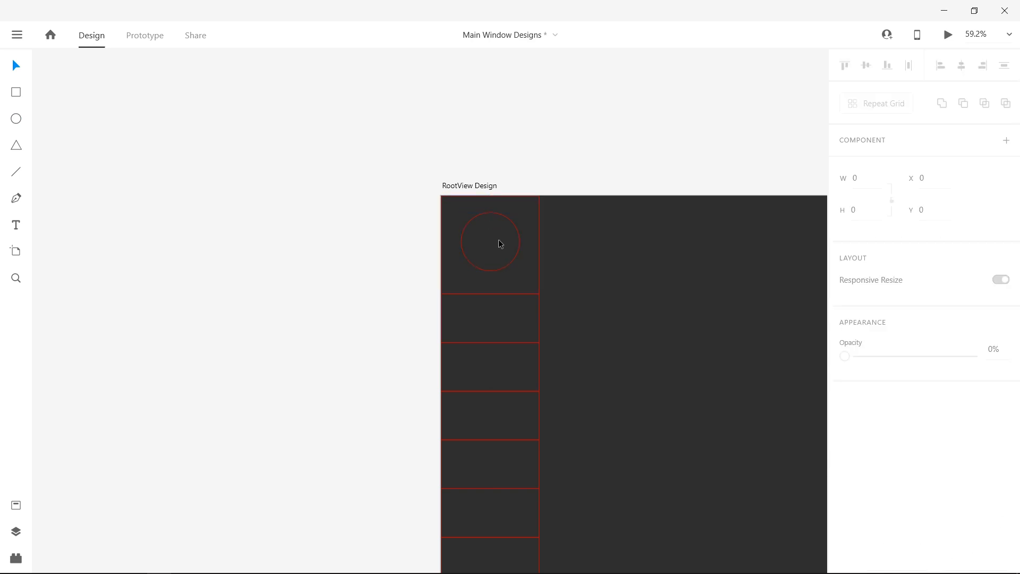
{"action": "left_click", "coordinate": [520, 240]}
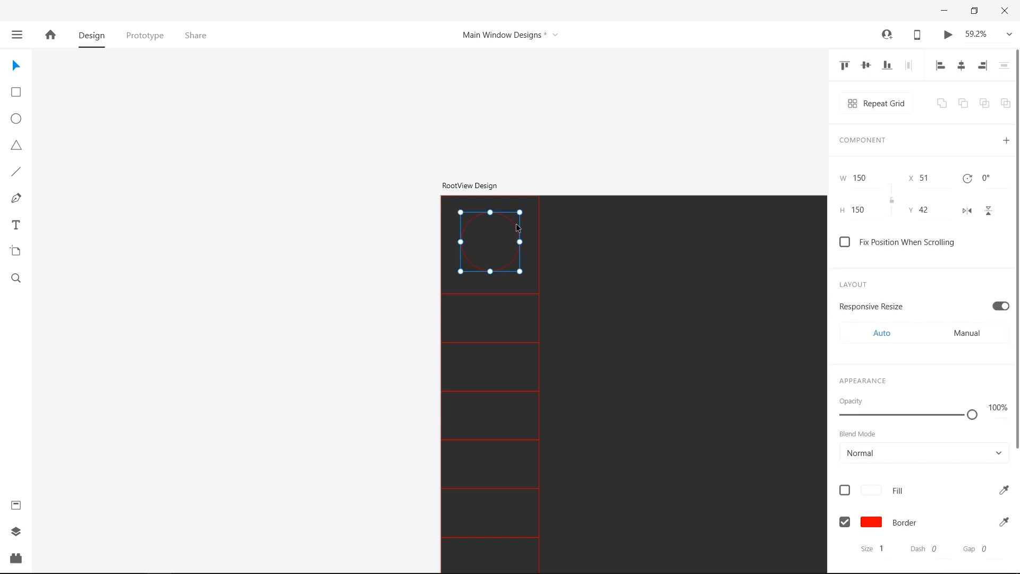
{"action": "left_click_drag", "start_coordinate": [514, 228], "coordinate": [513, 219]}
Add a centre-aligned text "User's Name" below the circle and fill it white, #FFFFFF.
{"action": "left_click", "coordinate": [23, 228]}
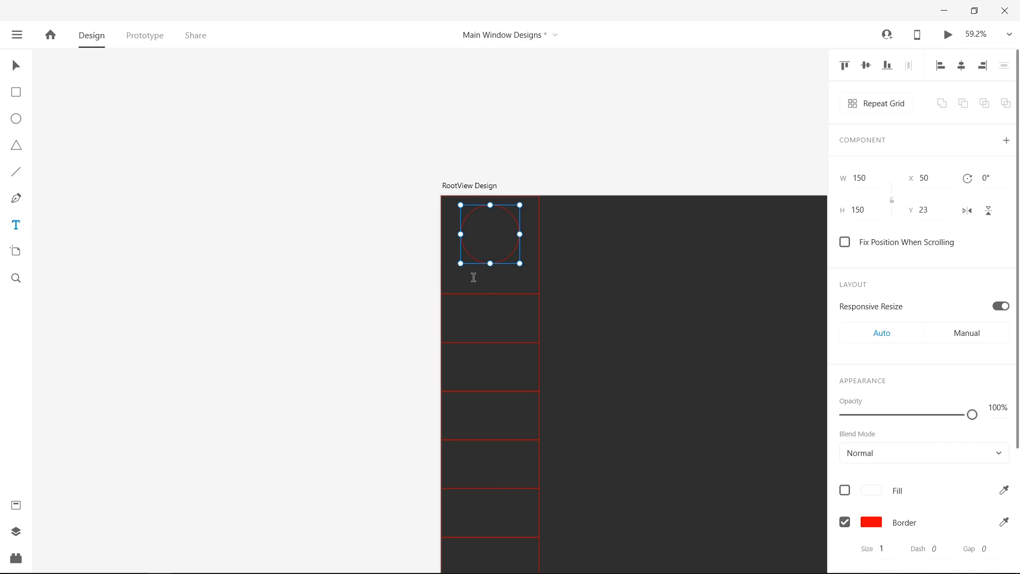
{"action": "left_click", "coordinate": [490, 273]}
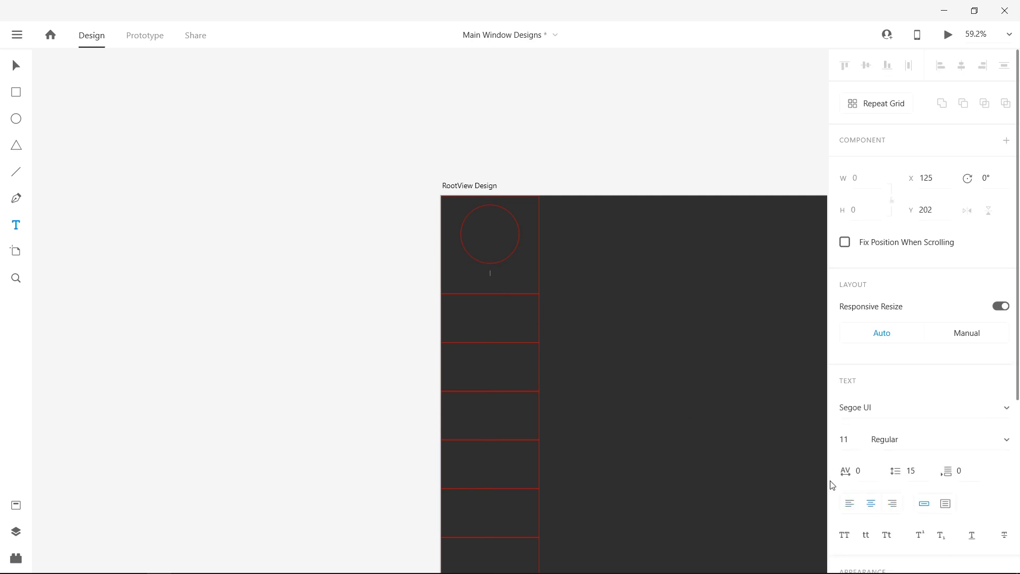
{"action": "left_click", "coordinate": [871, 505]}
{"action": "key", "text": "ctrl+a"}
{"action": "scroll", "coordinate": [889, 407], "scroll_direction": "down", "scroll_amount": 5}
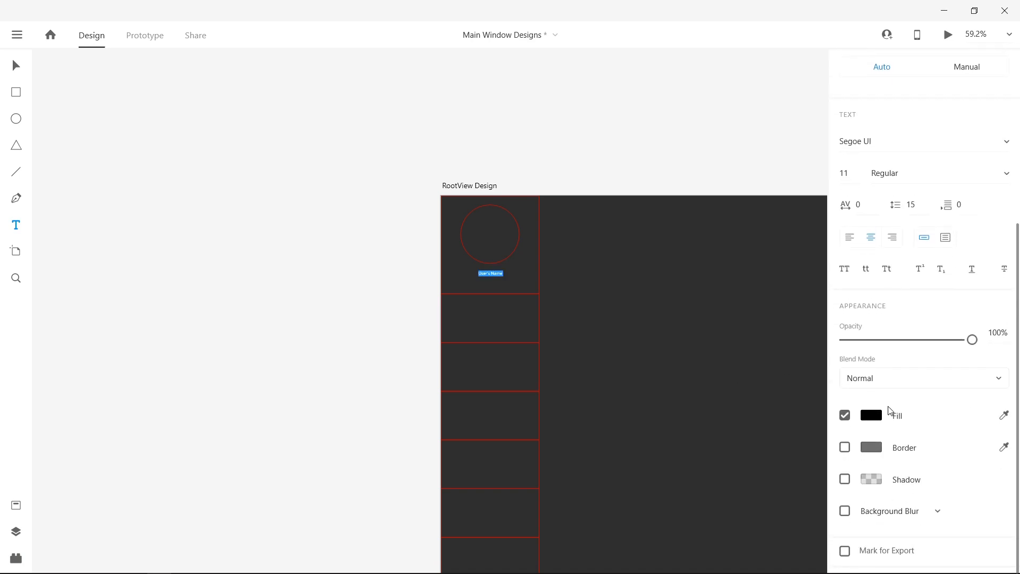
{"action": "left_click", "coordinate": [878, 423]}
{"action": "left_click_drag", "start_coordinate": [715, 367], "coordinate": [640, 303]}
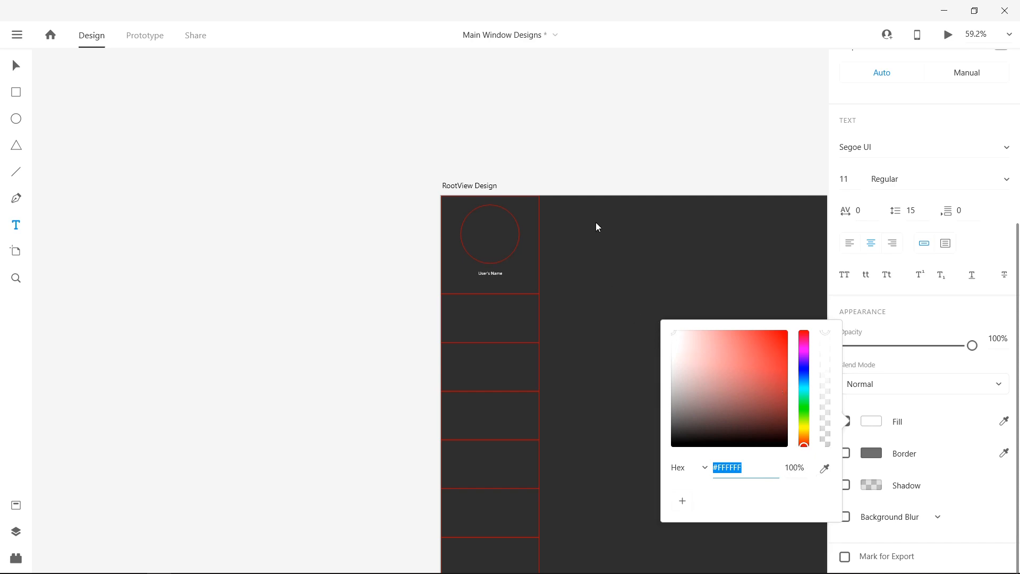
{"action": "key", "text": "Escape"}
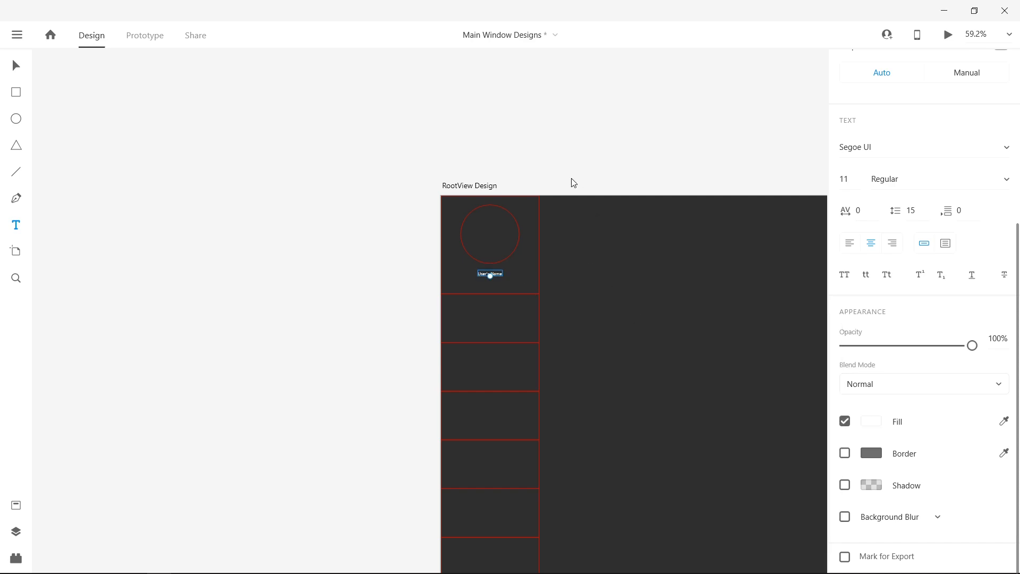
Set the font size of the "User's Name" text to 20.
{"action": "scroll", "coordinate": [497, 271], "scroll_direction": "up", "scroll_amount": 5}
{"action": "scroll", "coordinate": [497, 271], "scroll_direction": "up", "scroll_amount": 1}
{"action": "left_click", "coordinate": [497, 274]}
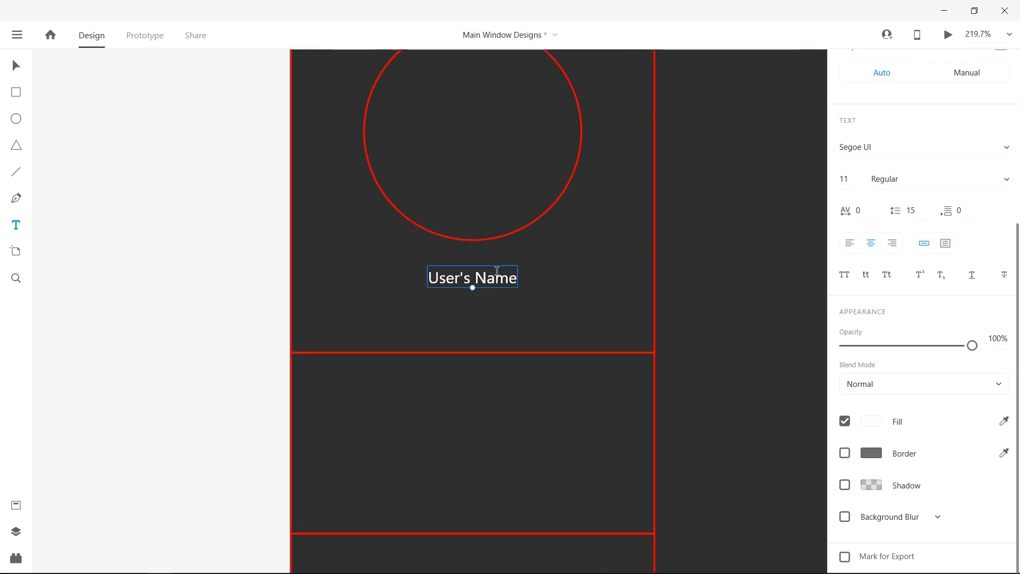
{"action": "left_click", "coordinate": [859, 186]}
{"action": "type", "text": "20"}
{"action": "key", "text": "Return"}
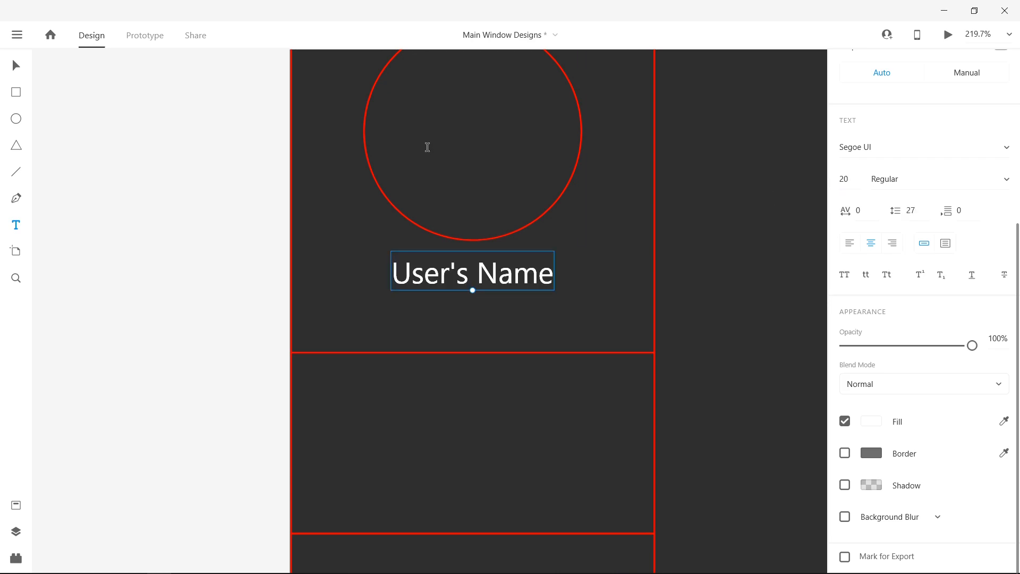
Group the circle with the "User's Name" text and move the group down to Y 33.
{"action": "key", "text": "Escape"}
{"action": "left_click_drag", "start_coordinate": [496, 277], "coordinate": [496, 278]}
{"action": "left_click", "coordinate": [521, 232], "text": "shift"}
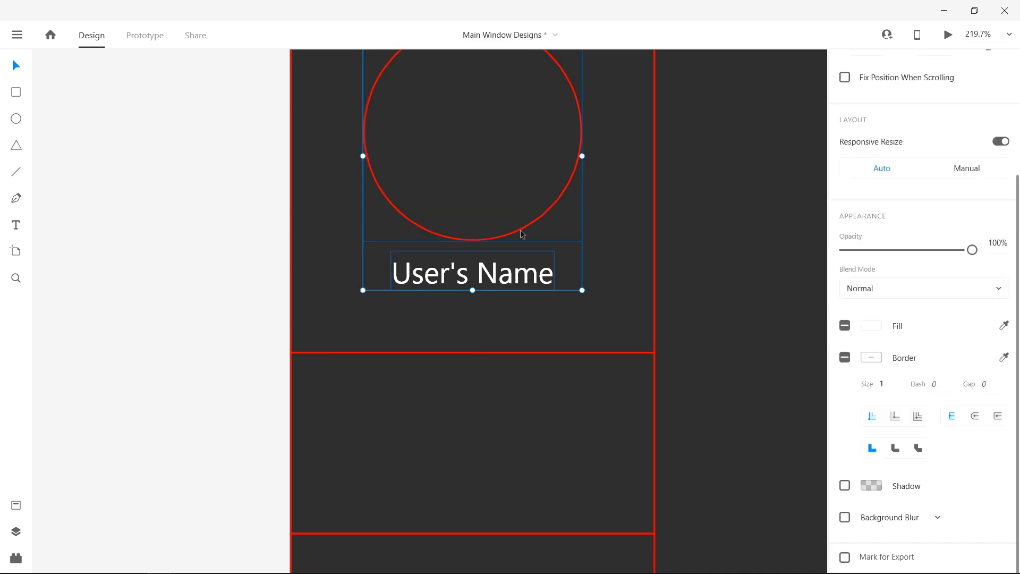
{"action": "key", "text": "ctrl+g"}
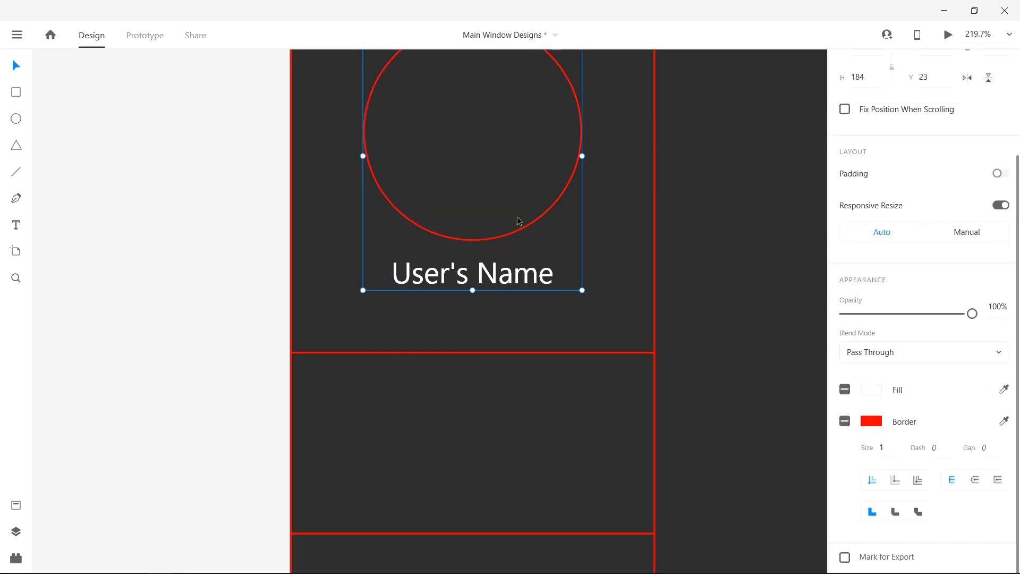
{"action": "scroll", "coordinate": [566, 245], "scroll_direction": "down", "scroll_amount": 1}
{"action": "scroll", "coordinate": [566, 244], "scroll_direction": "down", "scroll_amount": 5}
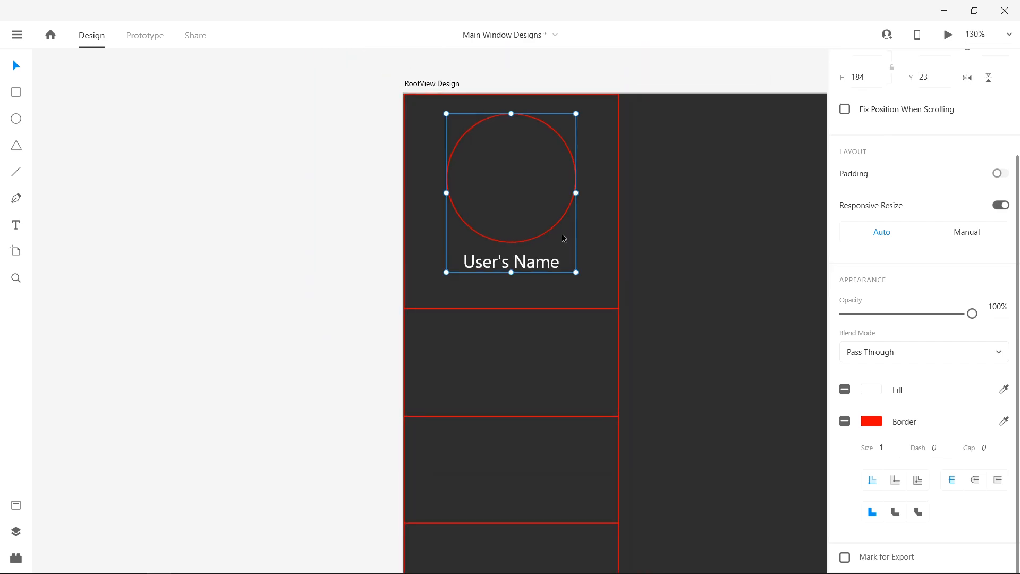
{"action": "left_click_drag", "start_coordinate": [555, 227], "coordinate": [556, 235]}
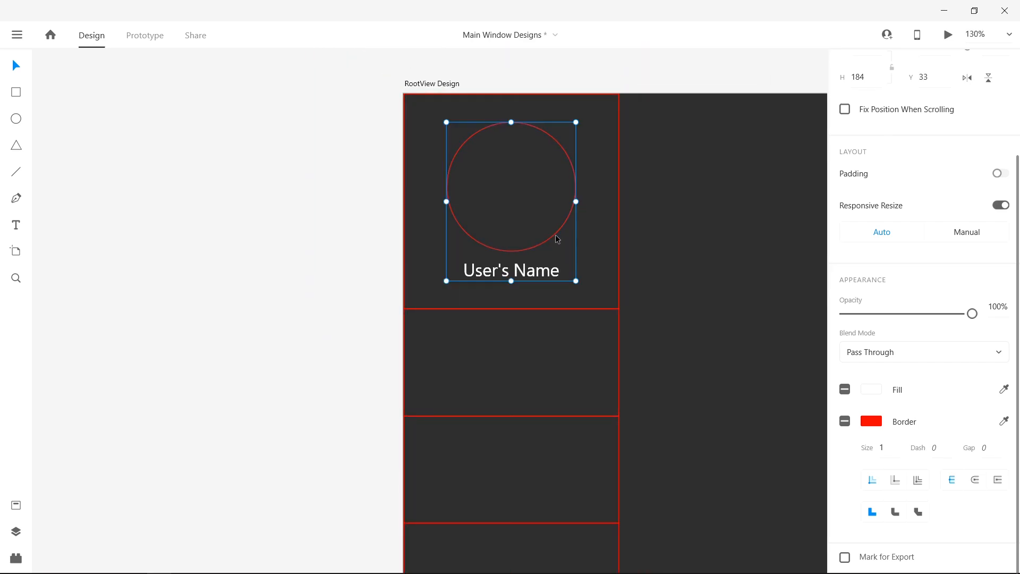
{"action": "left_click", "coordinate": [295, 254]}
Examine the root view's sidebar layout from the user area down to the last empty menu rectangle.
{"action": "scroll", "coordinate": [616, 290], "scroll_direction": "down", "scroll_amount": 5}
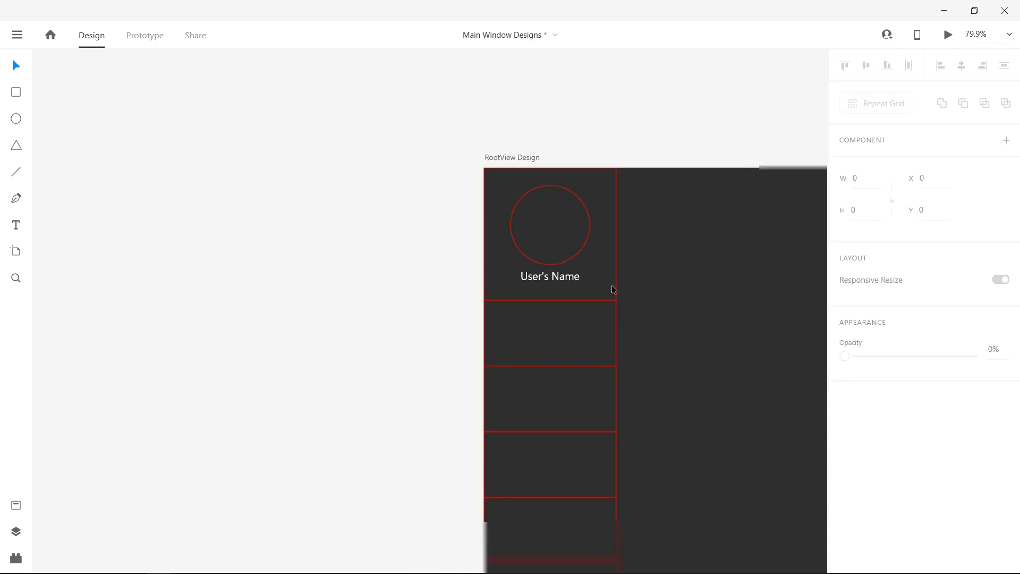
{"action": "scroll", "coordinate": [659, 321], "scroll_direction": "down", "scroll_amount": 2}
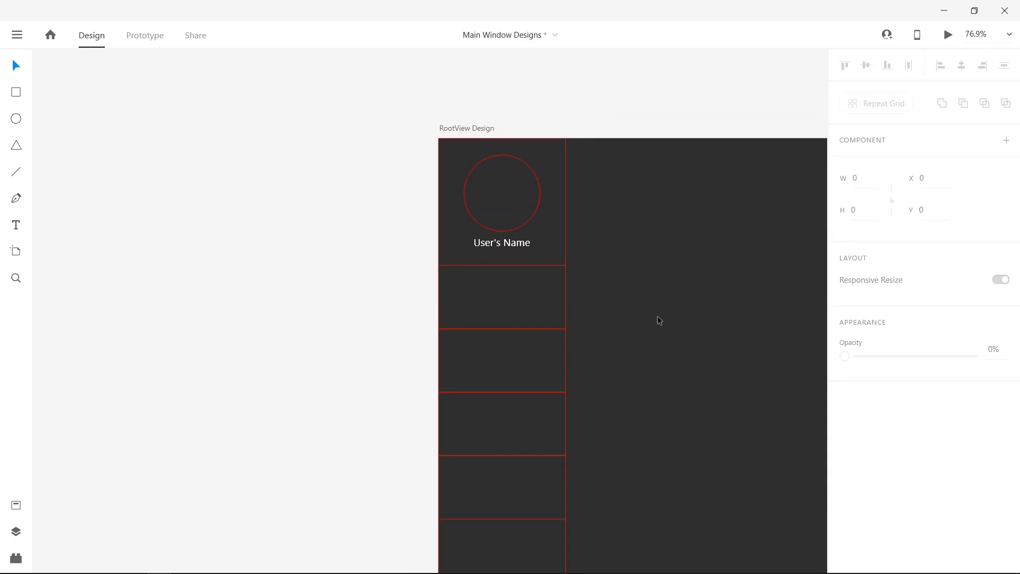
{"action": "scroll", "coordinate": [658, 317], "scroll_direction": "right", "scroll_amount": 1}
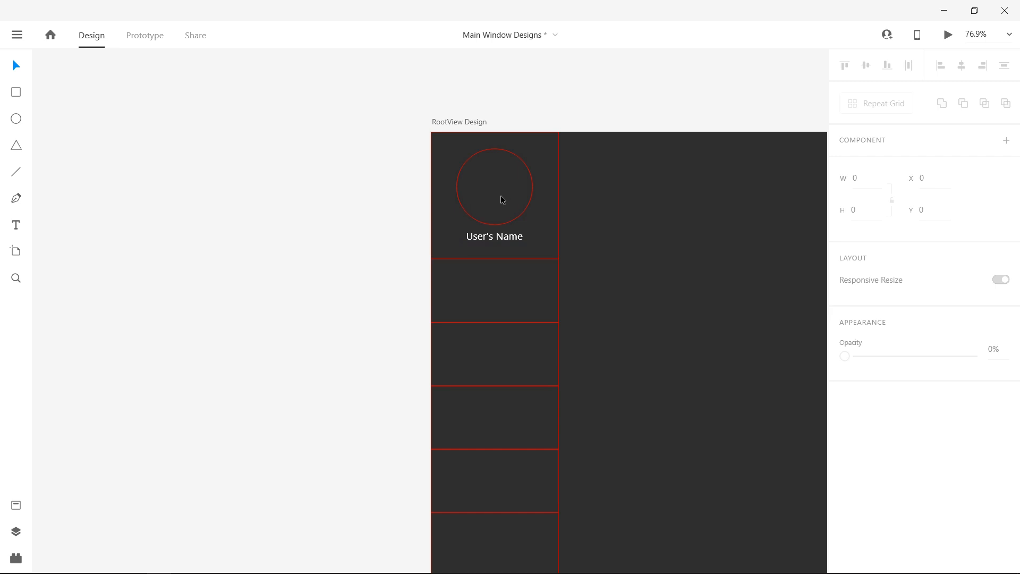
{"action": "scroll", "coordinate": [484, 288], "scroll_direction": "down", "scroll_amount": 2}
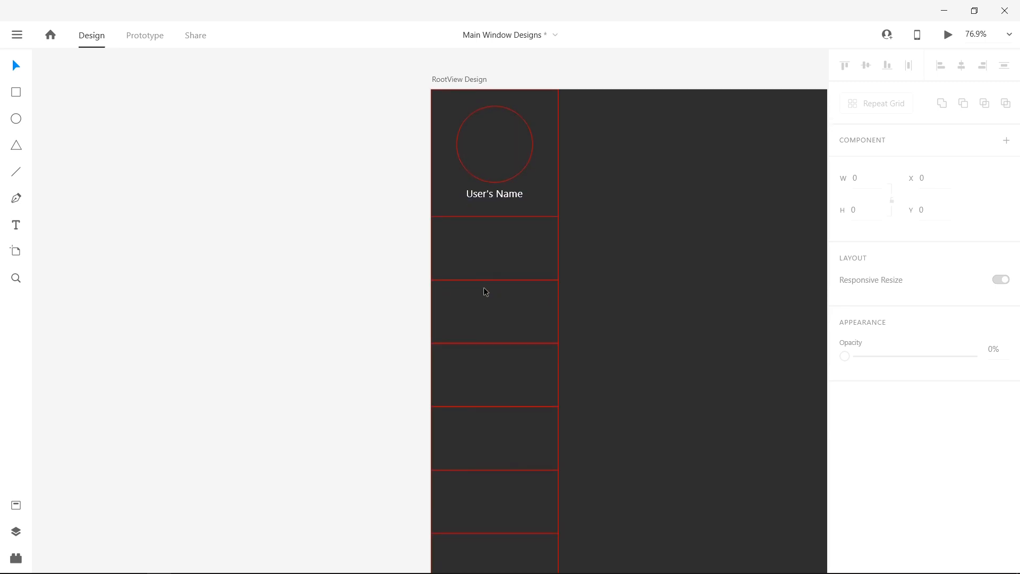
{"action": "scroll", "coordinate": [617, 270], "scroll_direction": "right", "scroll_amount": 10}
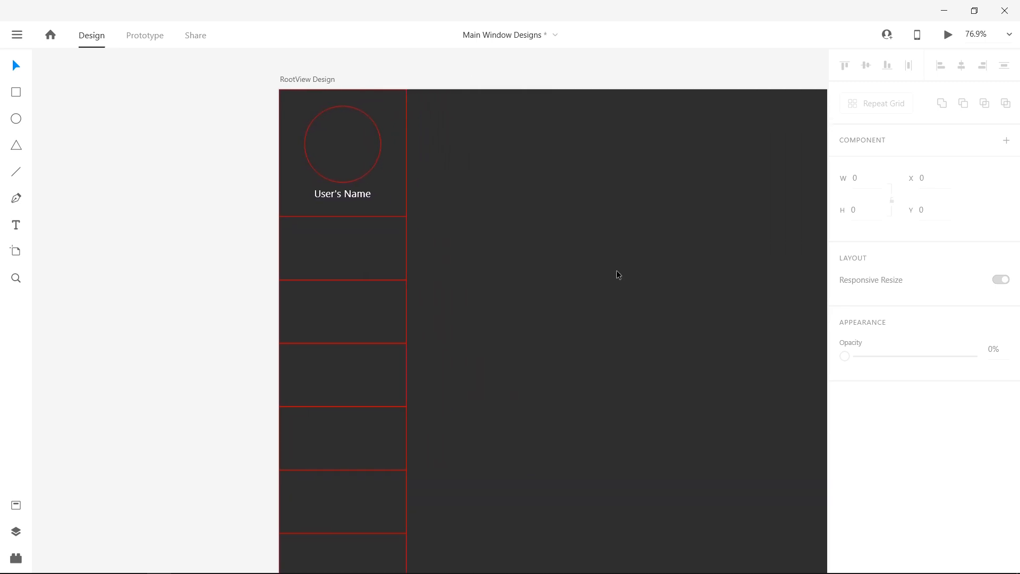
{"action": "scroll", "coordinate": [616, 271], "scroll_direction": "left", "scroll_amount": 10}
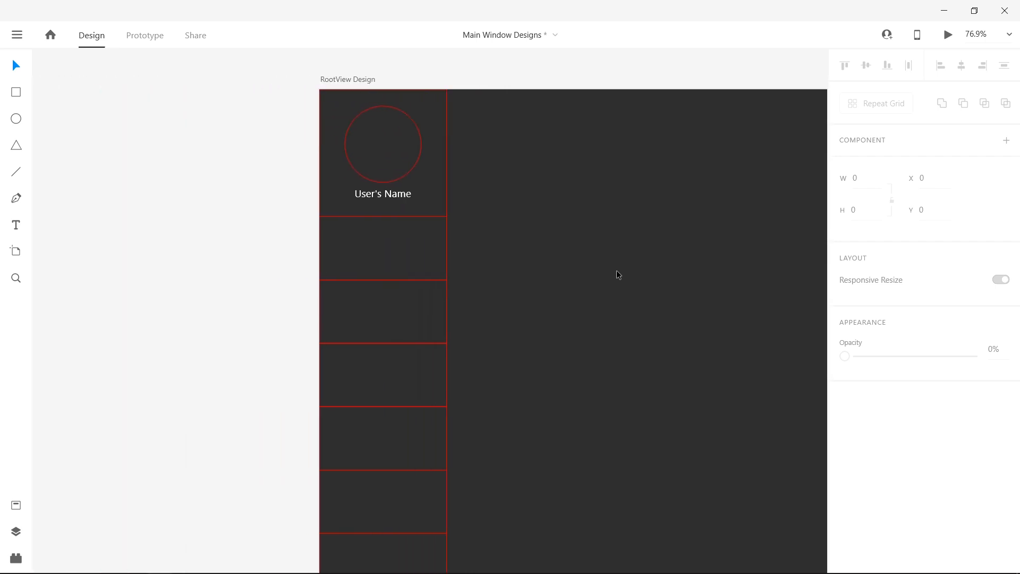
{"action": "scroll", "coordinate": [617, 271], "scroll_direction": "down", "scroll_amount": 3}
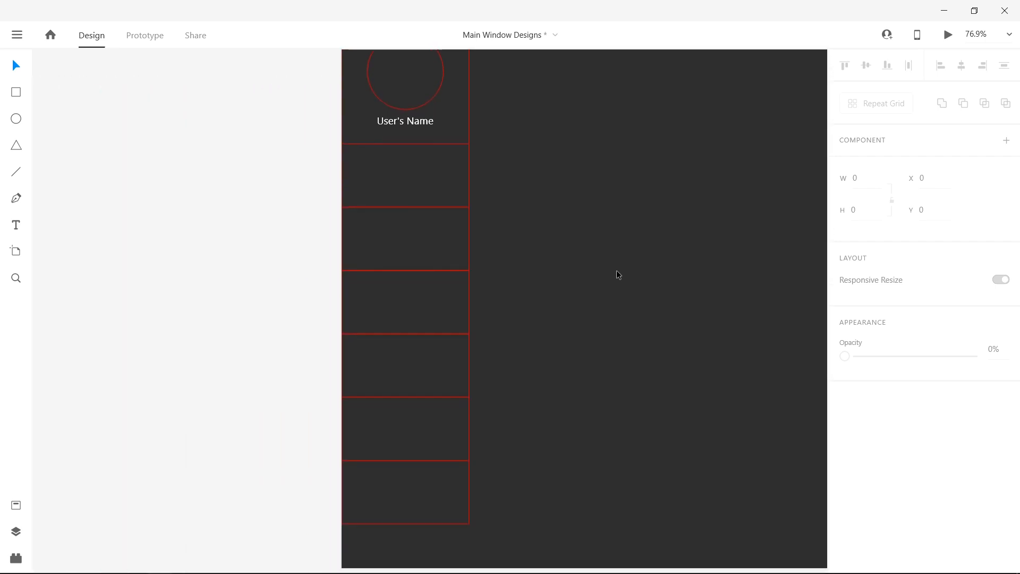
{"action": "scroll", "coordinate": [617, 270], "scroll_direction": "up", "scroll_amount": 1}
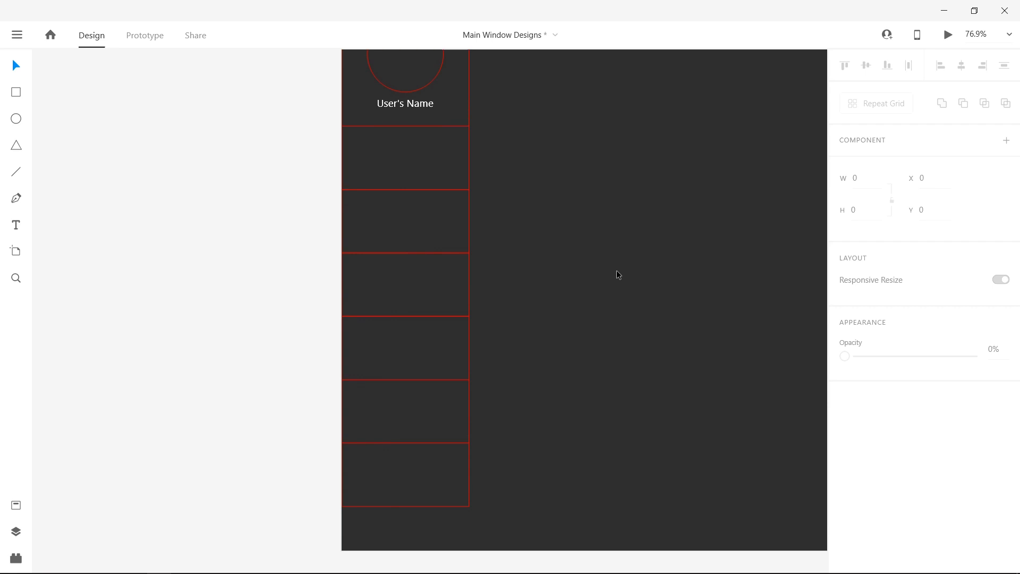
{"action": "scroll", "coordinate": [616, 271], "scroll_direction": "up", "scroll_amount": 3}
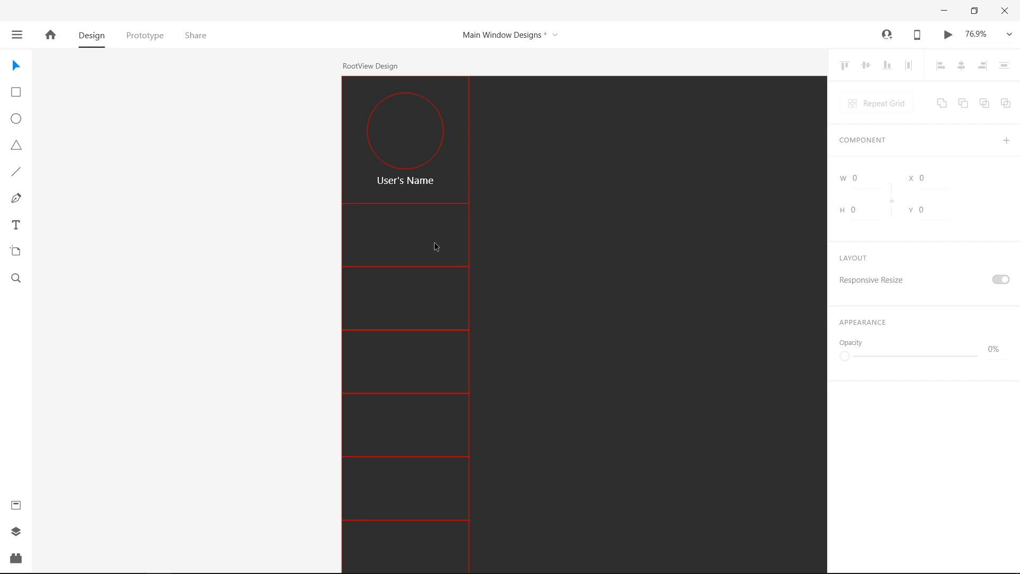
Add the text "Dashboard" to the first menu rectangle and centre it vertically there at Y 298.
{"action": "left_click", "coordinate": [19, 224]}
{"action": "left_click", "coordinate": [404, 234]}
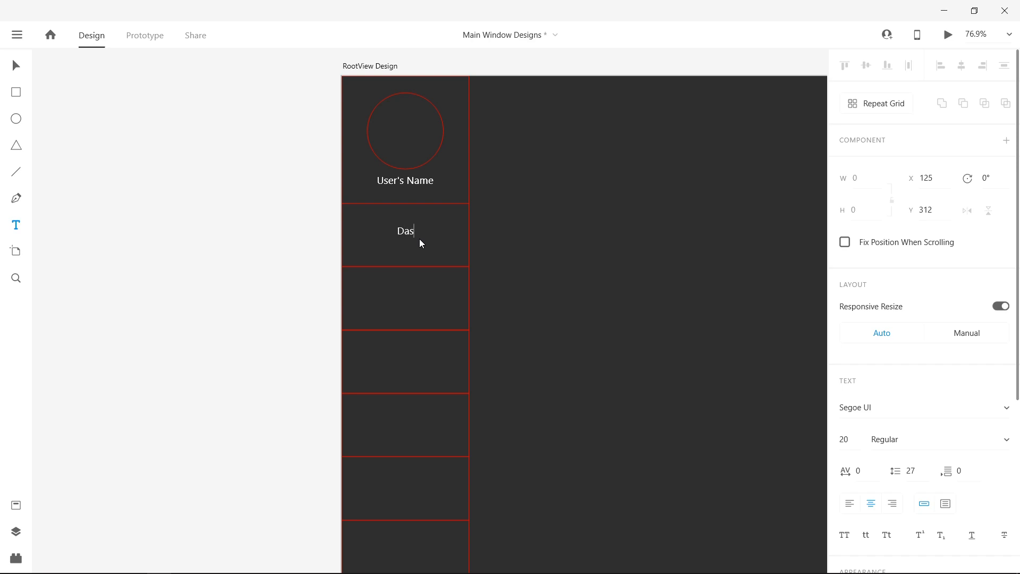
{"action": "type", "text": "oardv"}
{"action": "key", "text": "BackSpace"}
{"action": "key", "text": "Escape"}
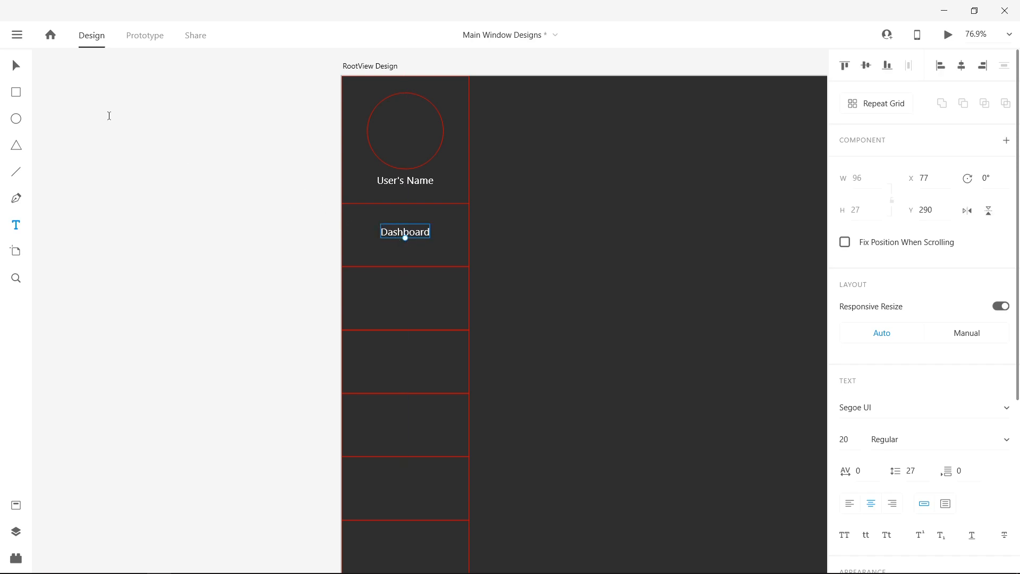
{"action": "left_click", "coordinate": [15, 67]}
{"action": "left_click_drag", "start_coordinate": [412, 230], "coordinate": [411, 237]}
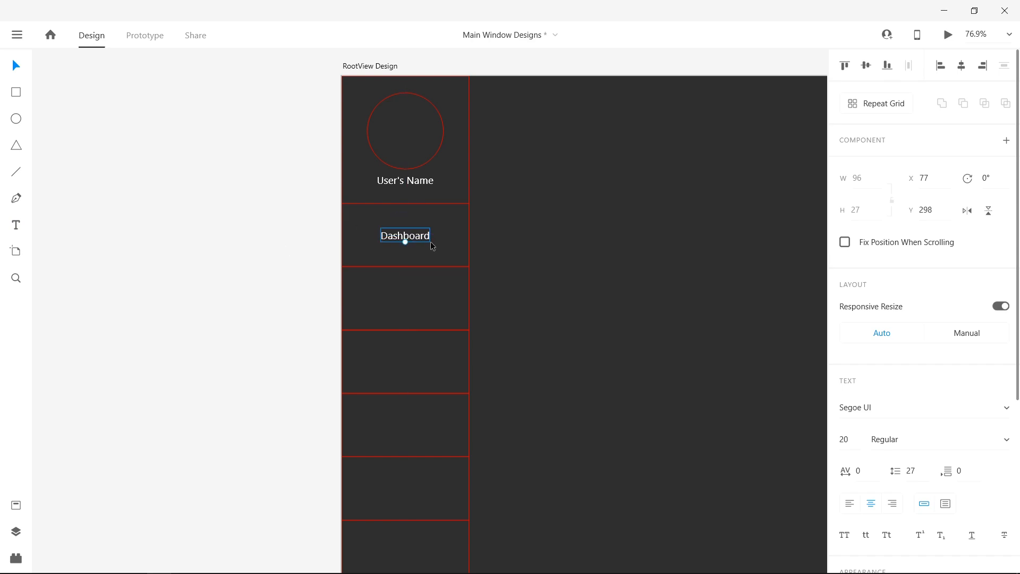
{"action": "left_click_drag", "start_coordinate": [420, 238], "coordinate": [420, 357]}
{"action": "left_click", "coordinate": [405, 238]}
{"action": "key", "text": "ctrl+z"}
Copy the "Dashboard" label into the five menu rectangles below it, centred in each.
{"action": "left_click", "coordinate": [405, 235]}
{"action": "left_click_drag", "start_coordinate": [419, 237], "coordinate": [419, 365]}
{"action": "scroll", "coordinate": [484, 373], "scroll_direction": "down", "scroll_amount": 2}
{"action": "scroll", "coordinate": [483, 373], "scroll_direction": "down", "scroll_amount": 4}
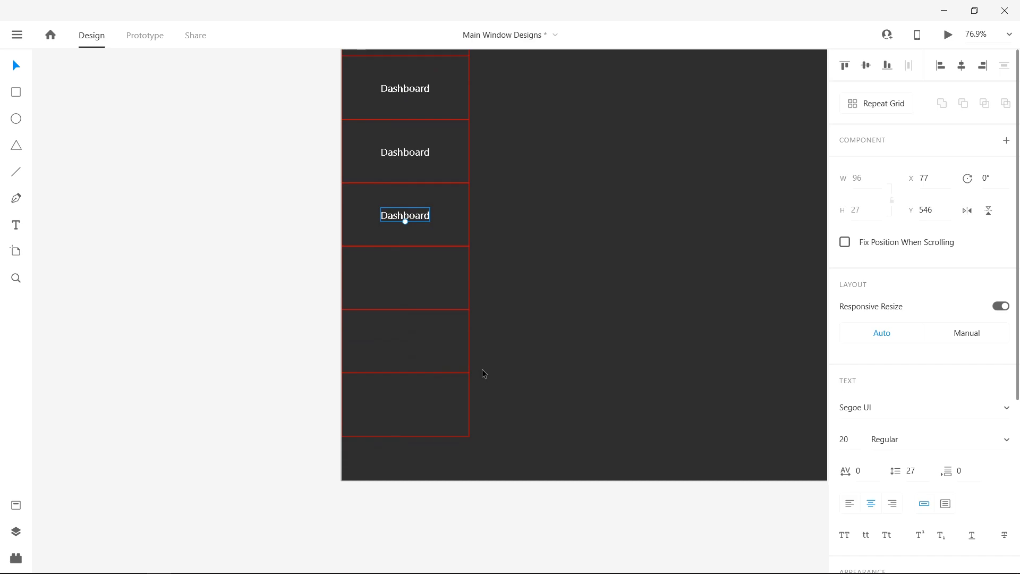
{"action": "left_click_drag", "start_coordinate": [424, 222], "coordinate": [422, 405]}
{"action": "scroll", "coordinate": [588, 254], "scroll_direction": "up", "scroll_amount": 1}
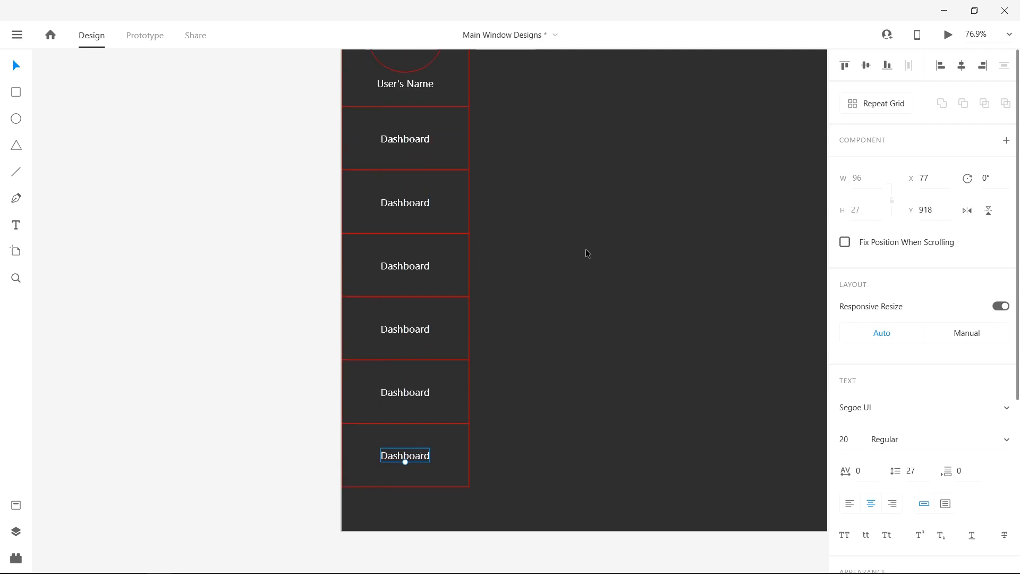
Change the label in the second menu rectangle to "Events".
{"action": "scroll", "coordinate": [588, 254], "scroll_direction": "up", "scroll_amount": 1}
{"action": "scroll", "coordinate": [561, 271], "scroll_direction": "right", "scroll_amount": 1}
{"action": "scroll", "coordinate": [561, 271], "scroll_direction": "right", "scroll_amount": 3}
{"action": "scroll", "coordinate": [562, 272], "scroll_direction": "down", "scroll_amount": 3, "text": "ctrl"}
{"action": "scroll", "coordinate": [561, 271], "scroll_direction": "right", "scroll_amount": 5}
{"action": "scroll", "coordinate": [561, 271], "scroll_direction": "right", "scroll_amount": 3}
{"action": "scroll", "coordinate": [561, 271], "scroll_direction": "left", "scroll_amount": 10}
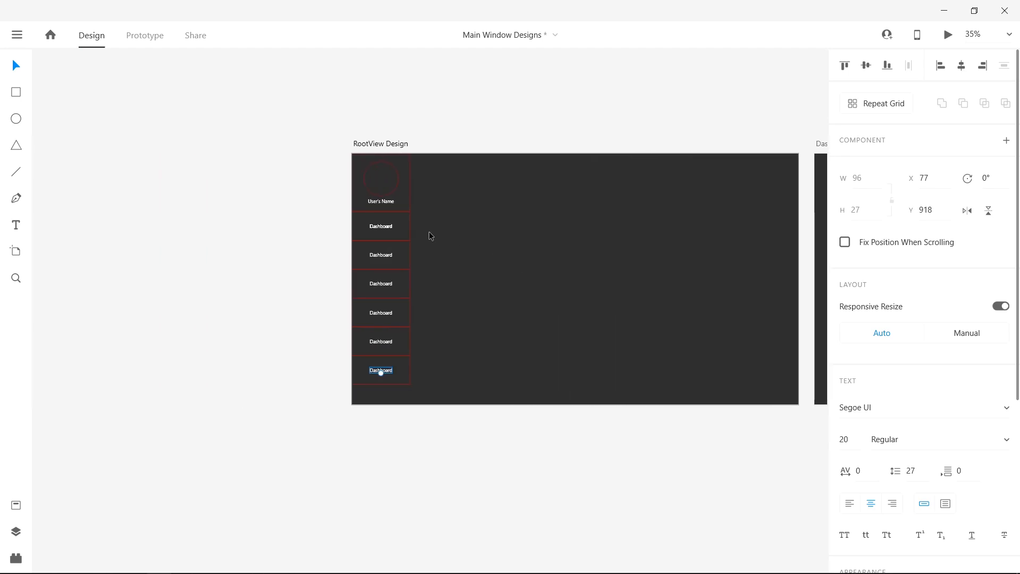
{"action": "double_click", "coordinate": [385, 256]}
{"action": "type", "text": "Even"}
{"action": "key", "text": "Escape"}
Change the label in the third menu rectangle of the root view's sidebar to "Finance".
{"action": "scroll", "coordinate": [510, 139], "scroll_direction": "right", "scroll_amount": 15}
{"action": "scroll", "coordinate": [509, 140], "scroll_direction": "right", "scroll_amount": 15}
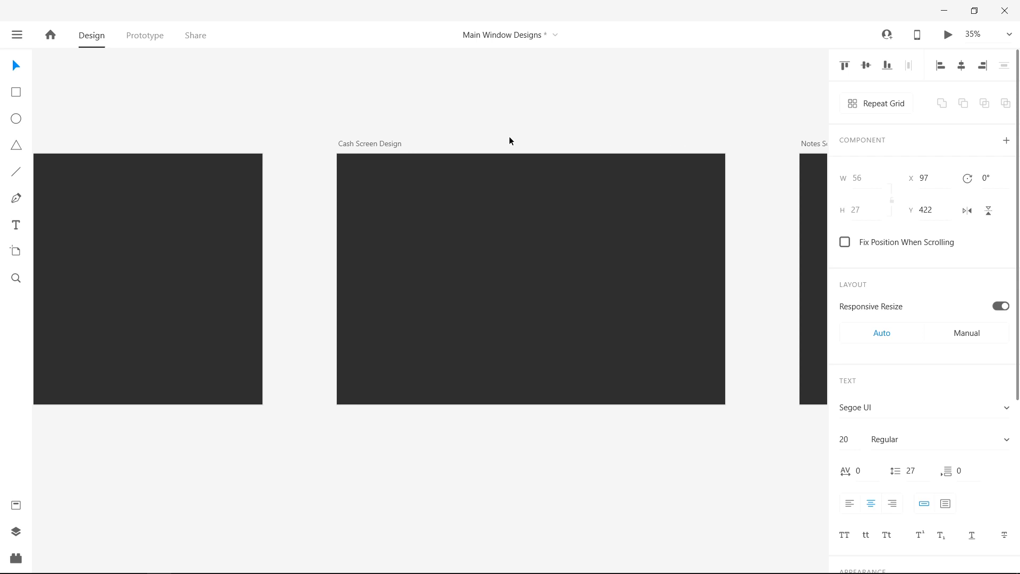
{"action": "scroll", "coordinate": [509, 139], "scroll_direction": "right", "scroll_amount": 10}
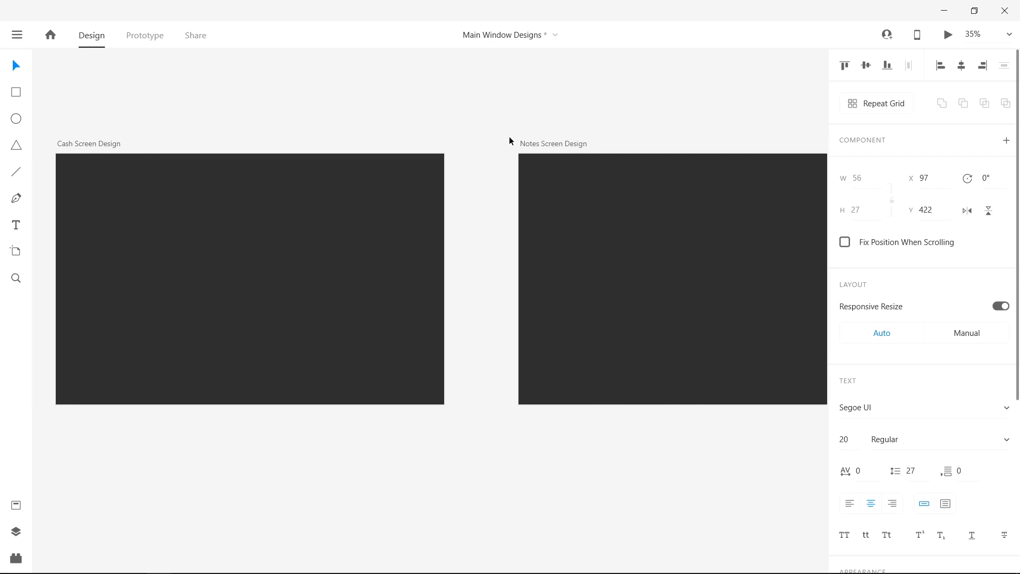
{"action": "scroll", "coordinate": [509, 139], "scroll_direction": "left", "scroll_amount": 20}
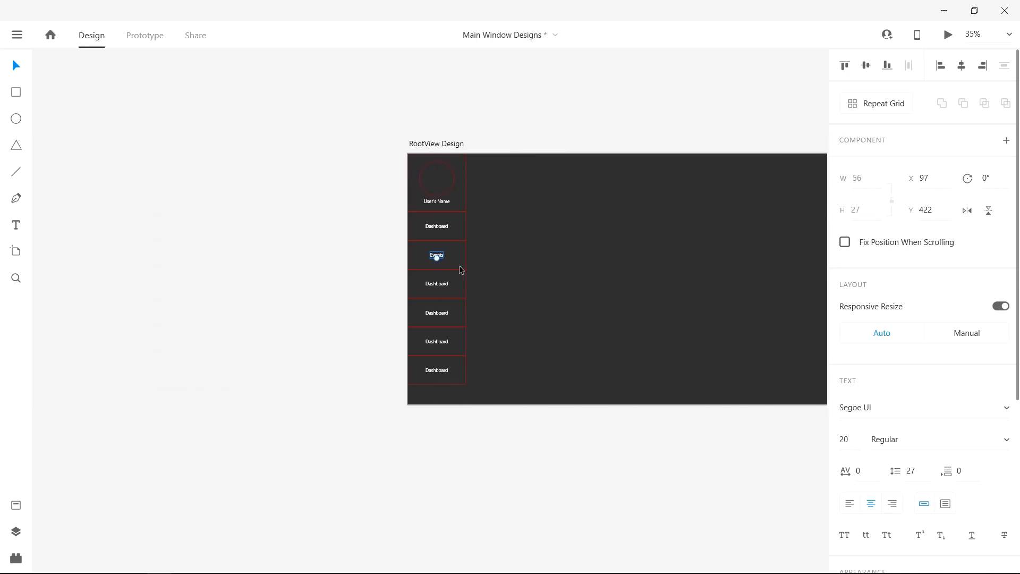
{"action": "double_click", "coordinate": [444, 284]}
{"action": "type", "text": "F"}
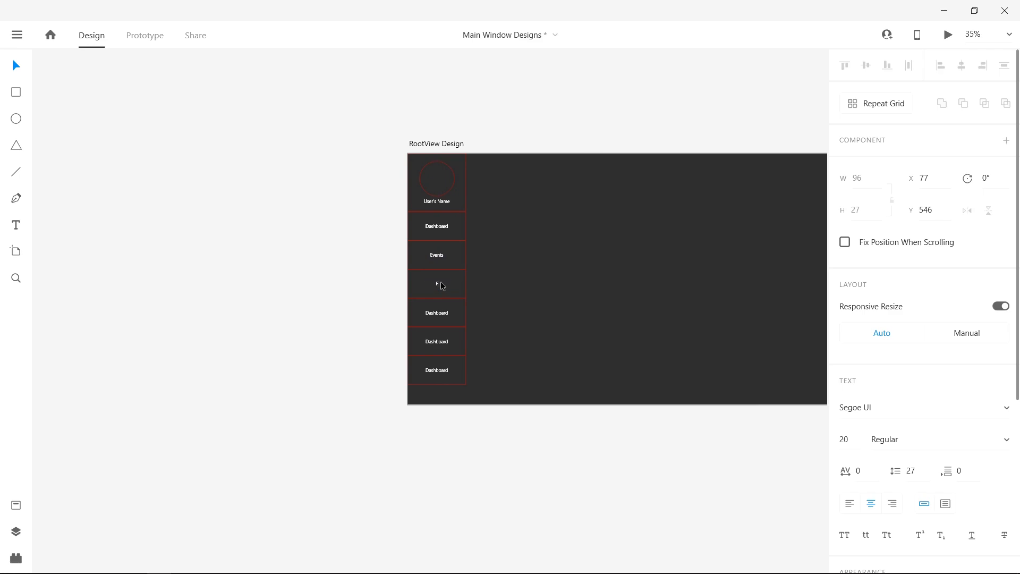
{"action": "type", "text": "inance"}
Change the labels in the fourth and fifth menu rectangles to "Notes" and "Projects".
{"action": "double_click", "coordinate": [437, 313]}
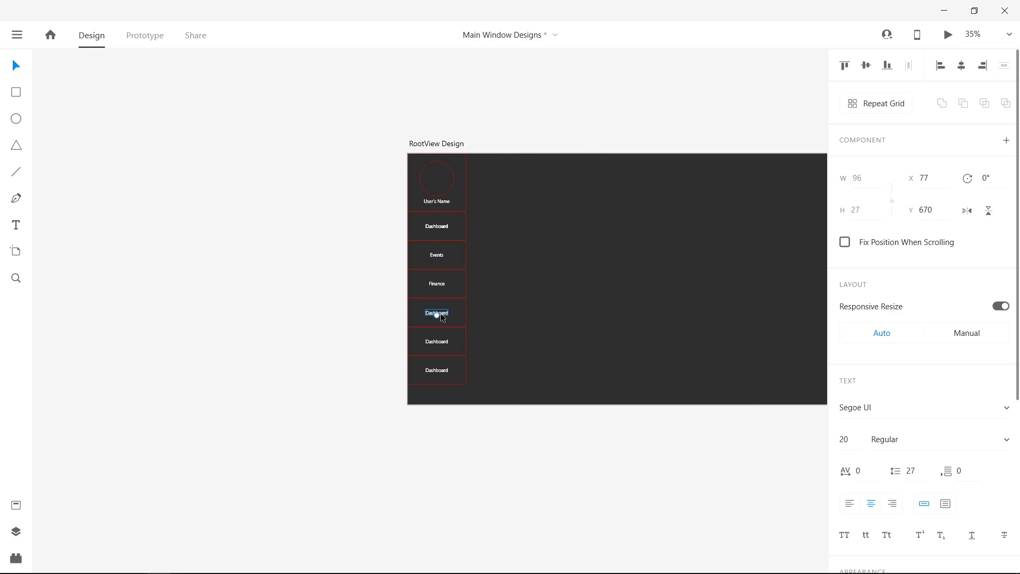
{"action": "type", "text": "Notes"}
{"action": "left_click", "coordinate": [445, 348]}
{"action": "double_click", "coordinate": [442, 344]}
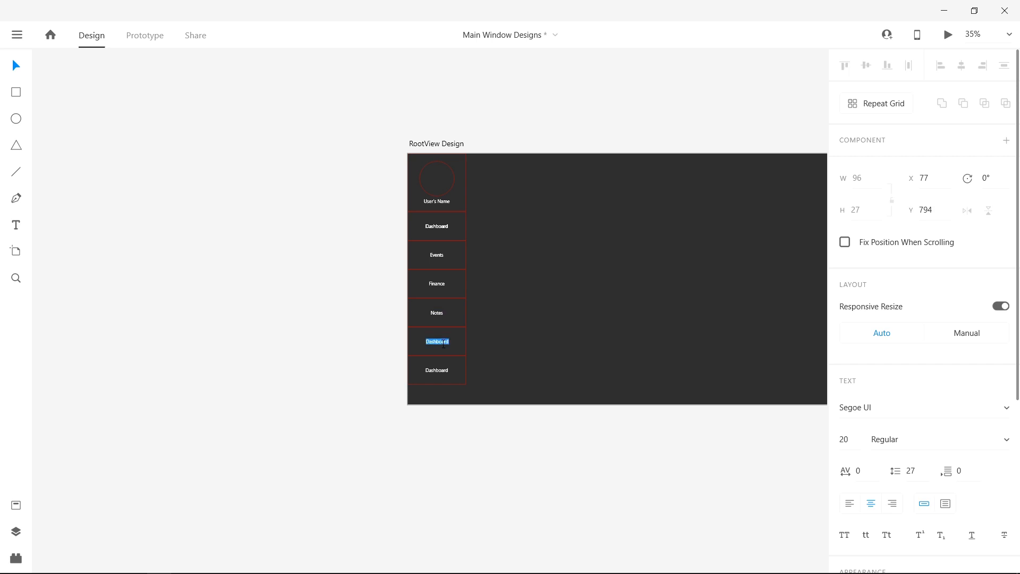
{"action": "type", "text": "Projects"}
Change the label in the last menu rectangle to "Sign Out".
{"action": "left_click", "coordinate": [441, 373]}
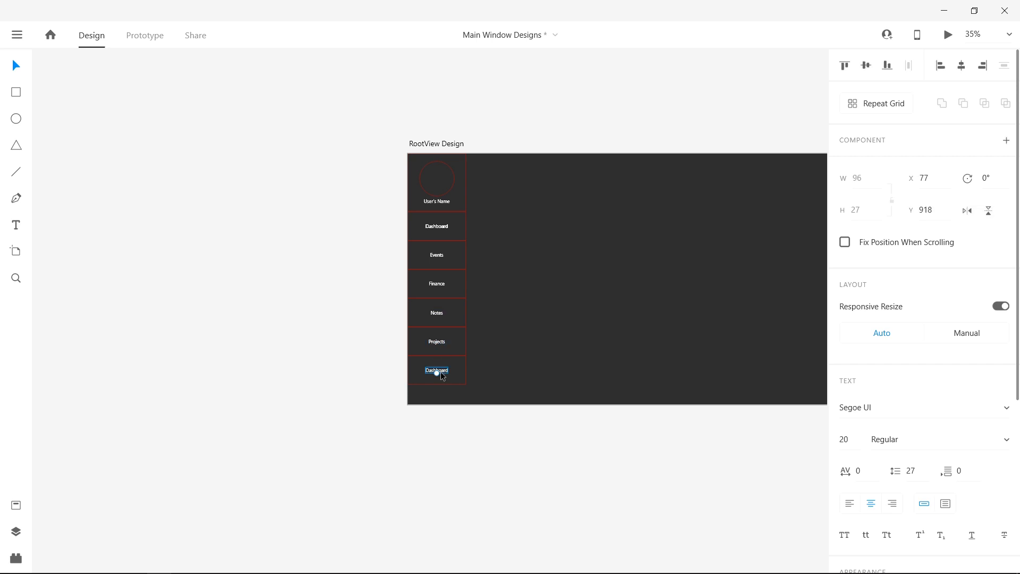
{"action": "double_click", "coordinate": [442, 375]}
{"action": "type", "text": "SignOut"}
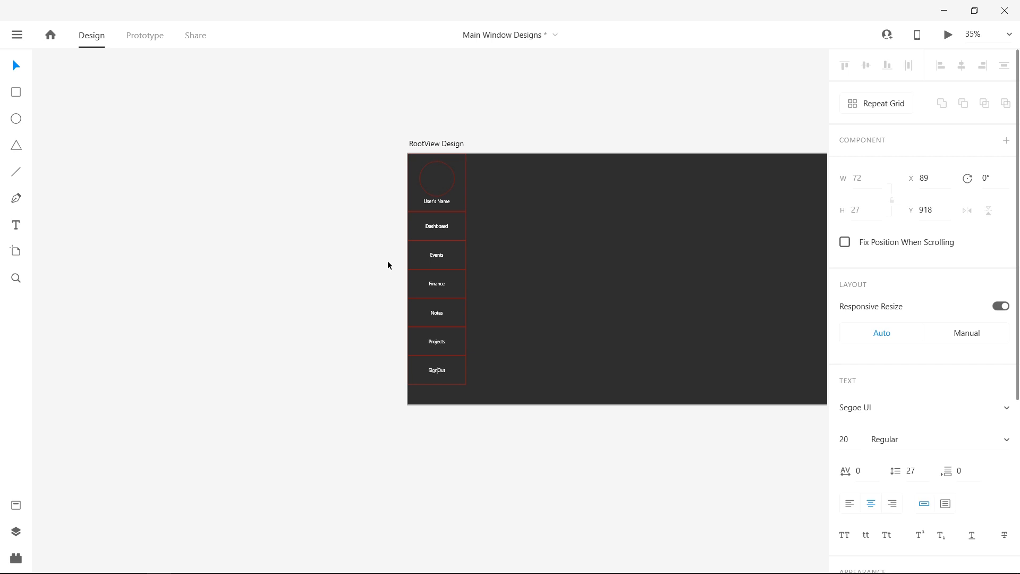
{"action": "key", "text": "Escape"}
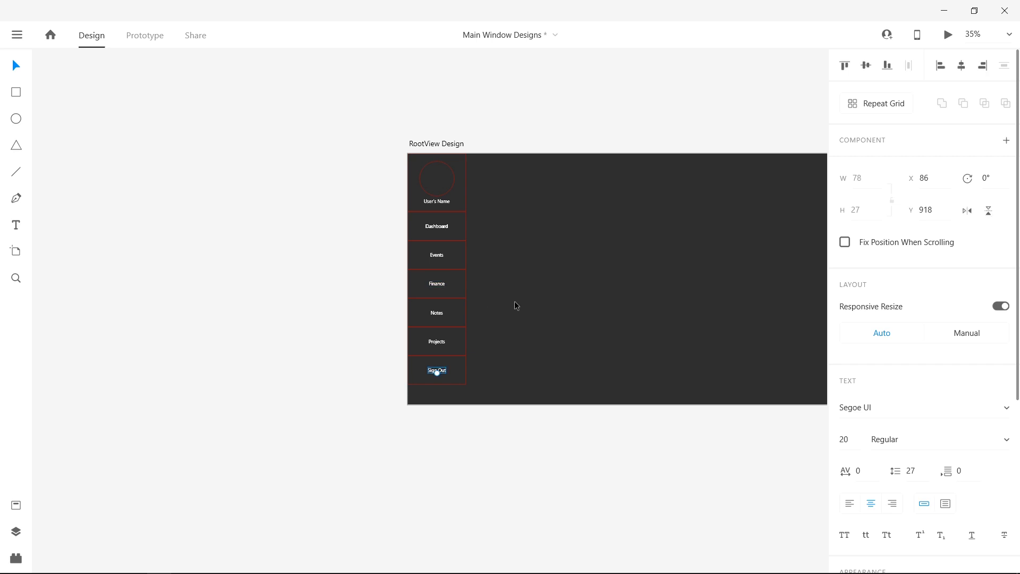
{"action": "scroll", "coordinate": [515, 300], "scroll_direction": "up", "scroll_amount": 4}
{"action": "scroll", "coordinate": [514, 300], "scroll_direction": "down", "scroll_amount": 4}
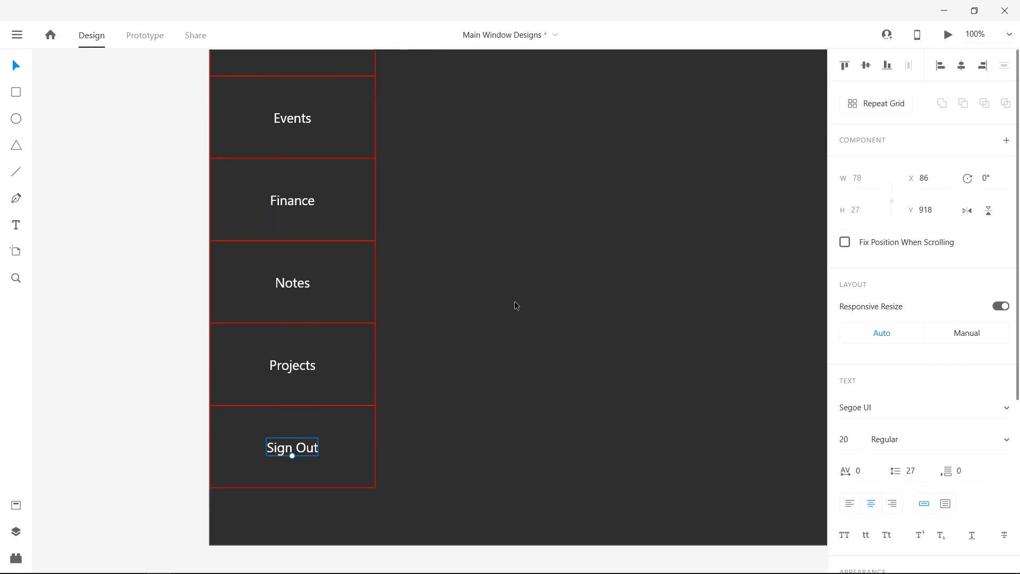
{"action": "scroll", "coordinate": [515, 301], "scroll_direction": "up", "scroll_amount": 9}
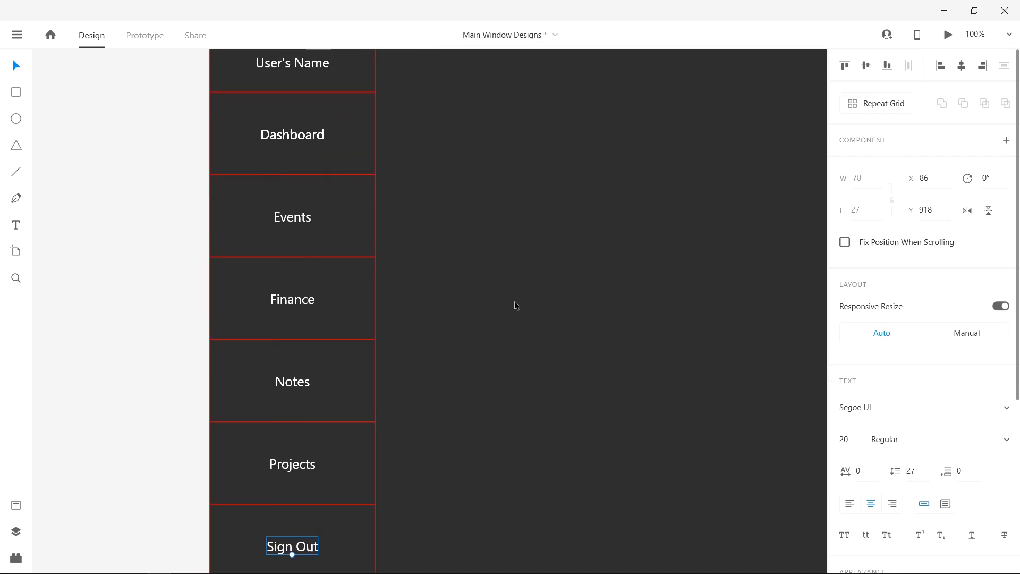
{"action": "scroll", "coordinate": [514, 301], "scroll_direction": "down", "scroll_amount": 6}
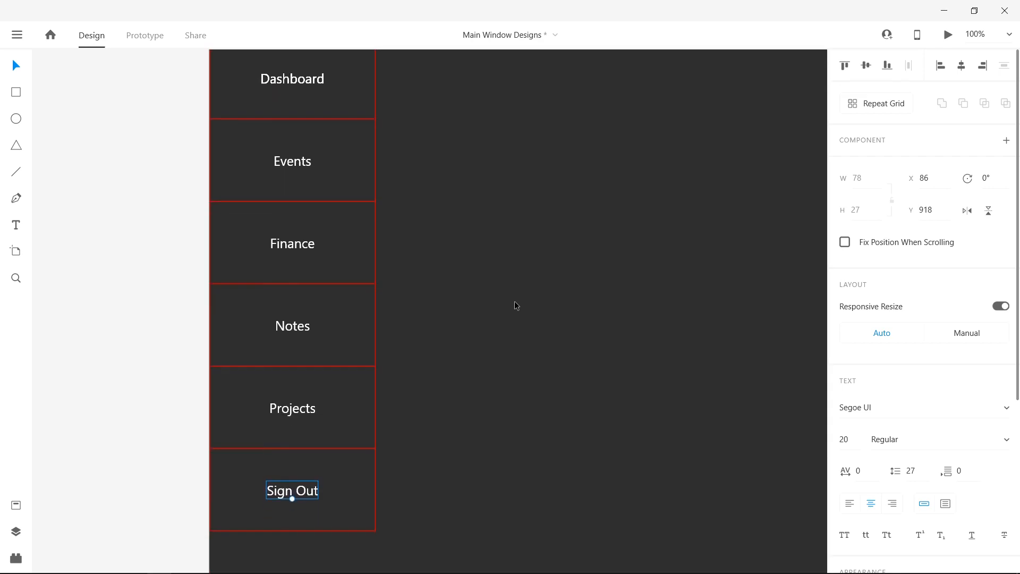
{"action": "left_click", "coordinate": [349, 486]}
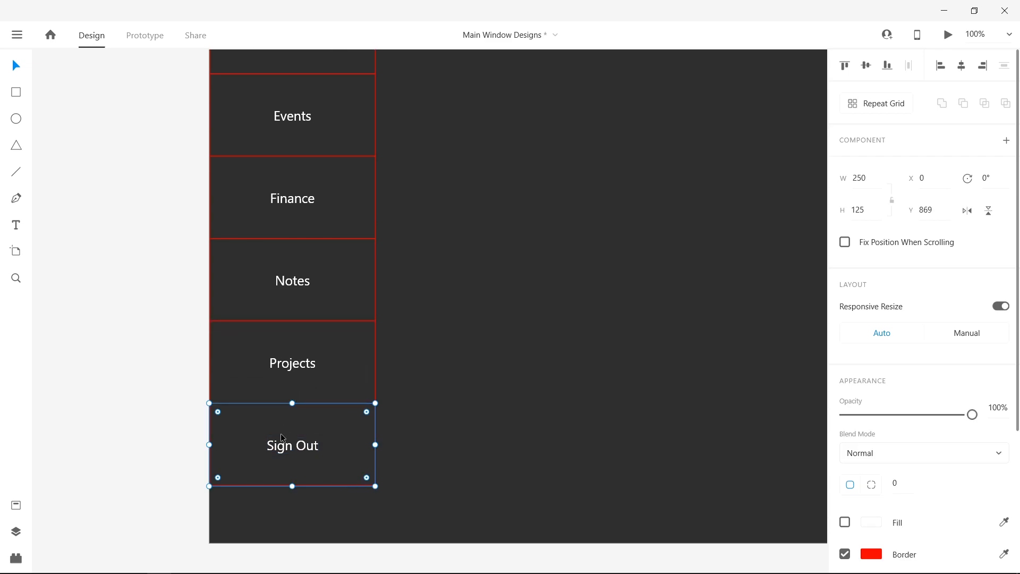
{"action": "left_click", "coordinate": [301, 451], "text": "shift"}
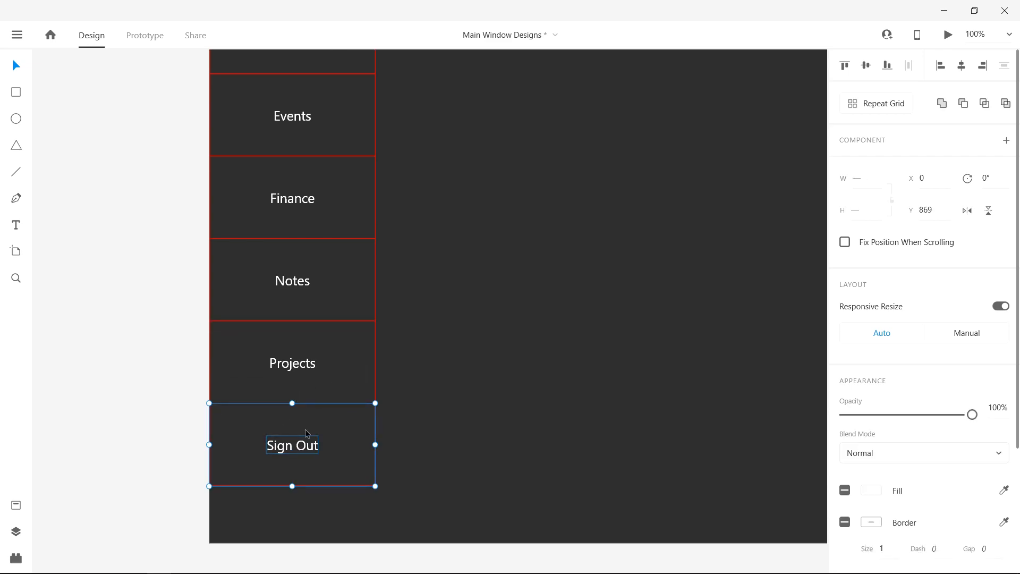
{"action": "left_click", "coordinate": [344, 454]}
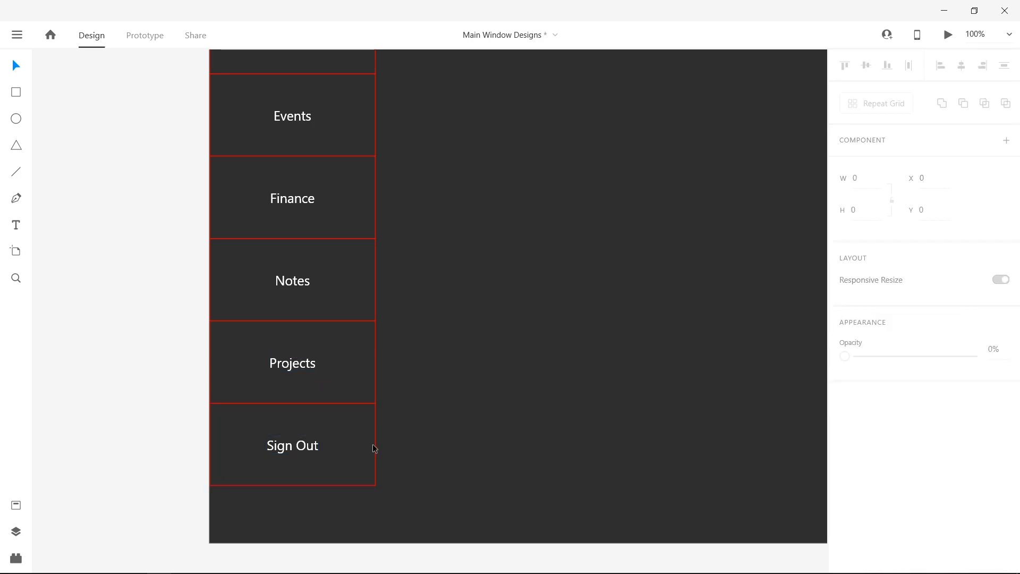
Select the six menu rectangles with their labels and try to resize them together, lowering their top edge to about Y 360.
{"action": "left_click", "coordinate": [376, 445]}
{"action": "left_click", "coordinate": [333, 448], "text": "shift"}
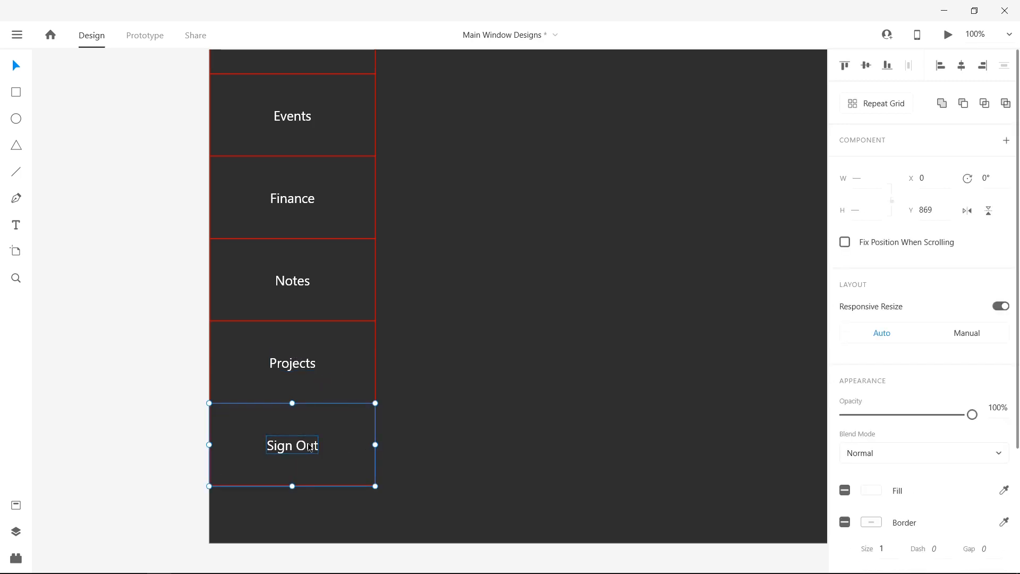
{"action": "left_click", "coordinate": [377, 362], "text": "shift"}
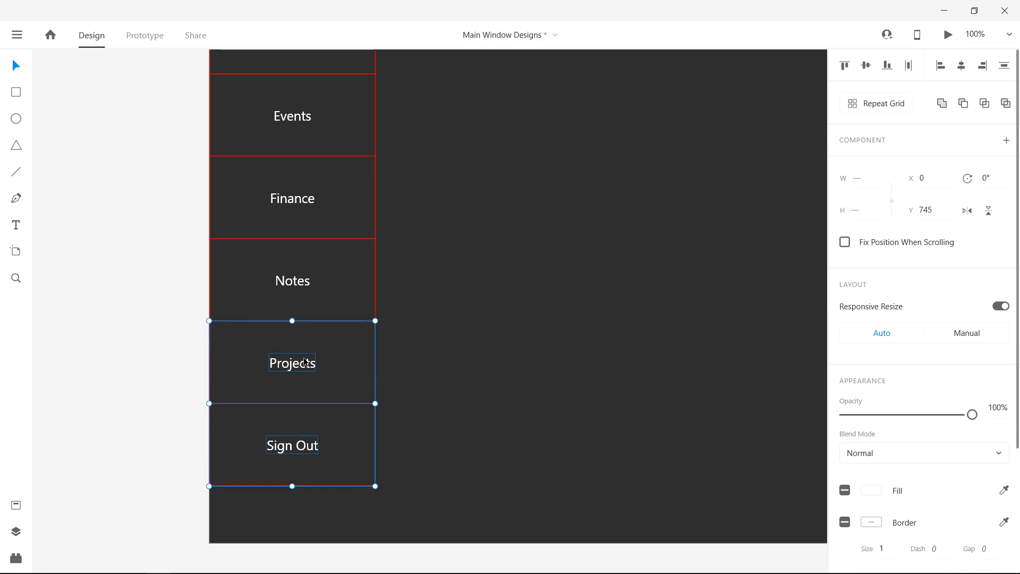
{"action": "left_click", "coordinate": [377, 289], "text": "shift"}
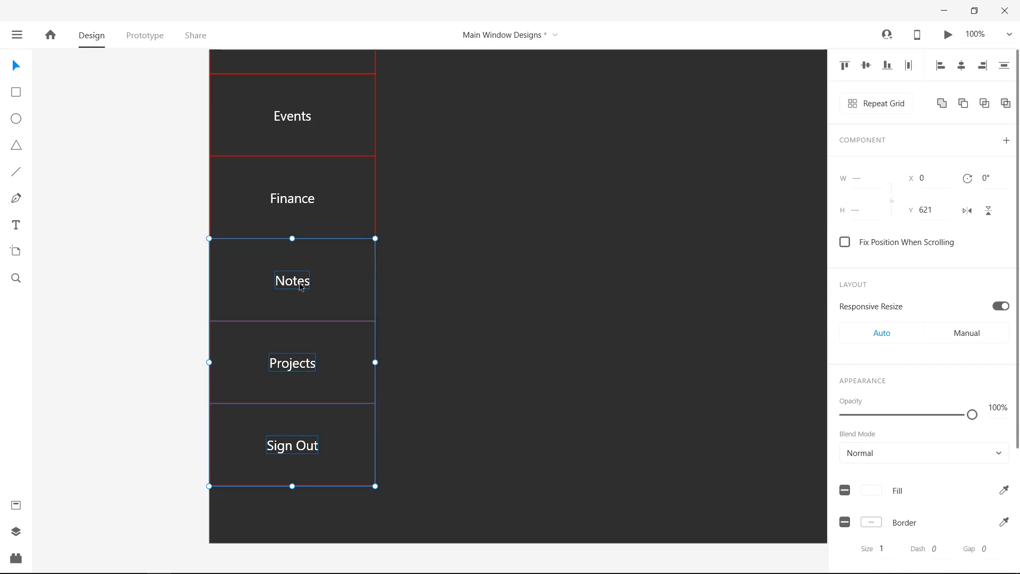
{"action": "left_click", "coordinate": [378, 219], "text": "shift"}
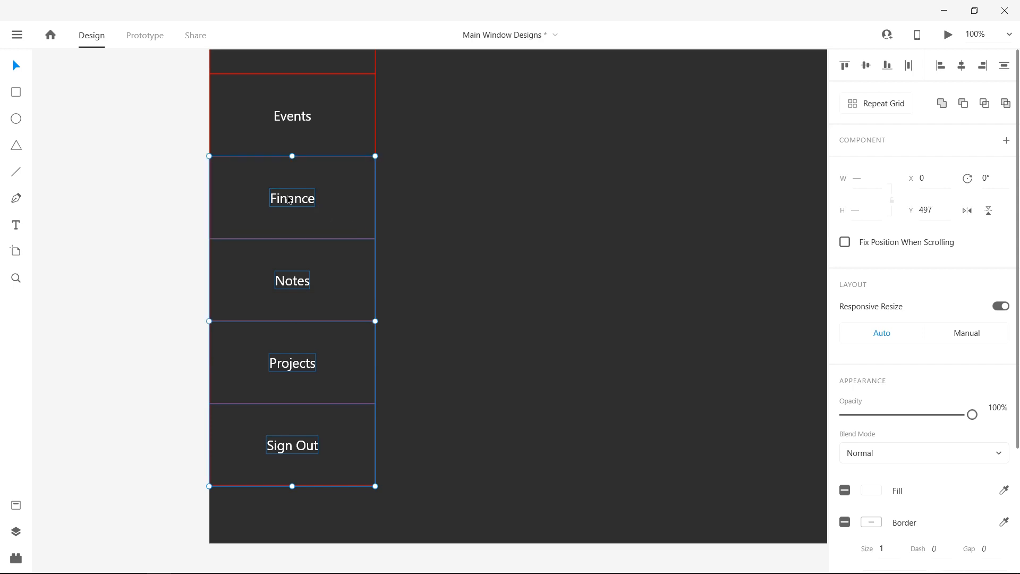
{"action": "left_click", "coordinate": [380, 138], "text": "shift"}
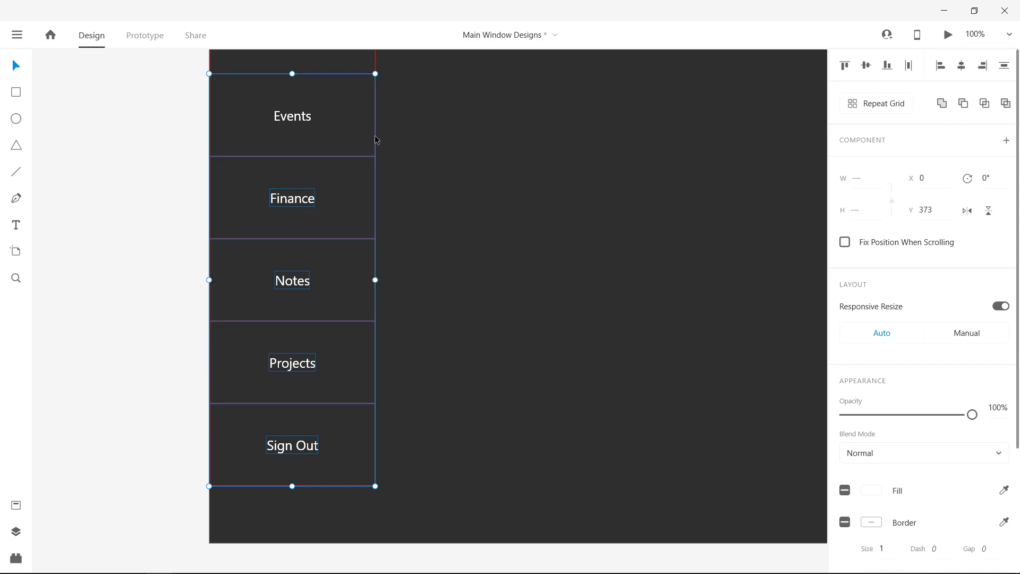
{"action": "scroll", "coordinate": [455, 164], "scroll_direction": "up", "scroll_amount": 5}
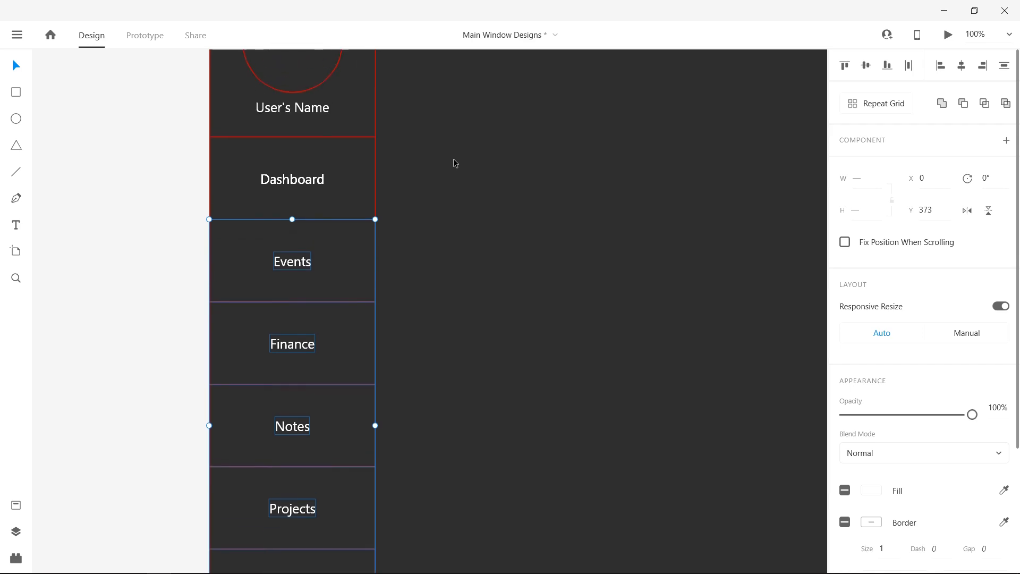
{"action": "left_click", "coordinate": [378, 214], "text": "shift"}
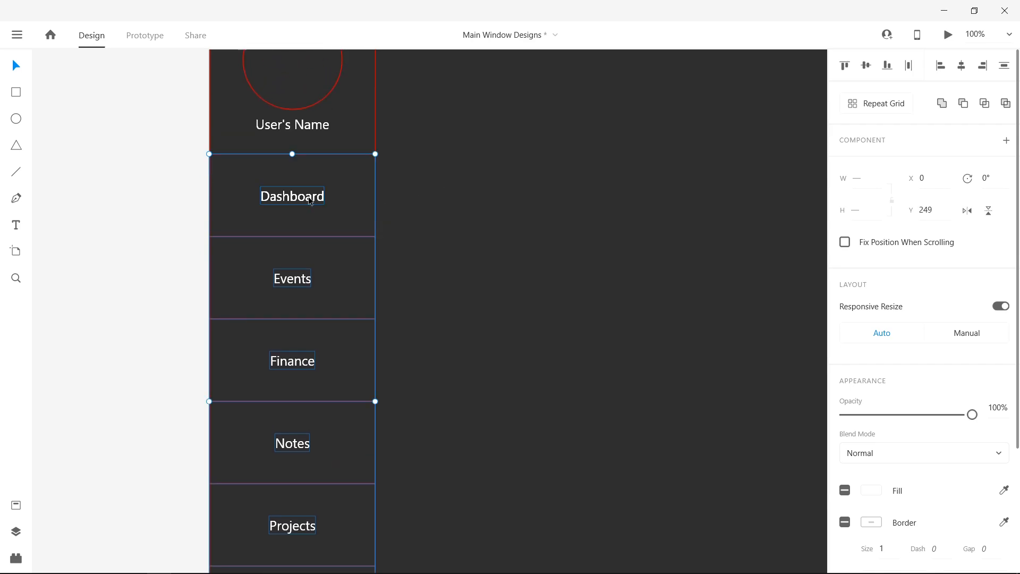
{"action": "scroll", "coordinate": [430, 372], "scroll_direction": "down", "scroll_amount": 4}
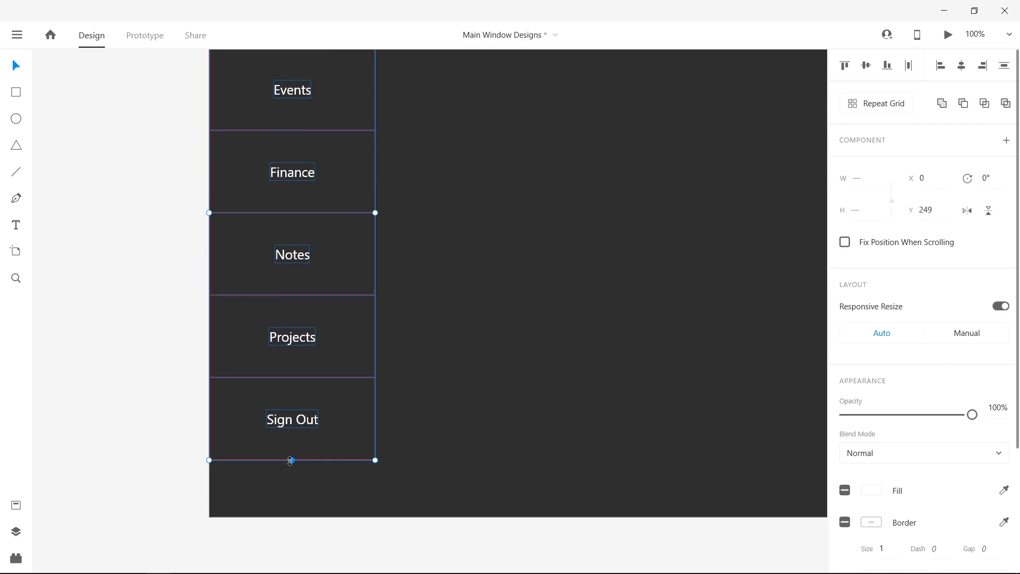
{"action": "mouse_move", "coordinate": [291, 461]}
{"action": "left_mouse_down"}
{"action": "mouse_move", "coordinate": [297, 392]}
{"action": "mouse_move", "coordinate": [304, 498]}
{"action": "mouse_move", "coordinate": [292, 460]}
{"action": "left_mouse_up"}
{"action": "scroll", "coordinate": [559, 226], "scroll_direction": "up", "scroll_amount": 4}
{"action": "scroll", "coordinate": [559, 227], "scroll_direction": "up", "scroll_amount": 3}
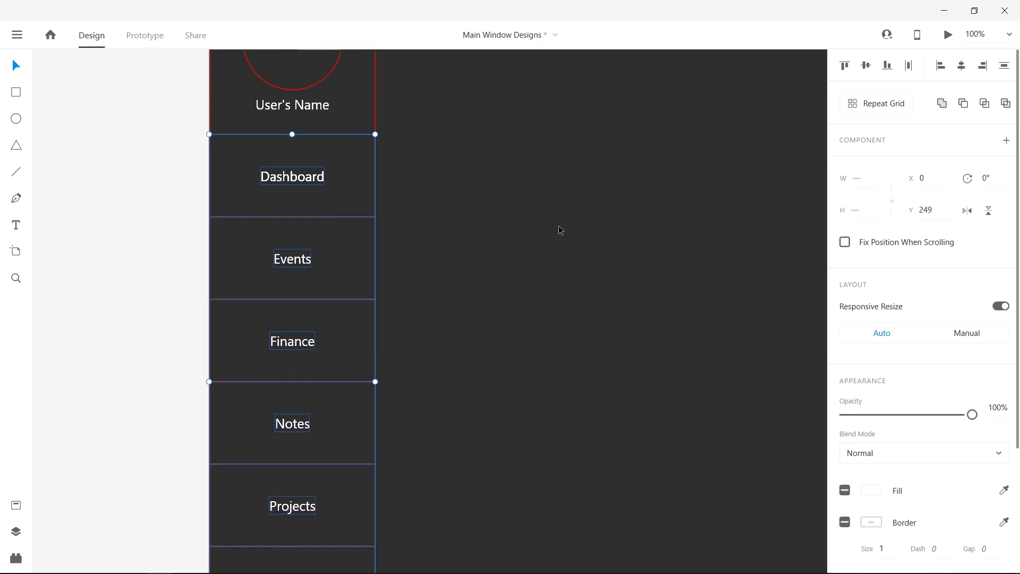
{"action": "left_click_drag", "start_coordinate": [292, 151], "coordinate": [296, 227]}
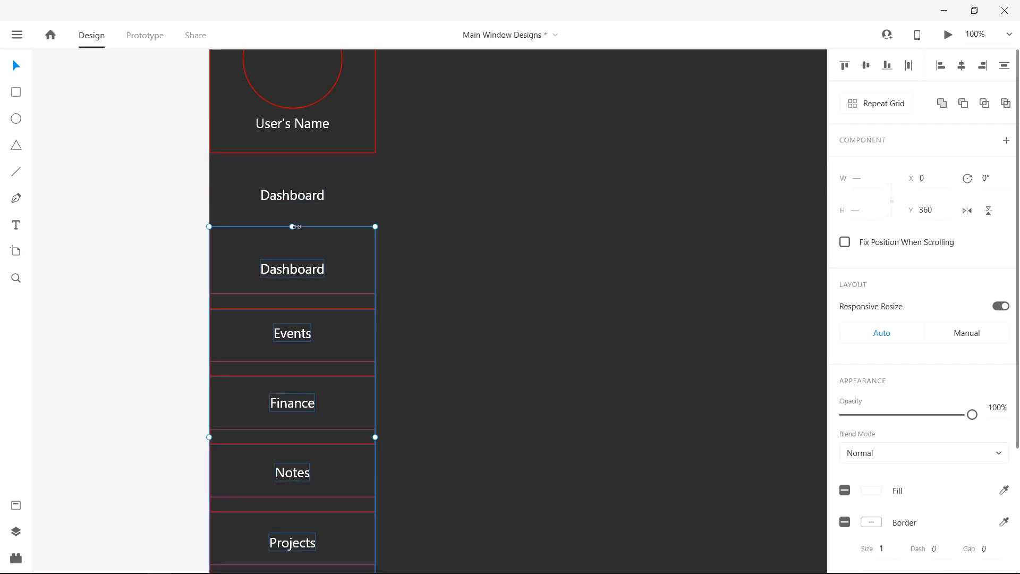
Delete the loose "Dashboard" label above the resized menu and move the first menu rectangle up to Y 249.
{"action": "left_click", "coordinate": [304, 199]}
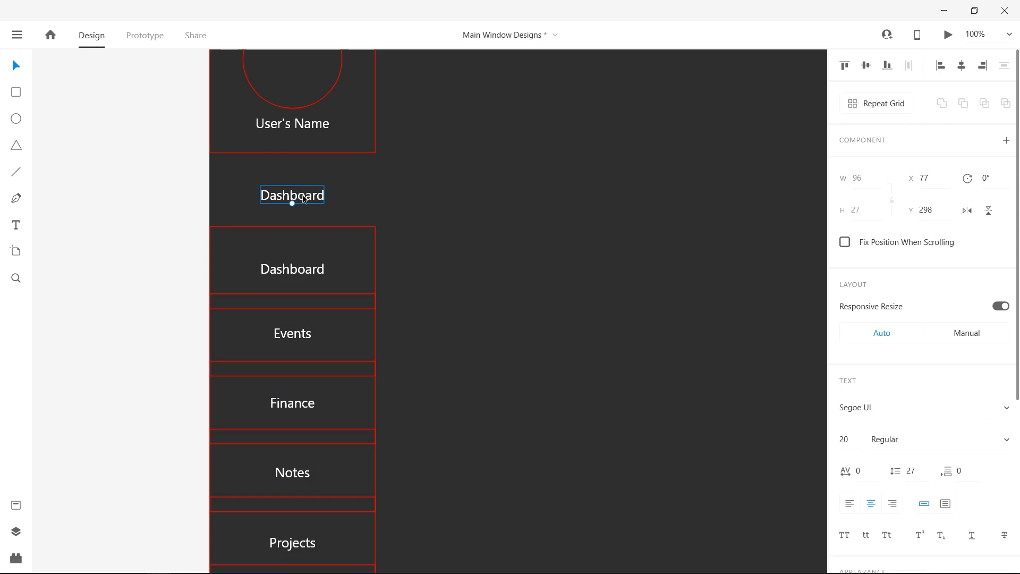
{"action": "key", "text": "Delete"}
{"action": "left_click_drag", "start_coordinate": [334, 233], "coordinate": [330, 188]}
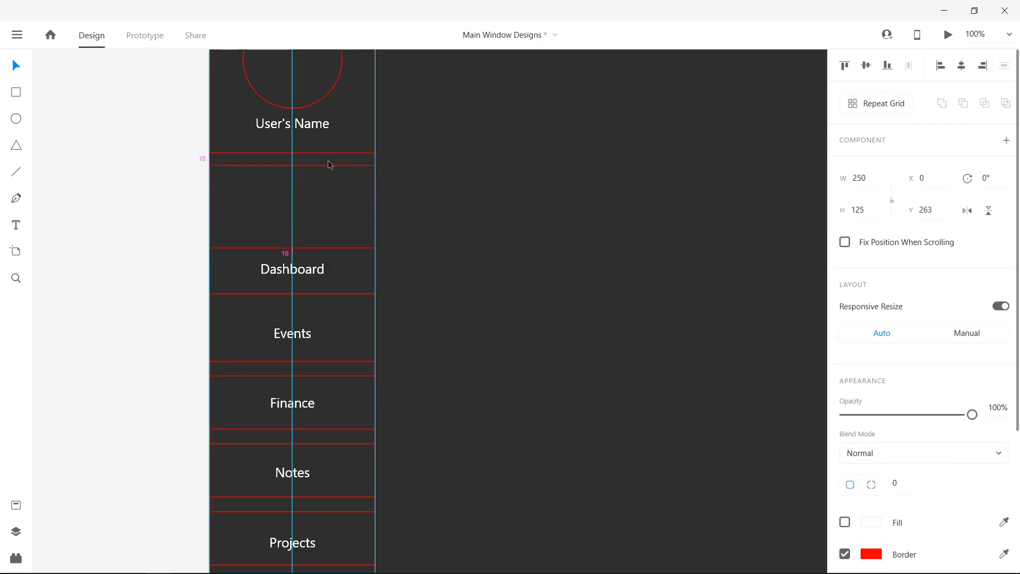
{"action": "left_click_drag", "start_coordinate": [329, 151], "coordinate": [329, 156]}
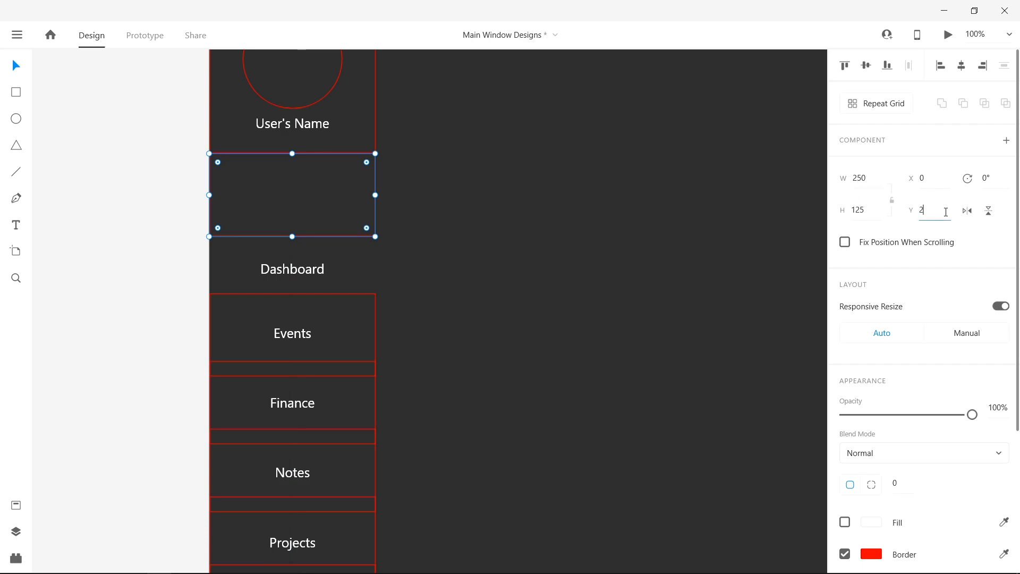
{"action": "key", "text": "Return"}
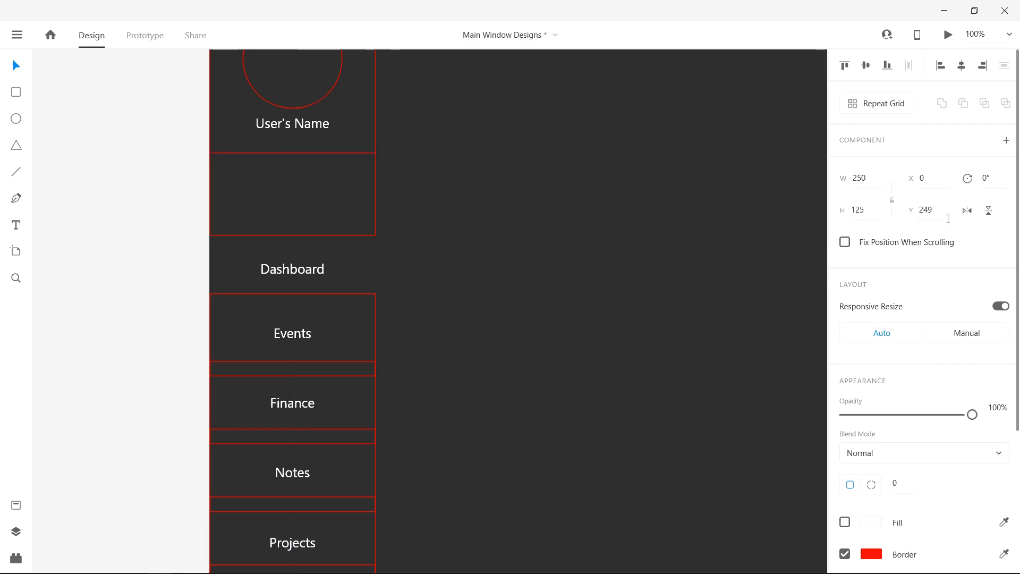
Undo the sidebar edits back through the menu resizing and the last label's text change.
{"action": "key", "text": "ctrl+z"}
{"action": "key", "text": "ctrl+z"}
{"action": "key", "text": "ctrl+z"}
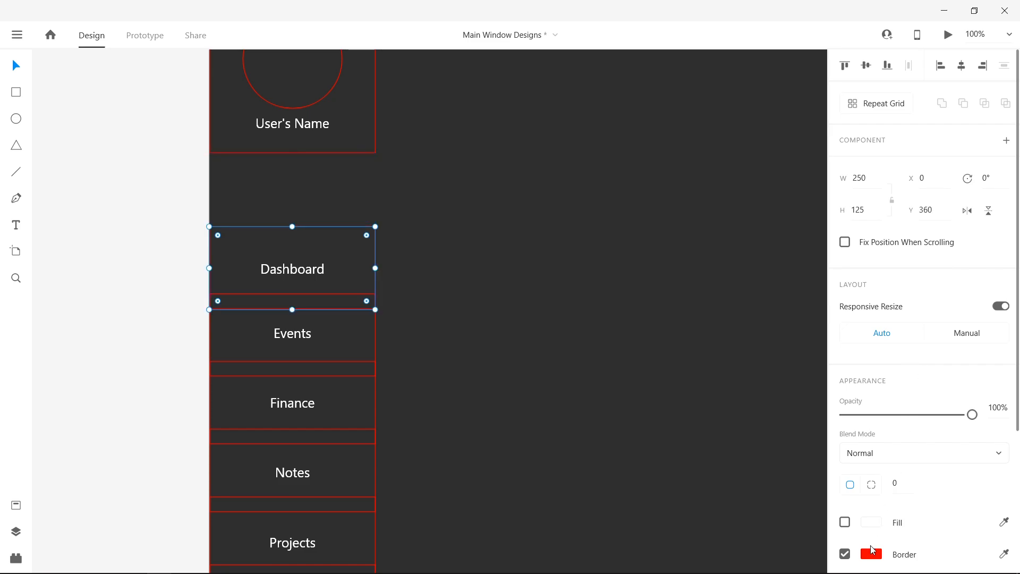
{"action": "key", "text": "ctrl+z"}
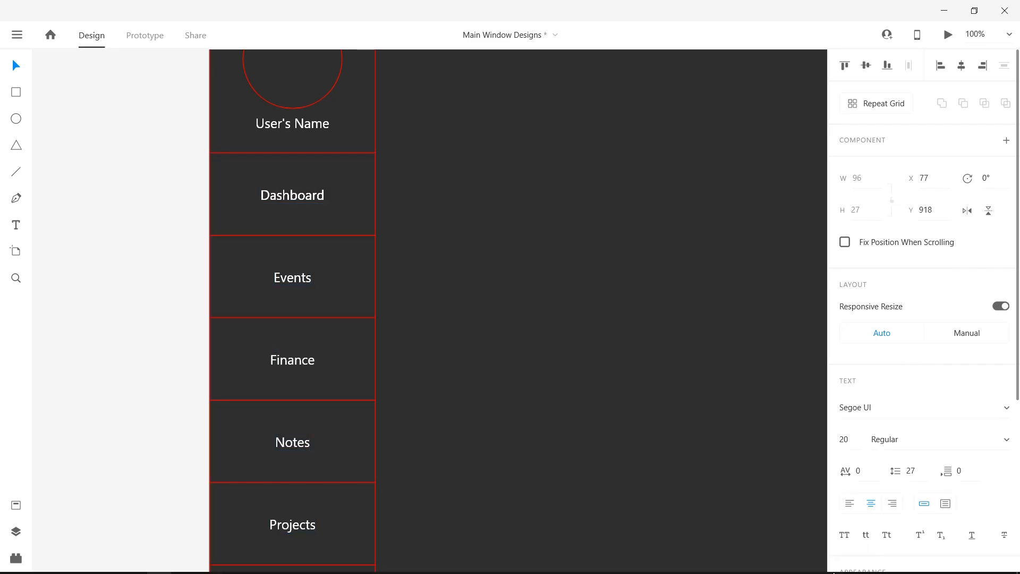
Replace the text in the last menu rectangle, below "Projects", with "Sign Out" and deselect it.
{"action": "scroll", "coordinate": [1011, 418], "scroll_direction": "down", "scroll_amount": 5}
{"action": "scroll", "coordinate": [696, 478], "scroll_direction": "down", "scroll_amount": 5}
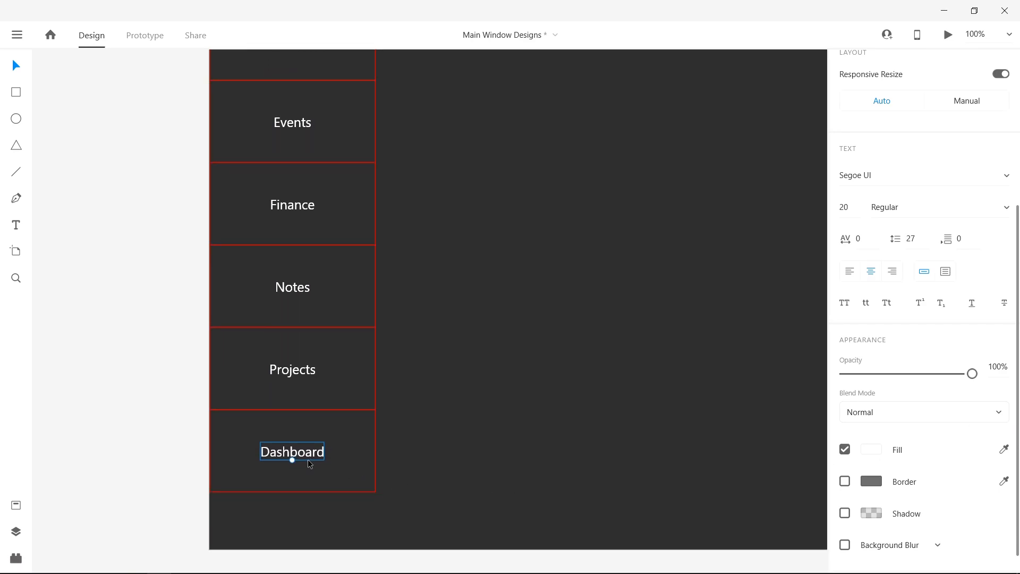
{"action": "double_click", "coordinate": [309, 459]}
{"action": "type", "text": "Sign"}
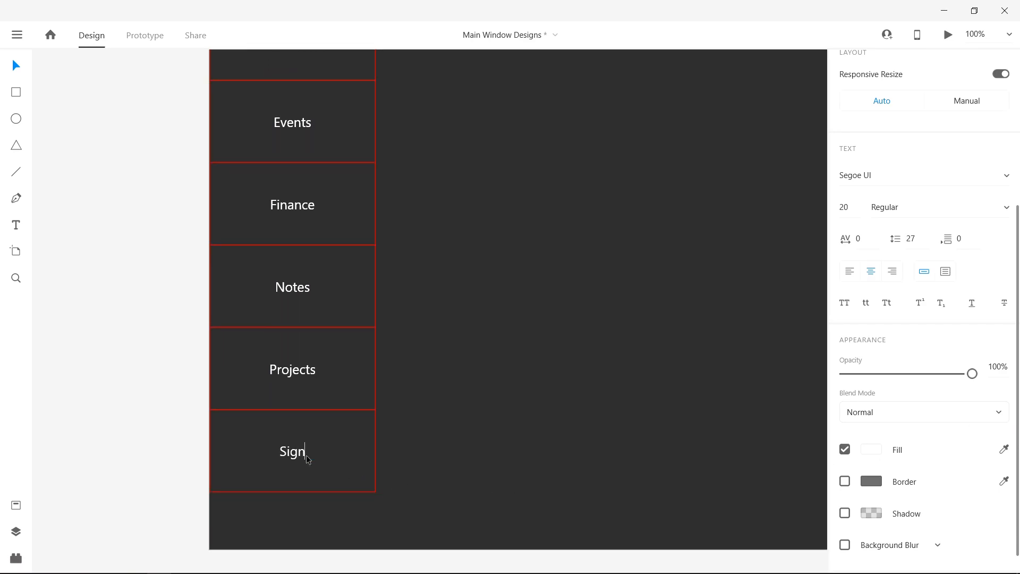
{"action": "type", "text": " Out"}
{"action": "key", "text": "Return"}
{"action": "key", "text": "BackSpace"}
{"action": "key", "text": "Escape"}
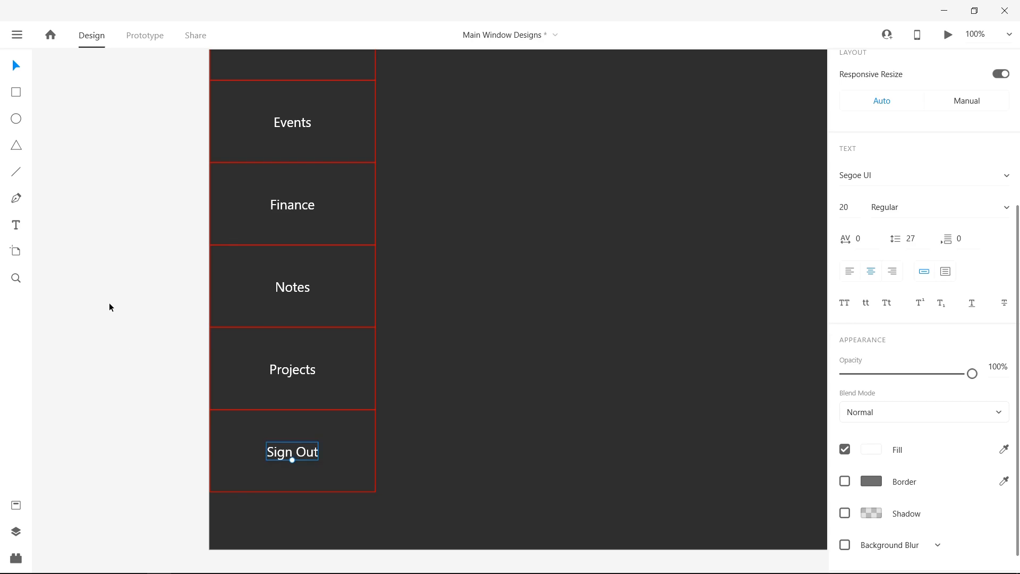
{"action": "left_click", "coordinate": [141, 331]}
{"action": "scroll", "coordinate": [141, 331], "scroll_direction": "right", "scroll_amount": 2}
{"action": "scroll", "coordinate": [142, 331], "scroll_direction": "down", "scroll_amount": 5}
{"action": "scroll", "coordinate": [142, 331], "scroll_direction": "up", "scroll_amount": 1}
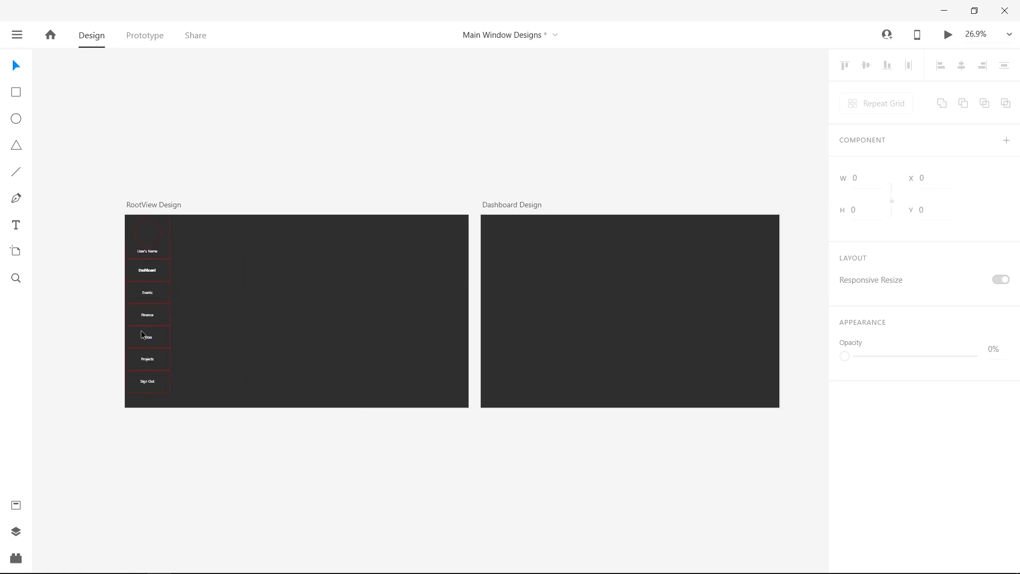
Place the Dashboard Design artboard over the root view beside its sidebar to compare their fit, and move it back out to X 291.
{"action": "scroll", "coordinate": [142, 330], "scroll_direction": "left", "scroll_amount": 3}
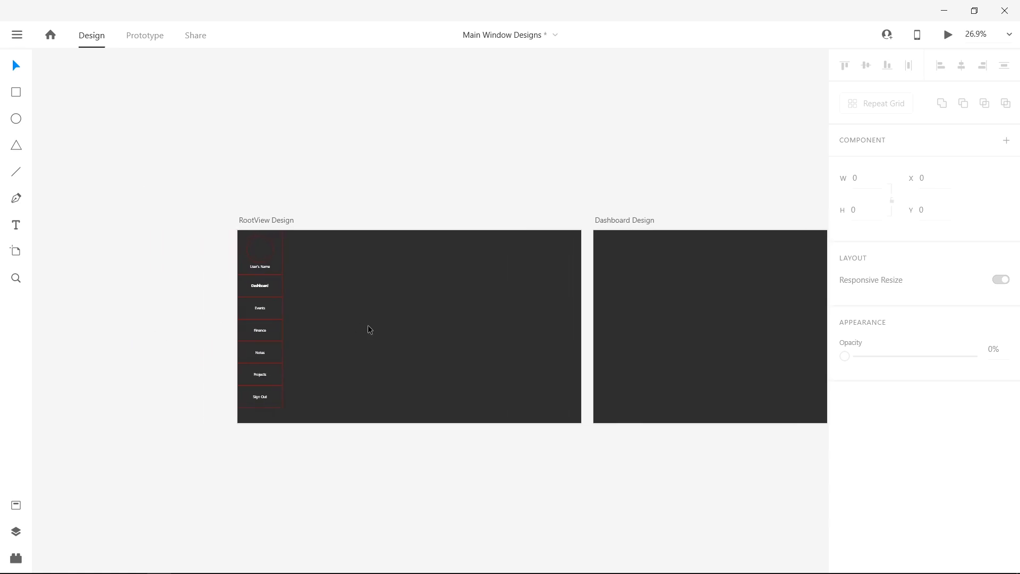
{"action": "scroll", "coordinate": [369, 330], "scroll_direction": "up", "scroll_amount": 3}
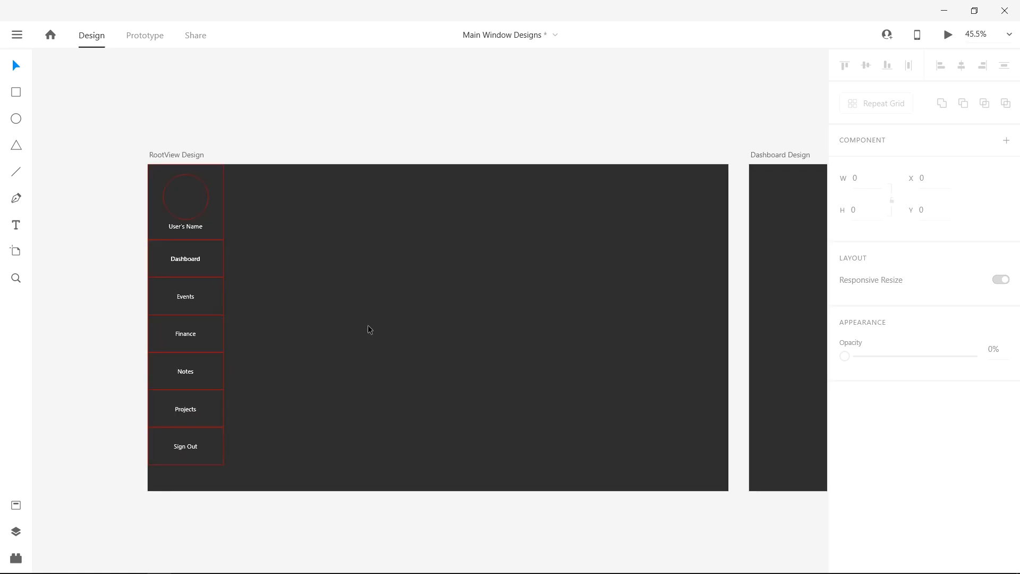
{"action": "scroll", "coordinate": [698, 308], "scroll_direction": "right", "scroll_amount": 3}
{"action": "left_click", "coordinate": [783, 292]}
{"action": "left_click_drag", "start_coordinate": [783, 292], "coordinate": [258, 291]}
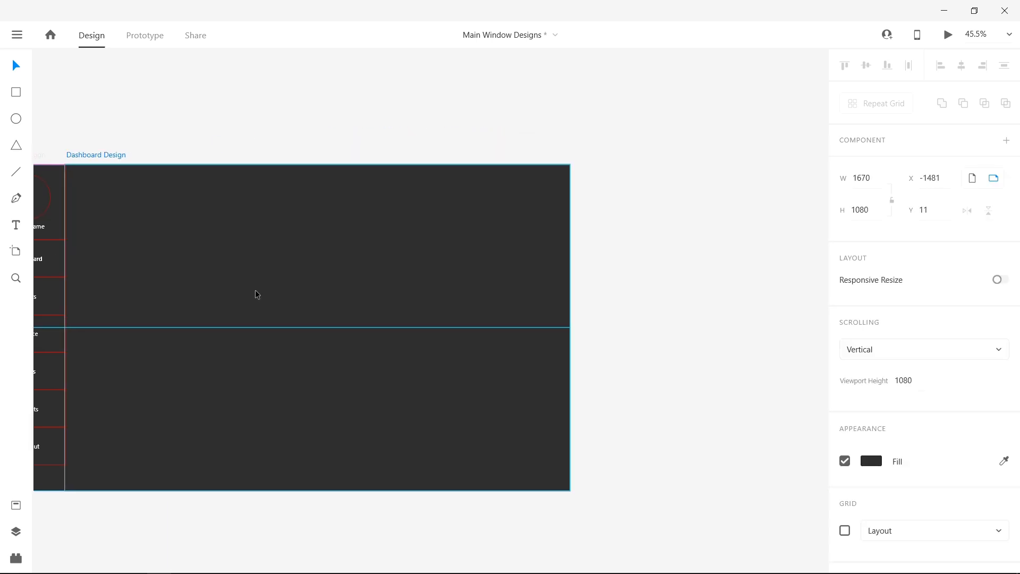
{"action": "left_click_drag", "start_coordinate": [257, 292], "coordinate": [795, 294]}
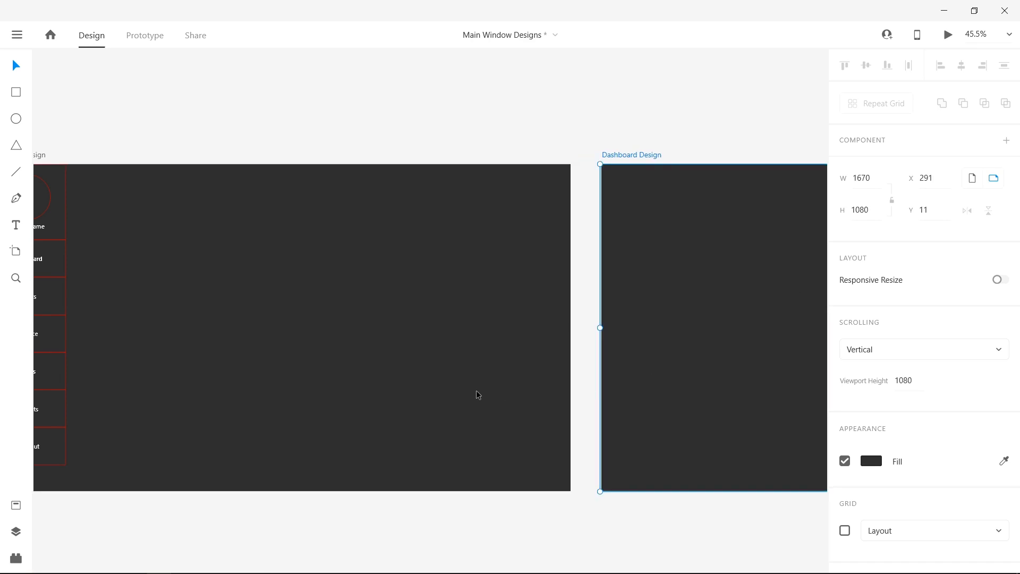
{"action": "scroll", "coordinate": [478, 394], "scroll_direction": "left", "scroll_amount": 5}
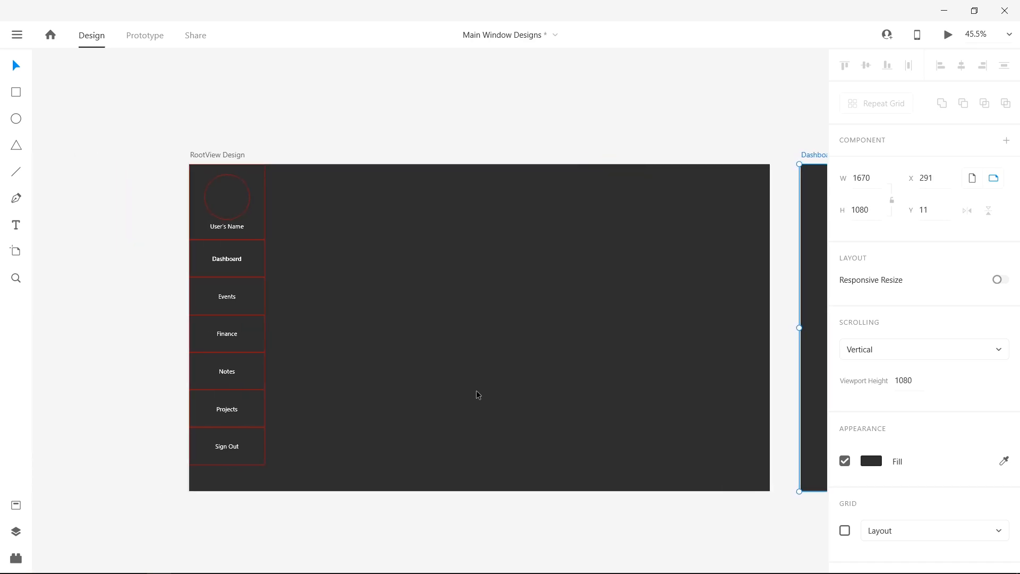
{"action": "scroll", "coordinate": [476, 390], "scroll_direction": "right", "scroll_amount": 6}
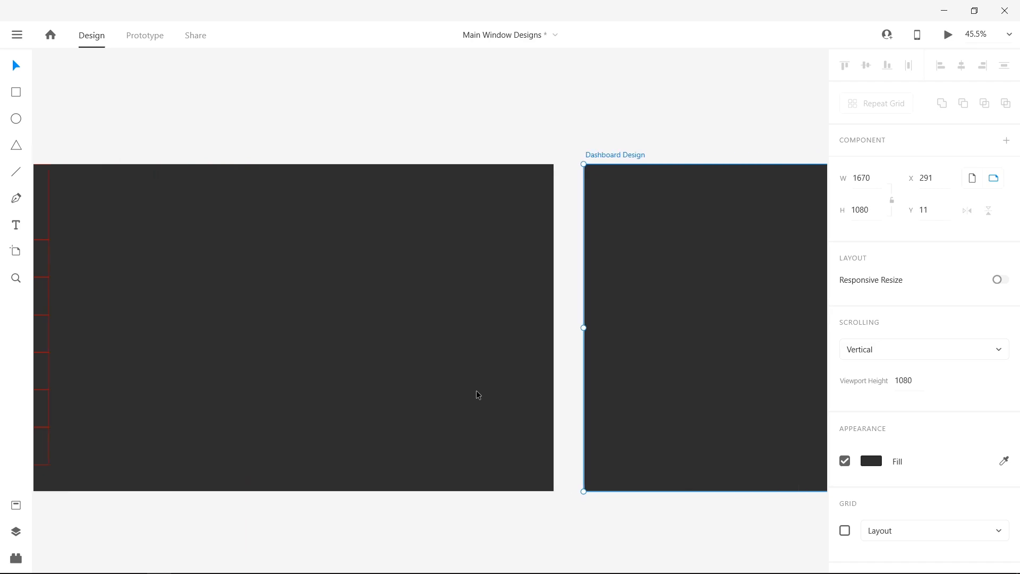
{"action": "scroll", "coordinate": [477, 395], "scroll_direction": "left", "scroll_amount": 6}
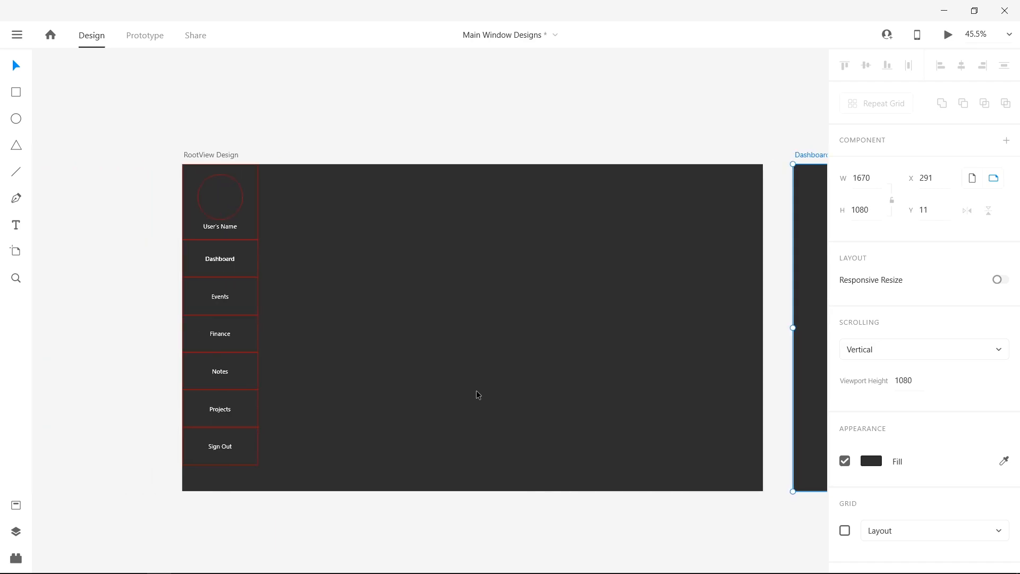
Move the "User's Name" label slightly down beneath the avatar circle, to Y 202.
{"action": "left_click", "coordinate": [237, 232]}
{"action": "left_click", "coordinate": [236, 231]}
{"action": "left_click_drag", "start_coordinate": [235, 229], "coordinate": [234, 232]}
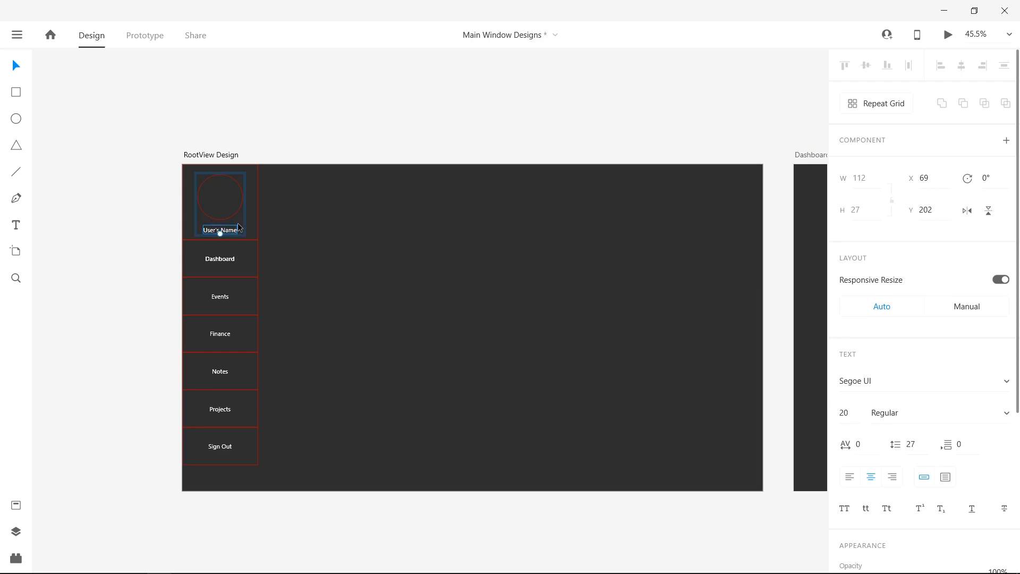
{"action": "left_click", "coordinate": [231, 215]}
{"action": "left_click", "coordinate": [232, 217]}
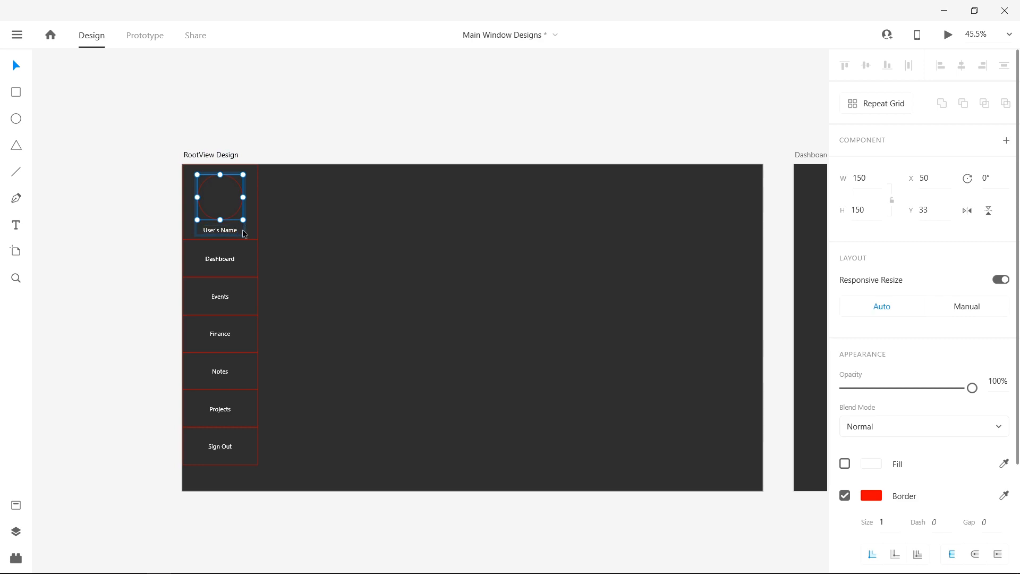
{"action": "key", "text": "Escape"}
Move the group of avatar circle and name label up to Y 27 within the user area and deselect it.
{"action": "left_click", "coordinate": [236, 230]}
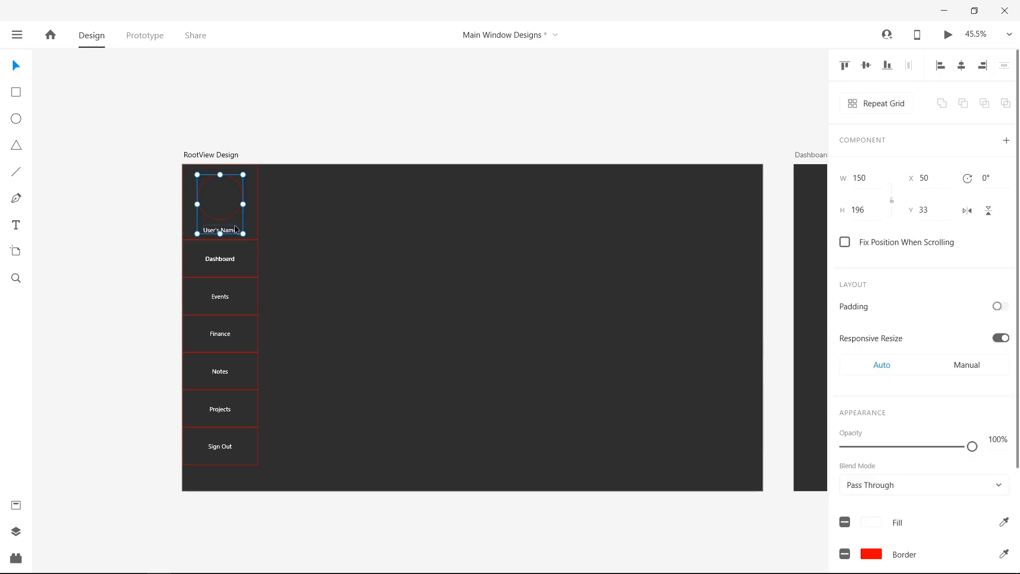
{"action": "key", "text": "Escape"}
{"action": "left_click", "coordinate": [242, 224]}
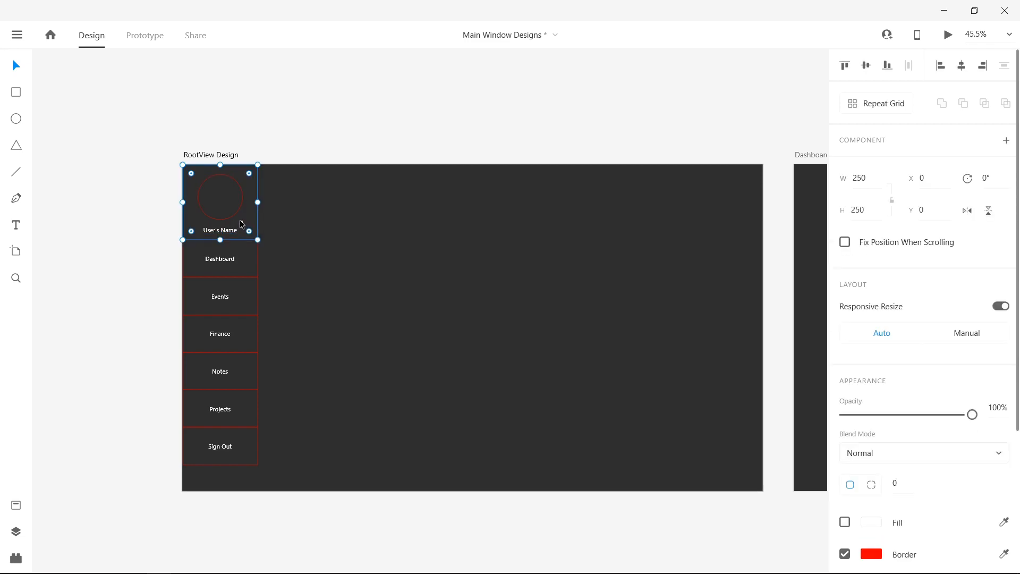
{"action": "key", "text": "Escape"}
{"action": "left_click", "coordinate": [227, 221]}
{"action": "left_click_drag", "start_coordinate": [227, 221], "coordinate": [227, 218]}
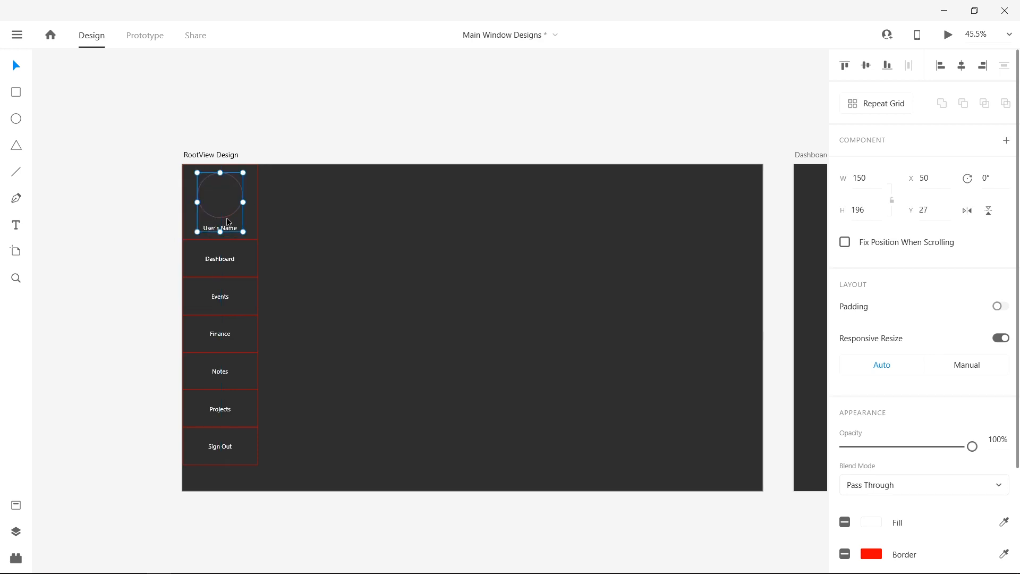
{"action": "key", "text": "Escape"}
{"action": "scroll", "coordinate": [380, 280], "scroll_direction": "right", "scroll_amount": 5}
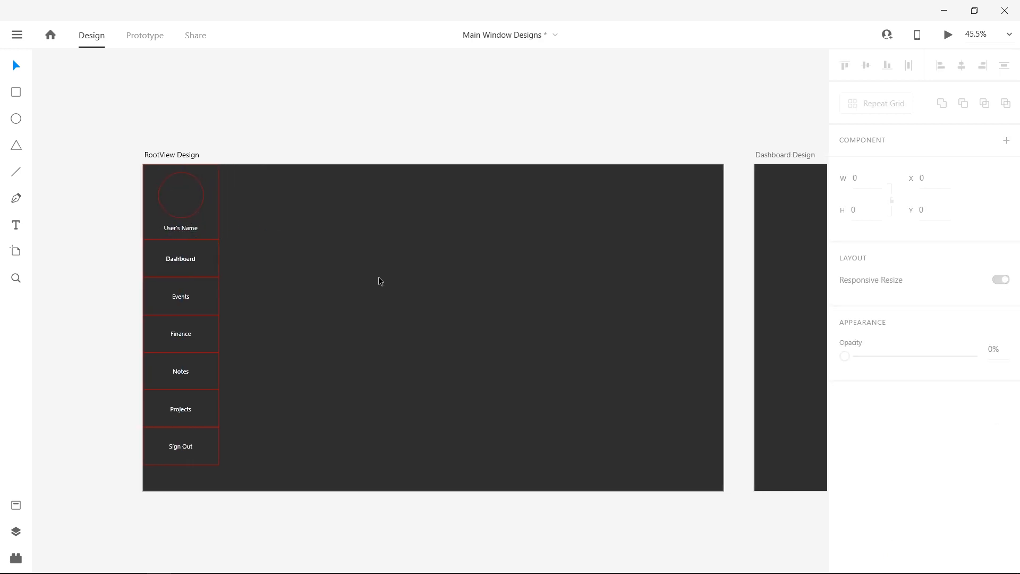
{"action": "scroll", "coordinate": [379, 280], "scroll_direction": "right", "scroll_amount": 20}
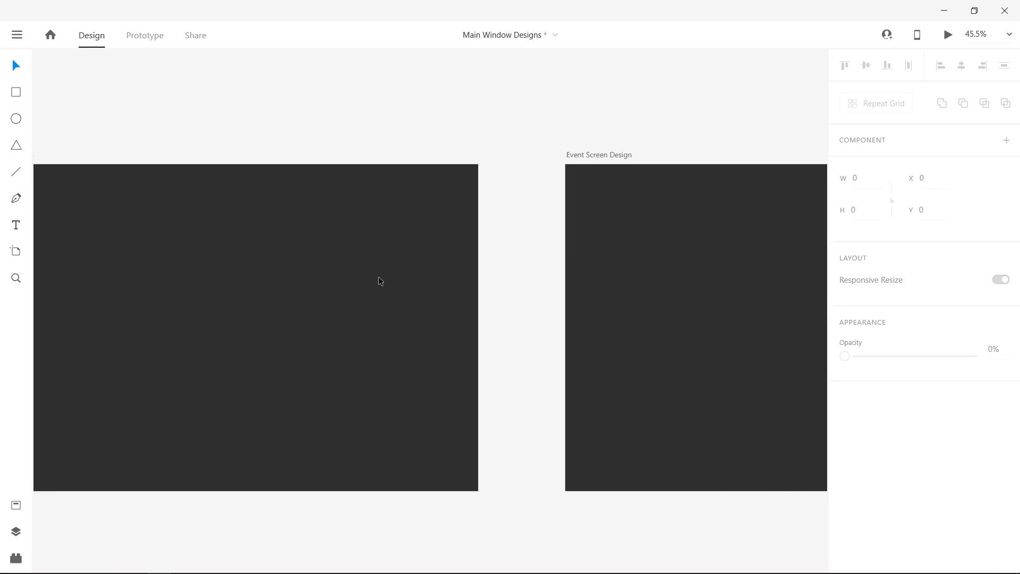
{"action": "scroll", "coordinate": [379, 280], "scroll_direction": "left", "scroll_amount": 20}
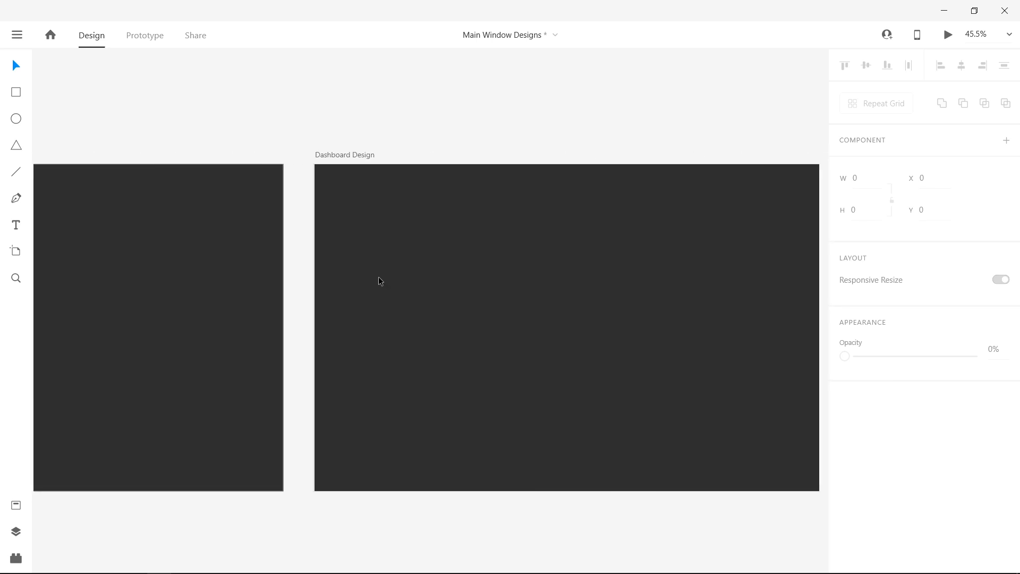
{"action": "scroll", "coordinate": [379, 280], "scroll_direction": "left", "scroll_amount": 4}
{"action": "scroll", "coordinate": [379, 280], "scroll_direction": "right", "scroll_amount": 17}
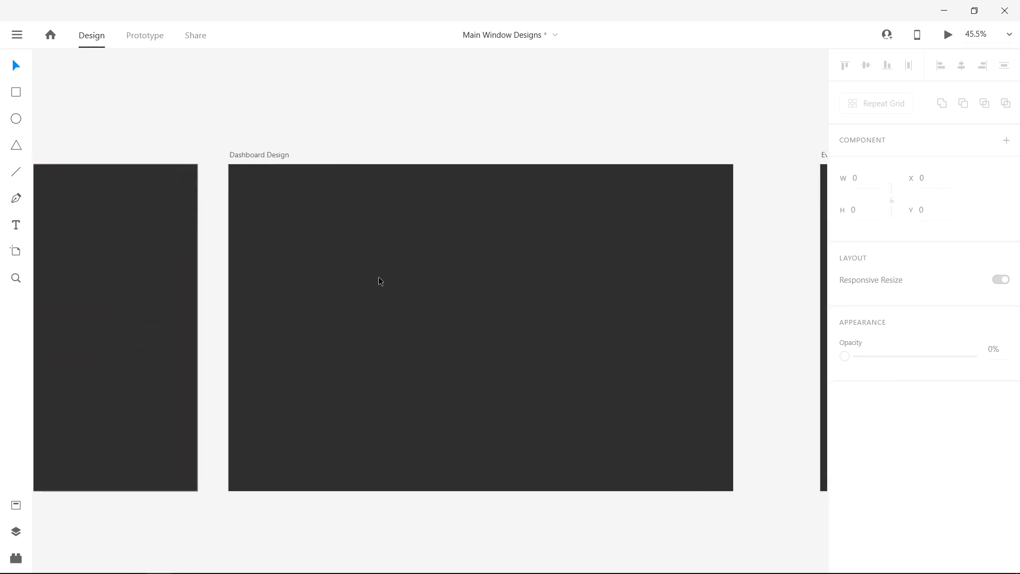
{"action": "scroll", "coordinate": [379, 280], "scroll_direction": "left", "scroll_amount": 1}
{"action": "scroll", "coordinate": [380, 280], "scroll_direction": "right", "scroll_amount": 3}
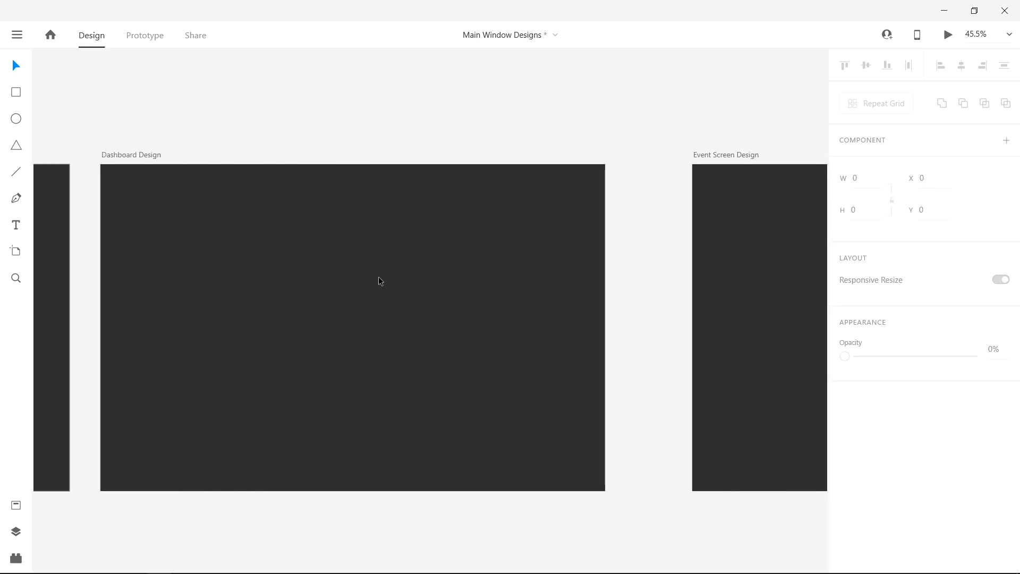
{"action": "scroll", "coordinate": [380, 281], "scroll_direction": "right", "scroll_amount": 5}
{"action": "scroll", "coordinate": [381, 281], "scroll_direction": "left", "scroll_amount": 10}
{"action": "scroll", "coordinate": [380, 281], "scroll_direction": "right", "scroll_amount": 2}
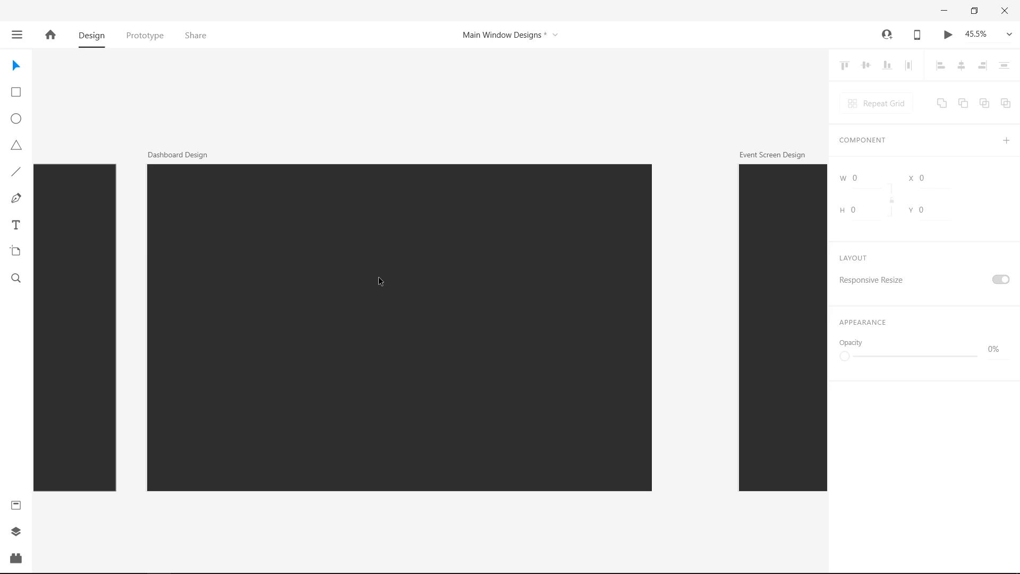
Add a vertical guide at the centre of the Dashboard Design artboard.
{"action": "scroll", "coordinate": [238, 404], "scroll_direction": "left", "scroll_amount": 2}
{"action": "left_click_drag", "start_coordinate": [180, 258], "coordinate": [434, 259]}
{"action": "scroll", "coordinate": [432, 257], "scroll_direction": "up", "scroll_amount": 5}
{"action": "scroll", "coordinate": [468, 286], "scroll_direction": "down", "scroll_amount": 7}
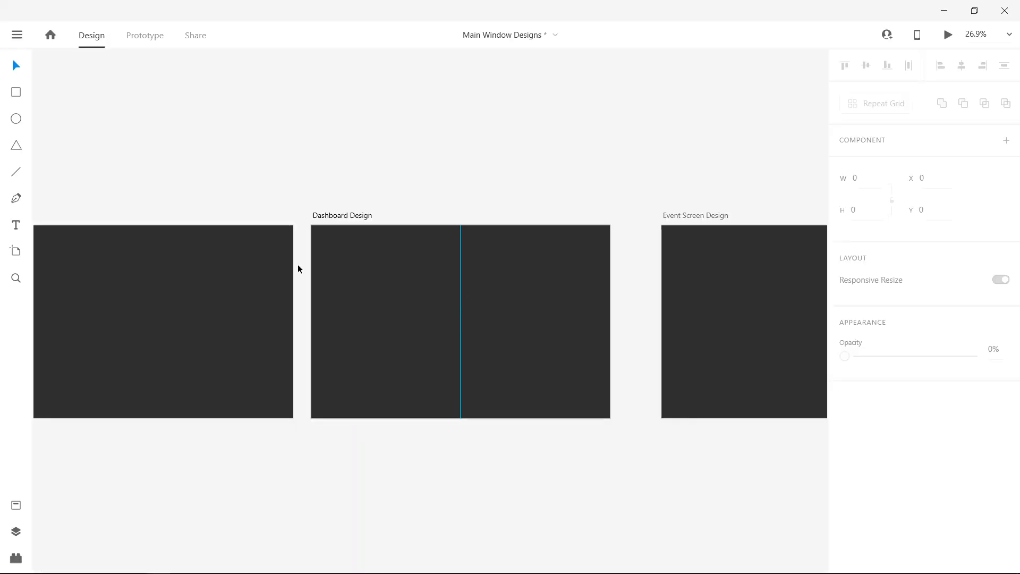
Add margin guides about 50 px inside the edges of the Dashboard Design artboard.
{"action": "left_click_drag", "start_coordinate": [311, 265], "coordinate": [272, 288]}
{"action": "left_click", "coordinate": [301, 279]}
{"action": "scroll", "coordinate": [337, 282], "scroll_direction": "up", "scroll_amount": 5}
{"action": "left_click_drag", "start_coordinate": [420, 71], "coordinate": [302, 402]}
{"action": "scroll", "coordinate": [395, 245], "scroll_direction": "up", "scroll_amount": 2}
{"action": "scroll", "coordinate": [396, 244], "scroll_direction": "up", "scroll_amount": 5}
{"action": "left_click_drag", "start_coordinate": [238, 270], "coordinate": [617, 298]}
{"action": "scroll", "coordinate": [438, 290], "scroll_direction": "left", "scroll_amount": 5}
{"action": "scroll", "coordinate": [438, 290], "scroll_direction": "down", "scroll_amount": 4}
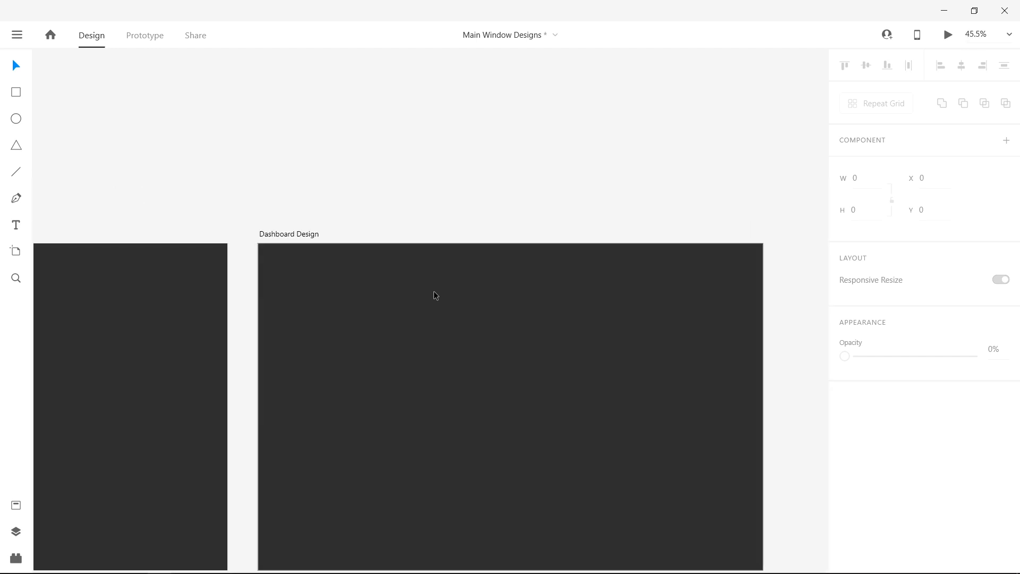
Add horizontal guides at about Y 300 and Y 780 on the Dashboard Design artboard.
{"action": "left_click_drag", "start_coordinate": [356, 242], "coordinate": [522, 333]}
{"action": "left_click_drag", "start_coordinate": [413, 242], "coordinate": [435, 480]}
{"action": "scroll", "coordinate": [563, 334], "scroll_direction": "up", "scroll_amount": 2}
{"action": "left_click_drag", "start_coordinate": [559, 333], "coordinate": [560, 334]}
{"action": "scroll", "coordinate": [550, 421], "scroll_direction": "down", "scroll_amount": 2}
{"action": "scroll", "coordinate": [550, 420], "scroll_direction": "down", "scroll_amount": 3}
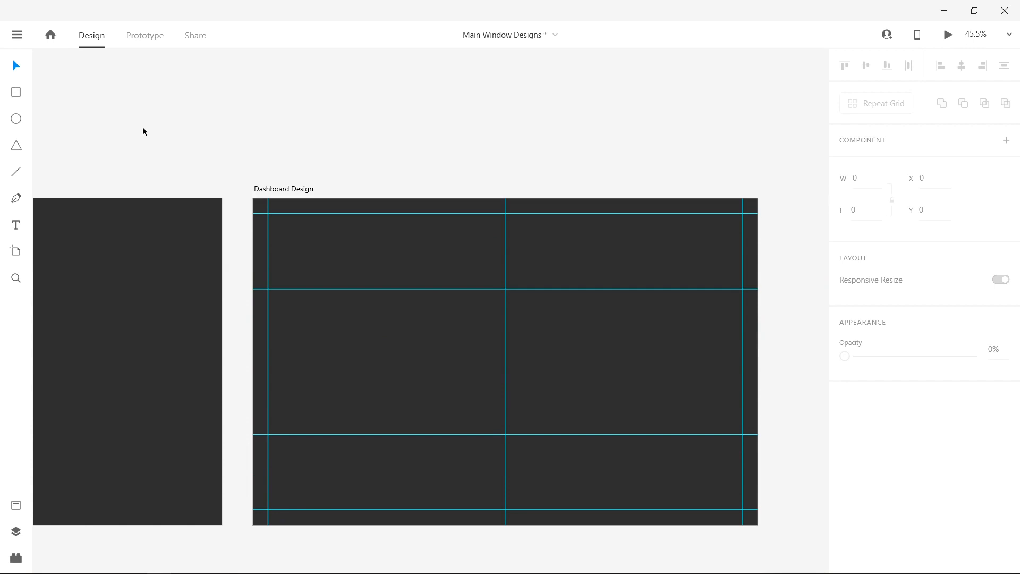
Add a vertical guide just left of the dashboard's centre guide and a horizontal guide at about Y 275, just above the Y 300 one.
{"action": "left_click_drag", "start_coordinate": [252, 263], "coordinate": [498, 296]}
{"action": "left_click_drag", "start_coordinate": [333, 199], "coordinate": [439, 281]}
{"action": "scroll", "coordinate": [443, 281], "scroll_direction": "up", "scroll_amount": 3}
{"action": "scroll", "coordinate": [444, 352], "scroll_direction": "down", "scroll_amount": 3}
{"action": "key", "text": "r"}
{"action": "left_click_drag", "start_coordinate": [506, 218], "coordinate": [742, 287]}
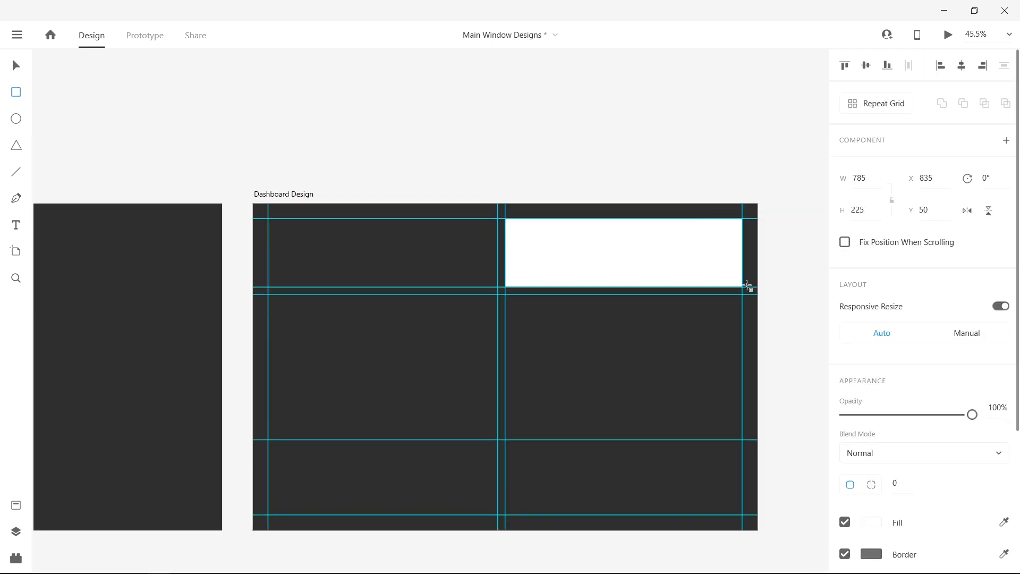
{"action": "key", "text": "Delete"}
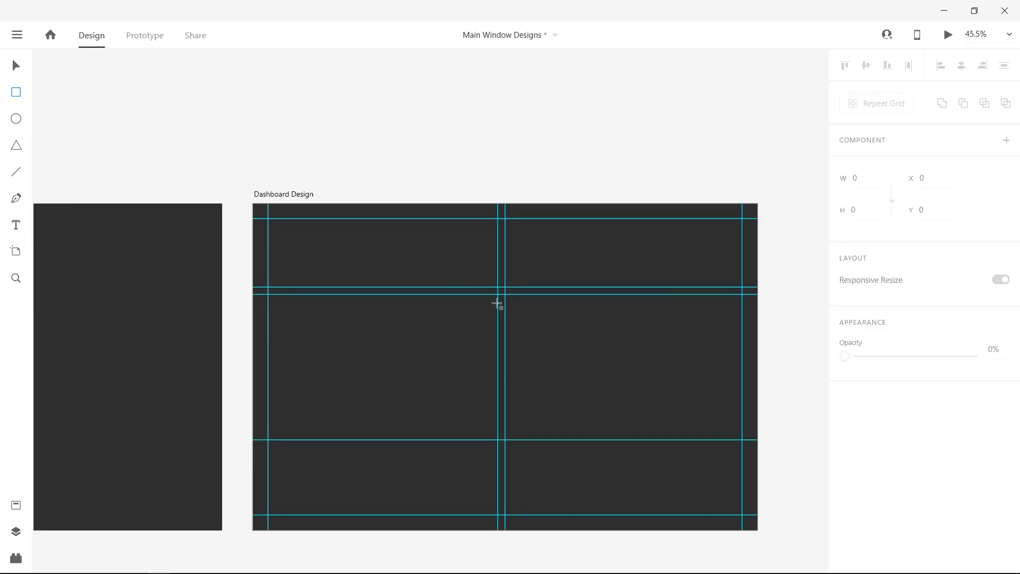
Add a horizontal guide just above the dashboard's bottom margin guide and a vertical guide just right of its centre guide.
{"action": "key", "text": "v"}
{"action": "left_click_drag", "start_coordinate": [401, 202], "coordinate": [446, 506]}
{"action": "left_click_drag", "start_coordinate": [251, 332], "coordinate": [530, 370]}
{"action": "scroll", "coordinate": [511, 366], "scroll_direction": "up", "scroll_amount": 2}
{"action": "scroll", "coordinate": [514, 366], "scroll_direction": "up", "scroll_amount": 2}
{"action": "scroll", "coordinate": [591, 401], "scroll_direction": "down", "scroll_amount": 3}
{"action": "scroll", "coordinate": [584, 406], "scroll_direction": "down", "scroll_amount": 1}
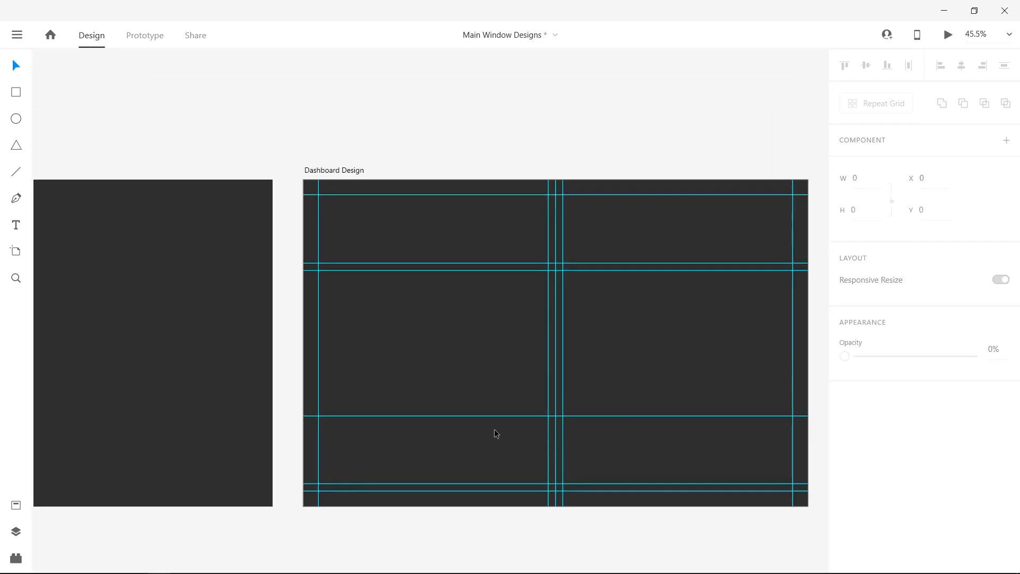
Draw two wide panel rectangles between the dashboard's guides, one in the lower-right corner and one in the upper-left corner.
{"action": "mouse_move", "coordinate": [563, 416]}
{"action": "left_mouse_down"}
{"action": "mouse_move", "coordinate": [802, 476]}
{"action": "mouse_move", "coordinate": [793, 484]}
{"action": "left_mouse_up"}
{"action": "left_click_drag", "start_coordinate": [318, 195], "coordinate": [547, 258]}
{"action": "key", "text": "v"}
{"action": "left_click", "coordinate": [622, 450]}
{"action": "left_click", "coordinate": [468, 241]}
{"action": "left_click", "coordinate": [619, 448]}
Move the horizontal guide above the dashboard's bottom margin up to about Y 730 and the Y 275 guide down to about Y 325.
{"action": "left_click_drag", "start_coordinate": [401, 484], "coordinate": [404, 399]}
{"action": "scroll", "coordinate": [413, 401], "scroll_direction": "up", "scroll_amount": 2}
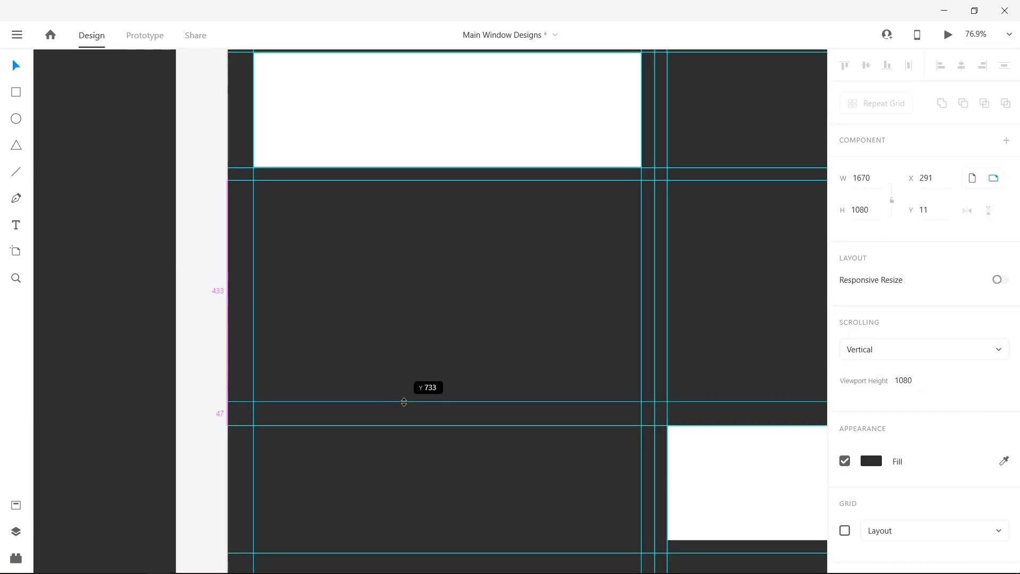
{"action": "scroll", "coordinate": [444, 294], "scroll_direction": "down", "scroll_amount": 2}
{"action": "mouse_move", "coordinate": [592, 218]}
{"action": "left_mouse_down"}
{"action": "mouse_move", "coordinate": [592, 242]}
{"action": "mouse_move", "coordinate": [593, 233]}
{"action": "left_mouse_up"}
Draw tall panels in the dashboard's lower-left and upper-right areas, and move the small lower-right panel down onto the bottom margin guide.
{"action": "left_click_drag", "start_coordinate": [332, 234], "coordinate": [561, 446]}
{"action": "mouse_move", "coordinate": [578, 150]}
{"action": "left_mouse_down"}
{"action": "mouse_move", "coordinate": [700, 289]}
{"action": "mouse_move", "coordinate": [806, 364]}
{"action": "left_mouse_up"}
{"action": "key", "text": "v"}
{"action": "left_click_drag", "start_coordinate": [708, 413], "coordinate": [708, 423]}
Hide all guides on the artboards.
{"action": "right_click", "coordinate": [725, 382]}
{"action": "mouse_move", "coordinate": [754, 467]}
{"action": "left_click", "coordinate": [654, 542]}
Select the four dashboard panels and give them a dark grey fill and a red border.
{"action": "left_click", "coordinate": [463, 199]}
{"action": "left_click", "coordinate": [457, 298]}
{"action": "left_click", "coordinate": [664, 292]}
{"action": "left_click", "coordinate": [672, 403], "text": "shift"}
{"action": "left_click", "coordinate": [478, 340], "text": "shift"}
{"action": "left_click", "coordinate": [458, 192], "text": "shift"}
{"action": "left_click", "coordinate": [869, 524]}
{"action": "left_click_drag", "start_coordinate": [754, 436], "coordinate": [663, 471]}
{"action": "left_click", "coordinate": [865, 556]}
{"action": "left_click_drag", "start_coordinate": [779, 427], "coordinate": [842, 419]}
{"action": "left_click", "coordinate": [562, 224]}
Draw a full-width header rectangle along the top of the Event Screen Design artboard and set its height to 250.
{"action": "scroll", "coordinate": [569, 320], "scroll_direction": "right", "scroll_amount": 12}
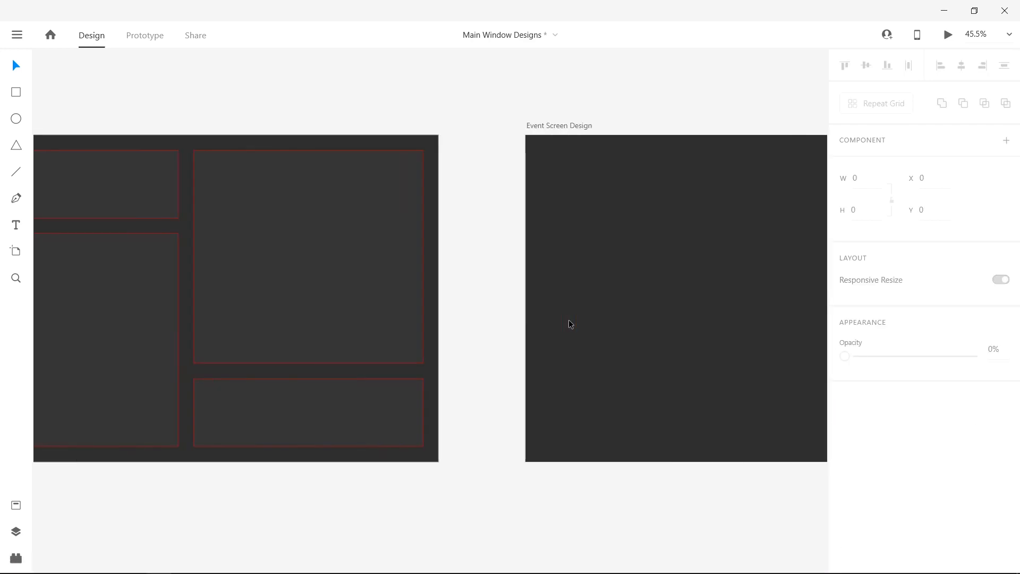
{"action": "key", "text": "alt+Tab"}
{"action": "key", "text": "alt+Tab"}
{"action": "key", "text": "r"}
{"action": "left_click_drag", "start_coordinate": [205, 136], "coordinate": [708, 203]}
{"action": "type", "text": "2"}
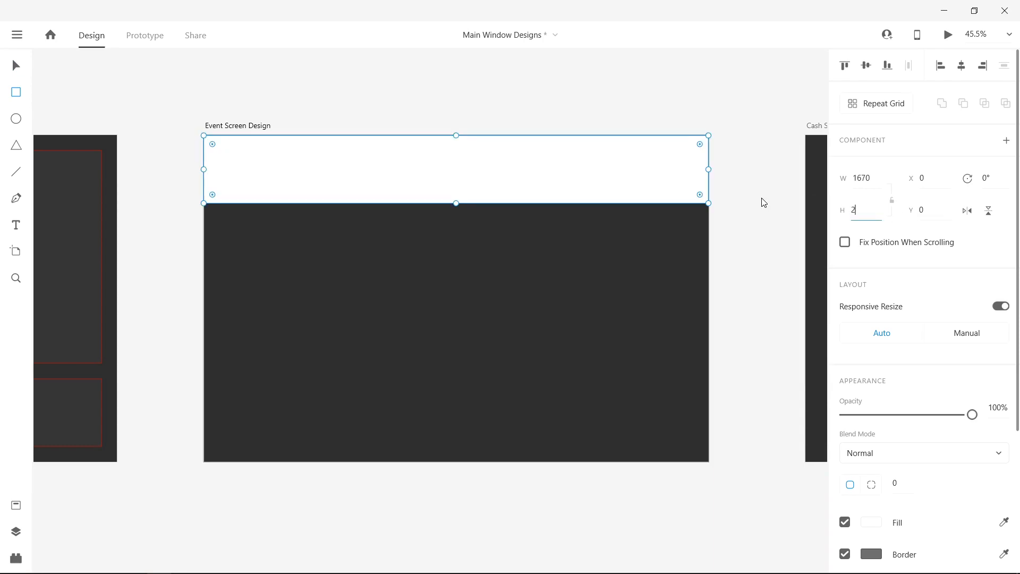
{"action": "type", "text": "50"}
{"action": "key", "text": "Return"}
Save the sampled panel and background greys as swatches and fill the header rectangle with the dark grey sampled from a dashboard panel.
{"action": "left_click", "coordinate": [874, 523]}
{"action": "left_click", "coordinate": [824, 520]}
{"action": "left_click", "coordinate": [87, 246]}
{"action": "left_click", "coordinate": [682, 553]}
{"action": "left_click", "coordinate": [824, 521]}
{"action": "left_click", "coordinate": [537, 382]}
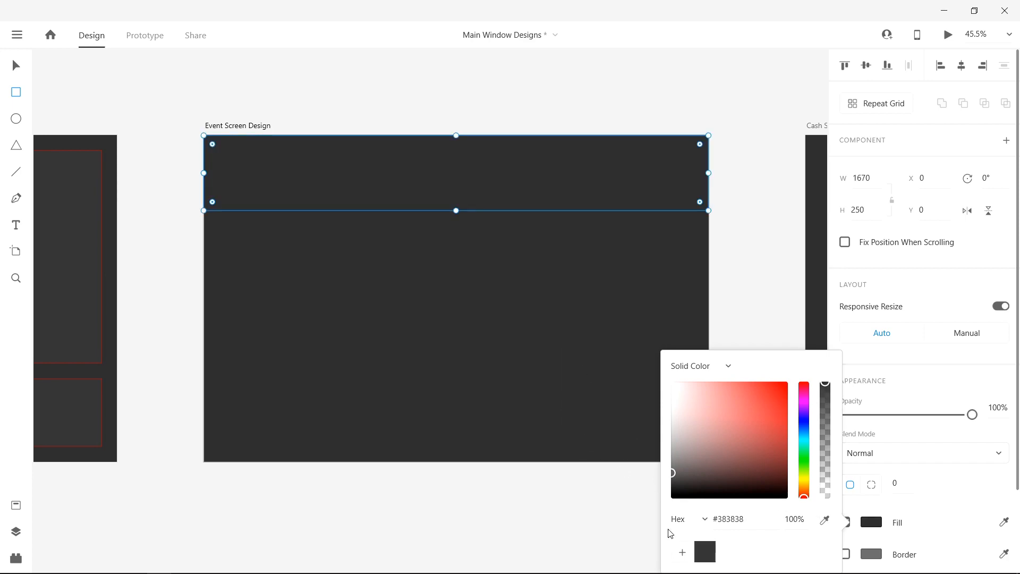
{"action": "left_click", "coordinate": [684, 553]}
{"action": "left_click", "coordinate": [825, 521]}
{"action": "left_click", "coordinate": [82, 275]}
{"action": "left_click", "coordinate": [545, 480]}
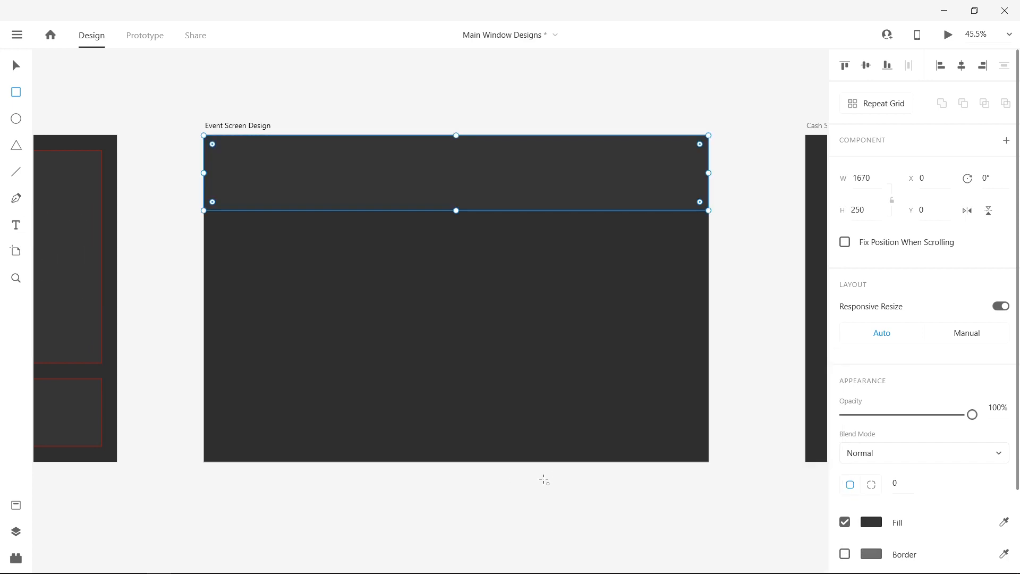
Turn off the fill of the header rectangle on the Event Screen Design artboard and deselect it.
{"action": "key", "text": "Escape"}
{"action": "left_click", "coordinate": [314, 184]}
{"action": "left_click", "coordinate": [871, 555]}
{"action": "left_click", "coordinate": [845, 522]}
{"action": "left_click", "coordinate": [668, 331]}
{"action": "scroll", "coordinate": [189, 238], "scroll_direction": "left", "scroll_amount": 2}
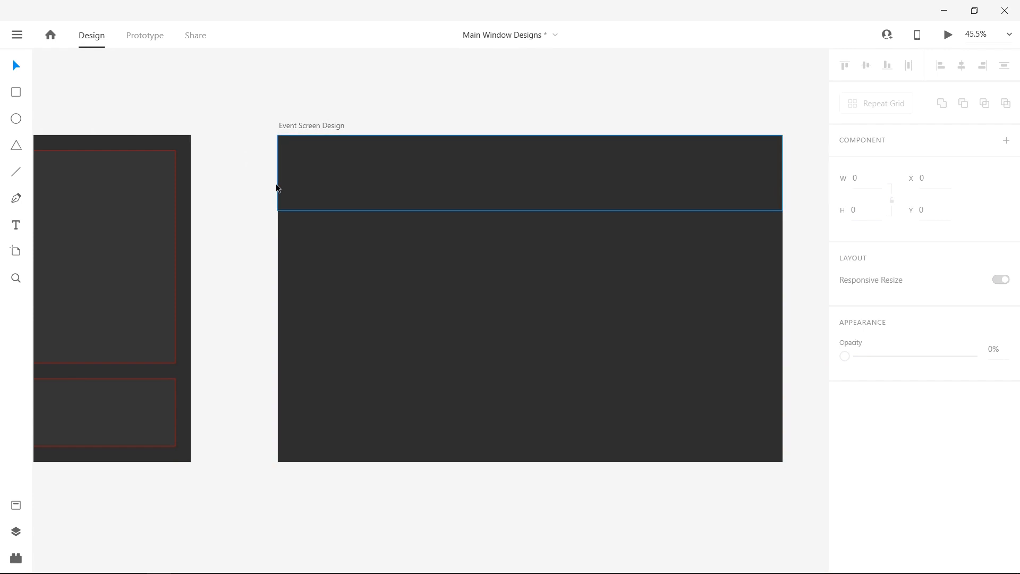
{"action": "left_click_drag", "start_coordinate": [369, 211], "coordinate": [371, 220]}
{"action": "left_click", "coordinate": [413, 165]}
{"action": "key", "text": "ctrl+z"}
Show all guides again and add a horizontal guide along the header rectangle's lower edge on the Event Screen Design artboard.
{"action": "double_click", "coordinate": [397, 279]}
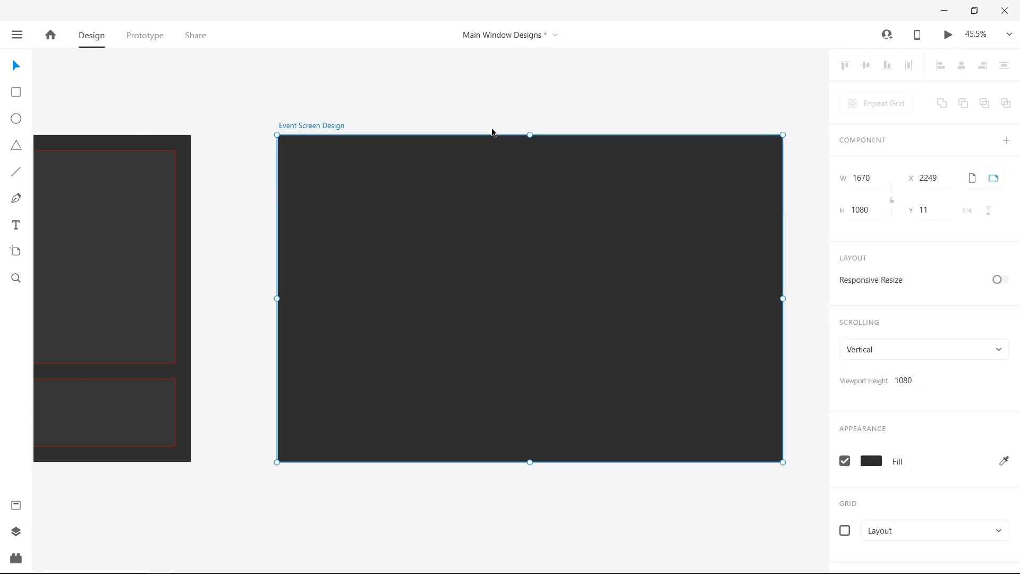
{"action": "right_click", "coordinate": [429, 241]}
{"action": "left_click", "coordinate": [650, 399]}
{"action": "left_click_drag", "start_coordinate": [531, 134], "coordinate": [560, 212]}
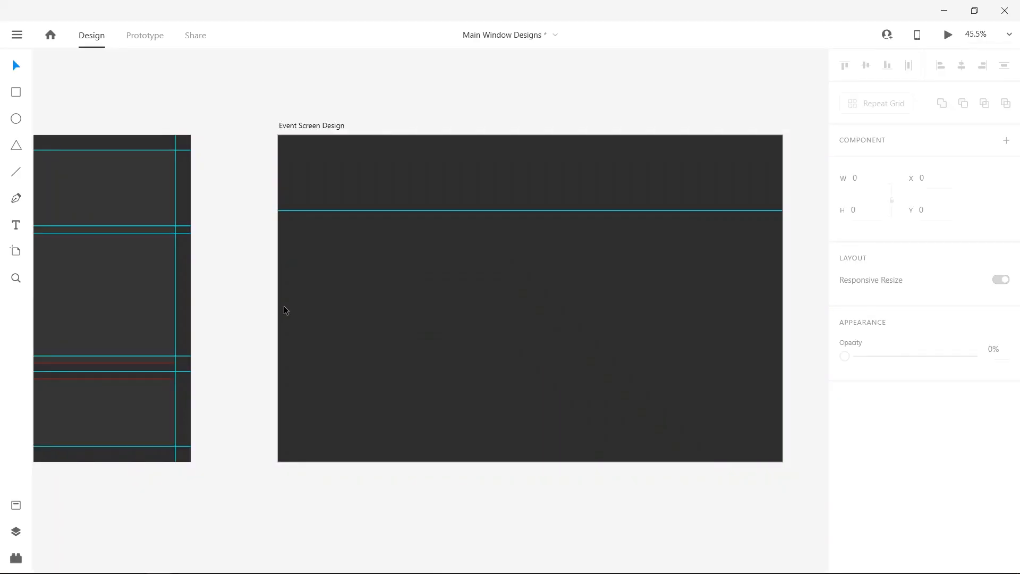
Copy the guides of the Dashboard Design artboard and paste them onto the Event Screen Design artboard.
{"action": "right_click", "coordinate": [180, 295]}
{"action": "mouse_move", "coordinate": [319, 402]}
{"action": "left_click", "coordinate": [399, 408]}
{"action": "right_click", "coordinate": [578, 374]}
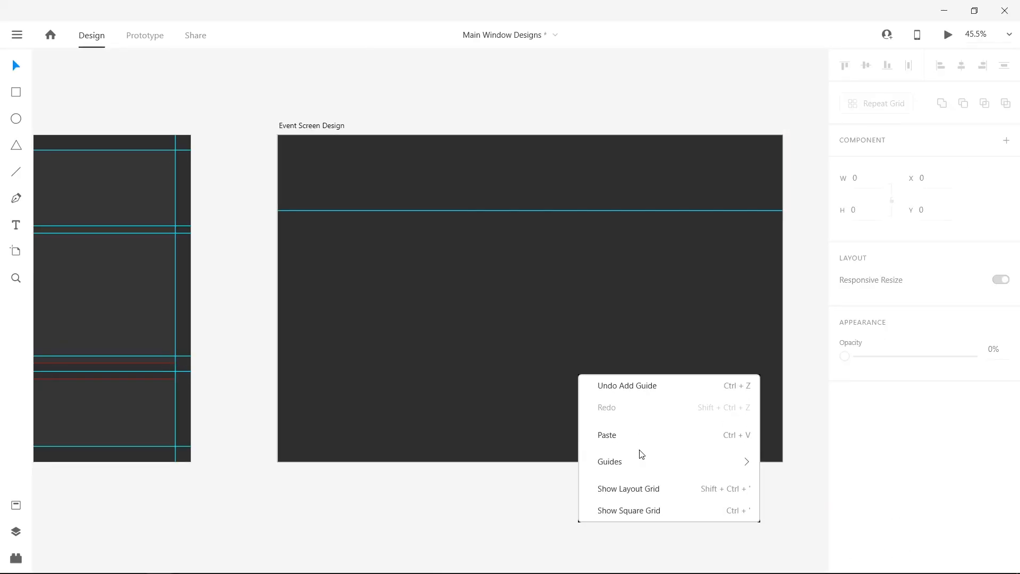
{"action": "left_click", "coordinate": [606, 219]}
{"action": "right_click", "coordinate": [605, 209]}
{"action": "mouse_move", "coordinate": [765, 374]}
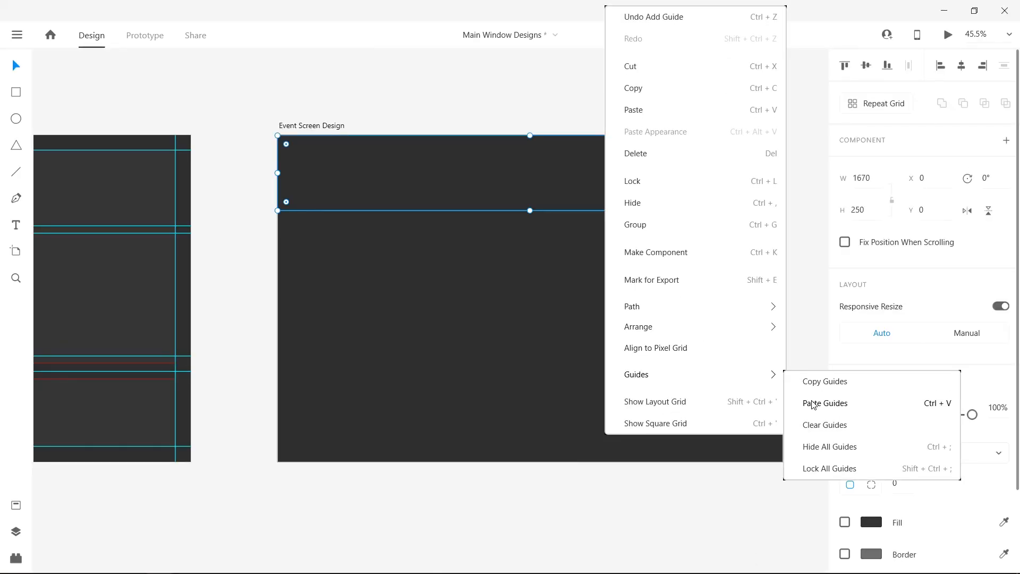
{"action": "left_click", "coordinate": [813, 404]}
Remove the surplus centre guide from the Event Screen Design artboard and align the Dashboard Design artboard's horizontal guides with its panel edges.
{"action": "left_click_drag", "start_coordinate": [596, 227], "coordinate": [570, 152]}
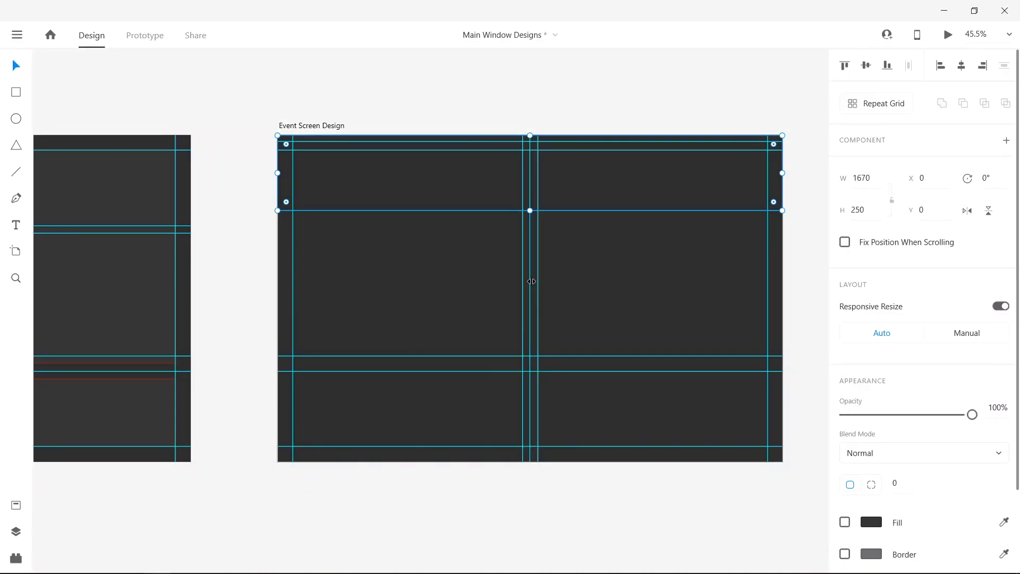
{"action": "scroll", "coordinate": [356, 344], "scroll_direction": "left", "scroll_amount": 10}
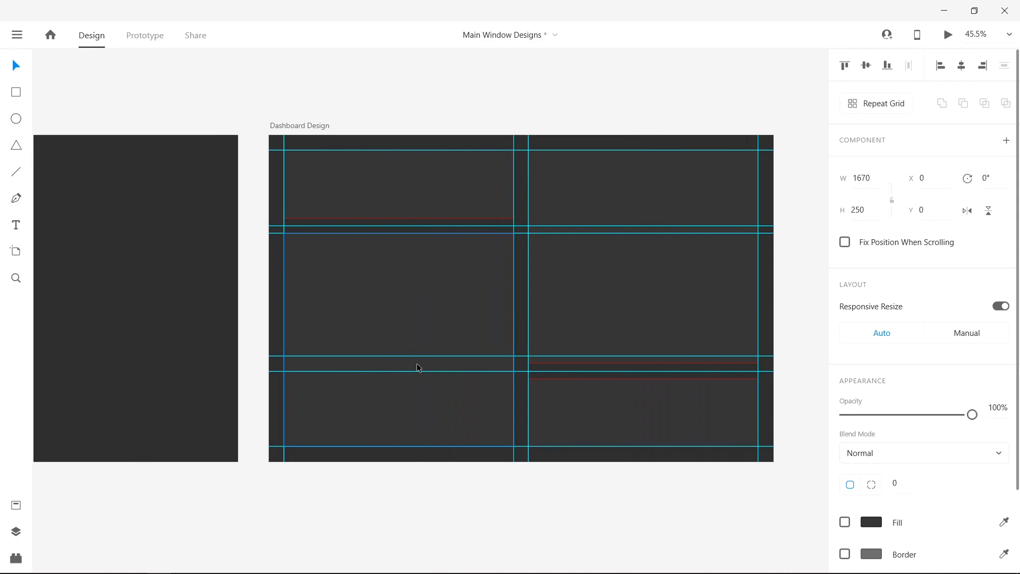
{"action": "scroll", "coordinate": [419, 366], "scroll_direction": "right", "scroll_amount": 5}
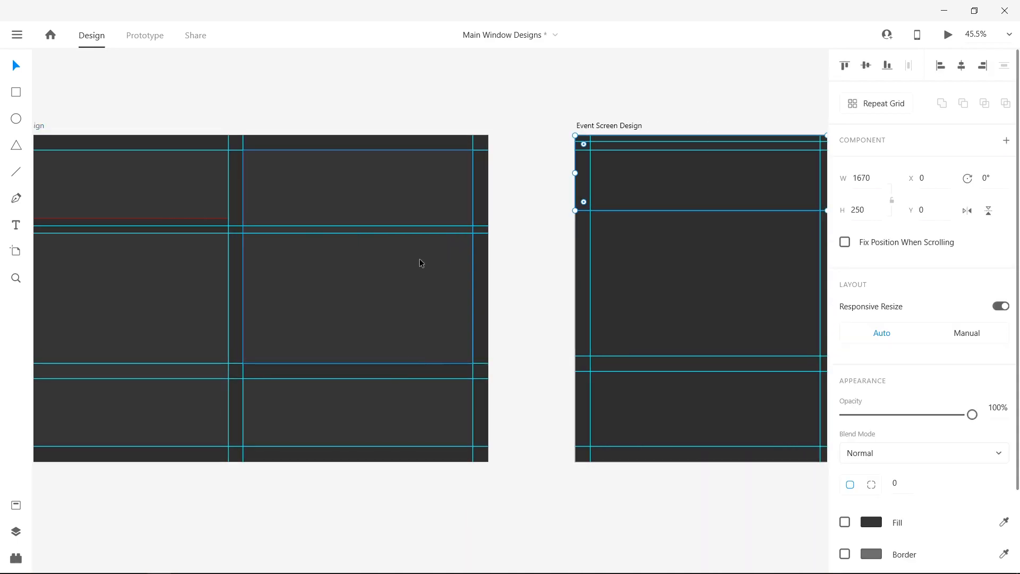
{"action": "scroll", "coordinate": [468, 264], "scroll_direction": "right", "scroll_amount": 6}
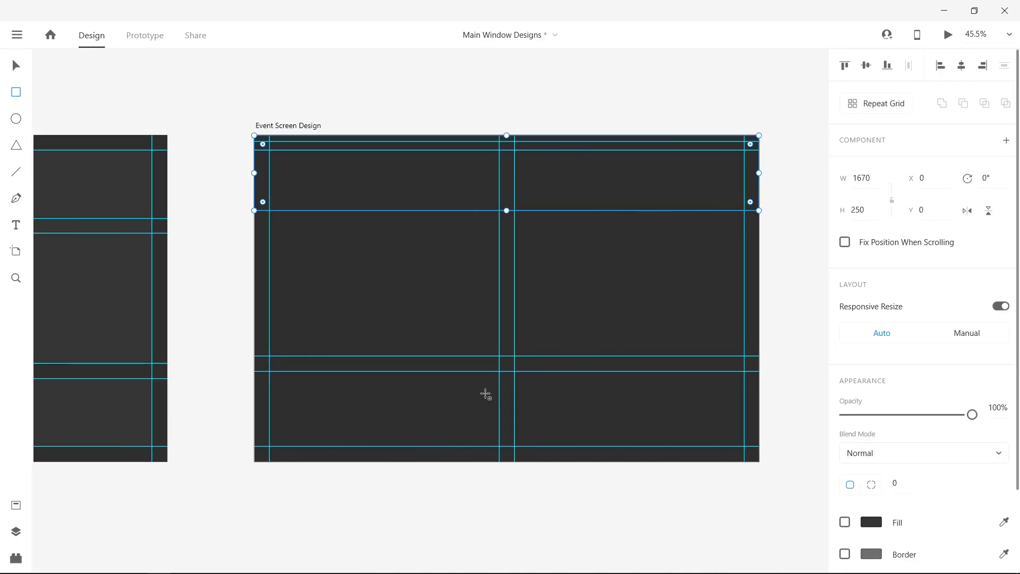
Move the horizontal guides on the Event Screen Design artboard below the header to about Y 300, 855 and 880.
{"action": "key", "text": "v"}
{"action": "left_click_drag", "start_coordinate": [399, 152], "coordinate": [395, 227]}
{"action": "key", "text": "alt+Tab"}
{"action": "key", "text": "alt+Tab"}
{"action": "left_click_drag", "start_coordinate": [603, 371], "coordinate": [604, 401]}
{"action": "left_click_drag", "start_coordinate": [589, 356], "coordinate": [600, 393]}
Draw three rectangles between the guides: a tall one at X 50, a 760 by 555 one at X 860, and a short one beneath it.
{"action": "left_click", "coordinate": [16, 92]}
{"action": "left_click_drag", "start_coordinate": [273, 229], "coordinate": [499, 446]}
{"action": "left_click_drag", "start_coordinate": [517, 226], "coordinate": [746, 396]}
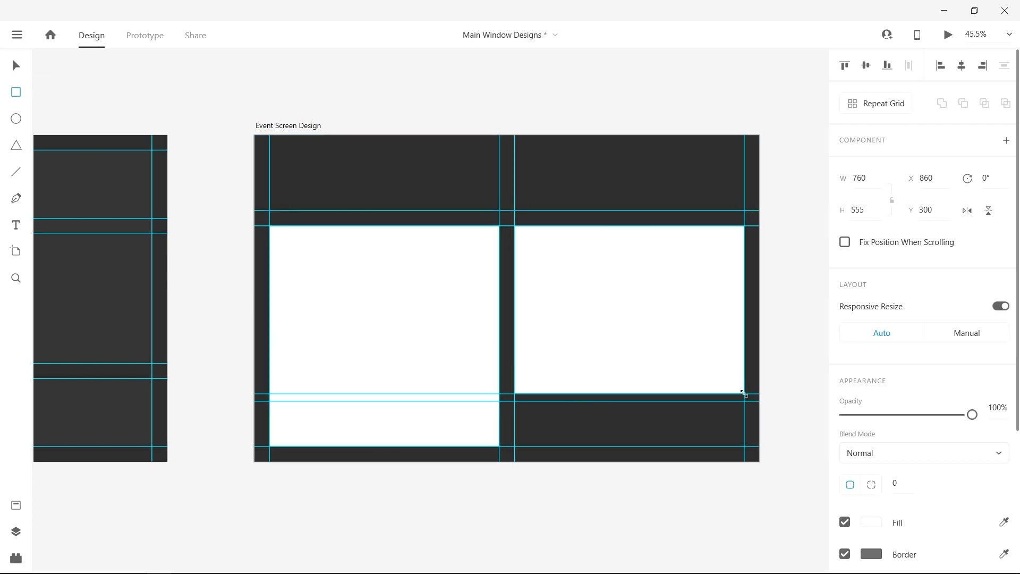
{"action": "left_click_drag", "start_coordinate": [515, 401], "coordinate": [744, 446]}
Give the three event panels the dark grey panel fill, a red border and a corner radius of 5.
{"action": "key", "text": "v"}
{"action": "left_click", "coordinate": [608, 346], "text": "shift"}
{"action": "left_click", "coordinate": [397, 327], "text": "shift"}
{"action": "left_click", "coordinate": [876, 524]}
{"action": "left_click", "coordinate": [734, 552]}
{"action": "left_click", "coordinate": [870, 553]}
{"action": "left_click_drag", "start_coordinate": [745, 427], "coordinate": [789, 380]}
{"action": "left_click", "coordinate": [896, 485]}
{"action": "type", "text": "5"}
{"action": "key", "text": "Return"}
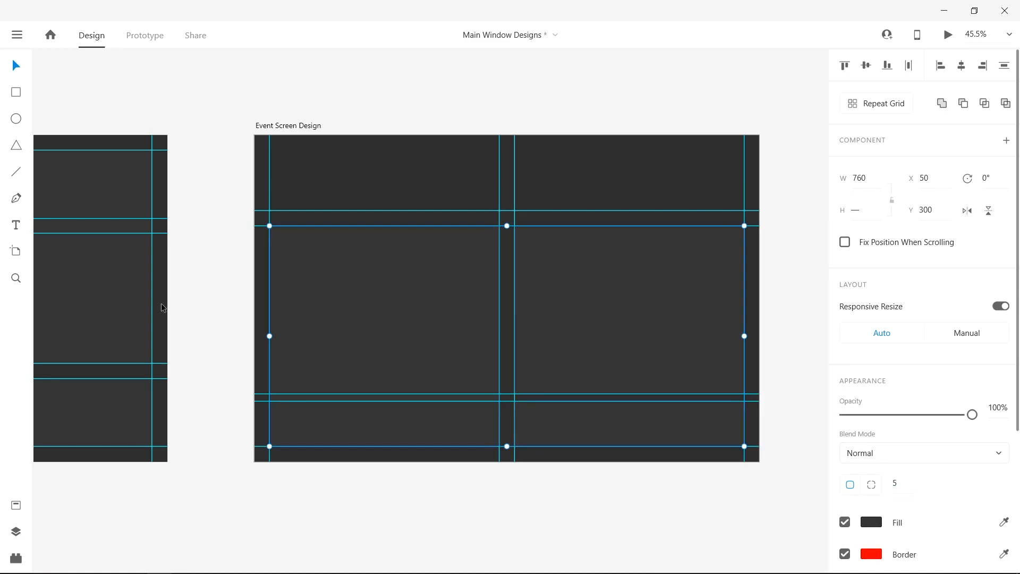
Set the corner radius of the four Dashboard Design panels to 5 and hide all guides.
{"action": "scroll", "coordinate": [75, 318], "scroll_direction": "left", "scroll_amount": 8}
{"action": "left_click", "coordinate": [317, 318]}
{"action": "left_click", "coordinate": [542, 305], "text": "shift"}
{"action": "left_click", "coordinate": [542, 408], "text": "shift"}
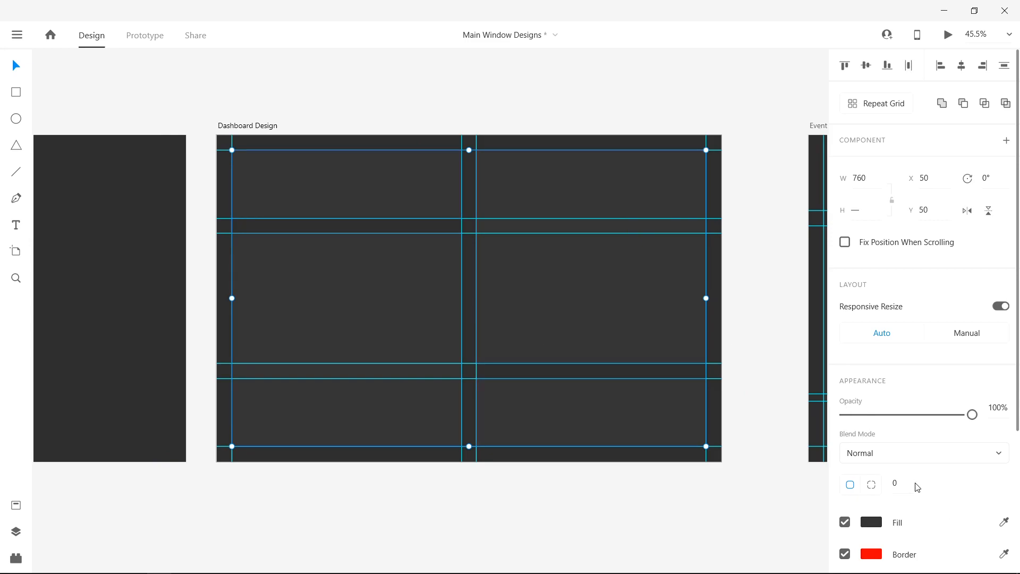
{"action": "key", "text": "Return"}
{"action": "right_click", "coordinate": [722, 413]}
{"action": "mouse_move", "coordinate": [768, 500]}
{"action": "left_click", "coordinate": [703, 436]}
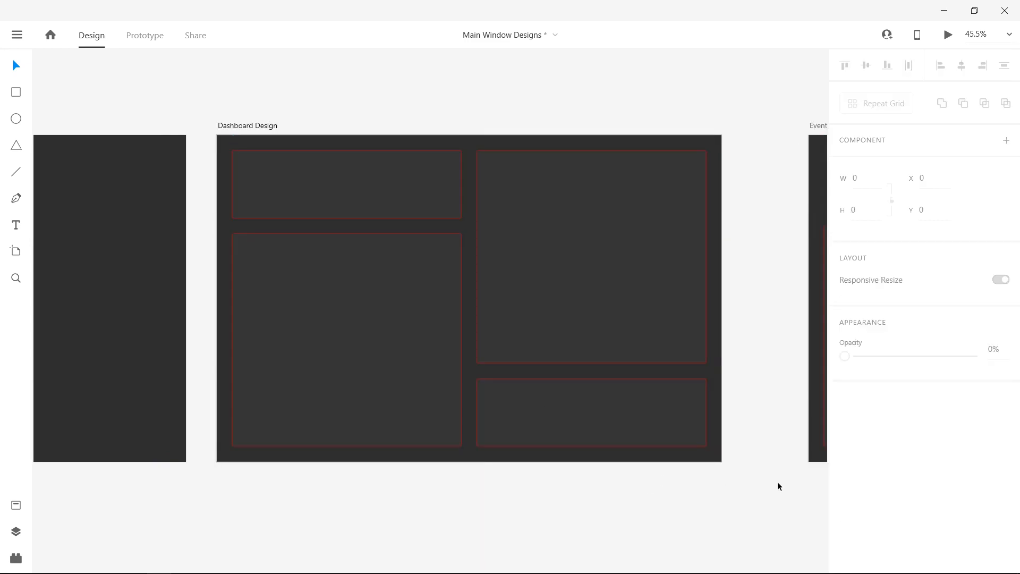
Turn on the fill of the header rectangle on the Event Screen Design artboard and deselect it.
{"action": "scroll", "coordinate": [778, 482], "scroll_direction": "right", "scroll_amount": 8}
{"action": "scroll", "coordinate": [778, 483], "scroll_direction": "right", "scroll_amount": 2}
{"action": "left_click", "coordinate": [456, 170]}
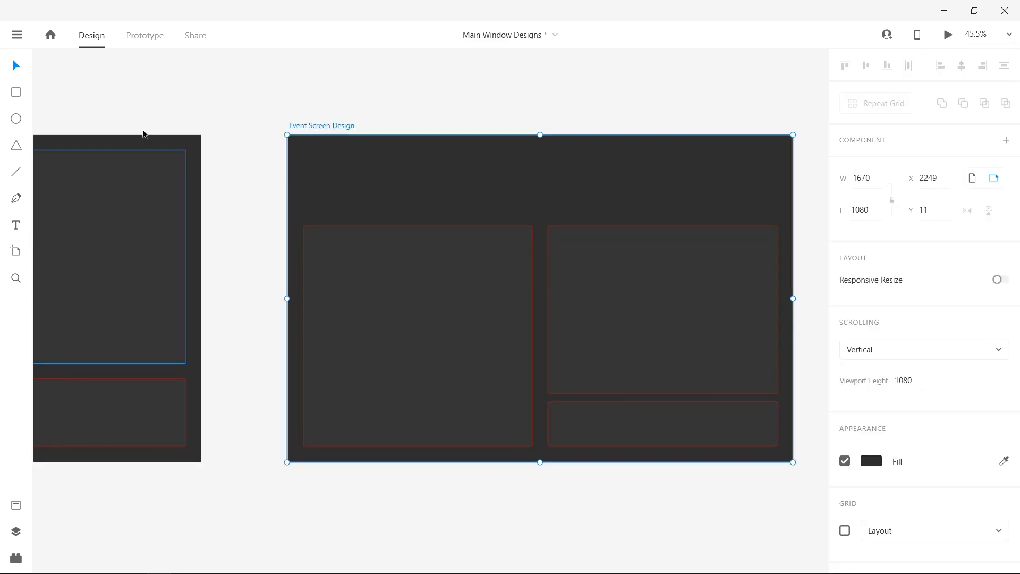
{"action": "left_click", "coordinate": [325, 212]}
{"action": "left_click", "coordinate": [846, 522]}
{"action": "left_click", "coordinate": [303, 104]}
Add the text "Events" to the header of the Event Screen Design artboard at font size 50.
{"action": "left_click", "coordinate": [16, 224]}
{"action": "left_click", "coordinate": [330, 173]}
{"action": "type", "text": "Login"}
{"action": "key", "text": "BackSpace"}
{"action": "key", "text": "BackSpace"}
{"action": "key", "text": "BackSpace"}
{"action": "key", "text": "BackSpace"}
{"action": "key", "text": "BackSpace"}
{"action": "key", "text": "BackSpace"}
{"action": "type", "text": "Events"}
{"action": "key", "text": "ctrl+a"}
{"action": "left_click_drag", "start_coordinate": [852, 440], "coordinate": [829, 439]}
{"action": "type", "text": "50"}
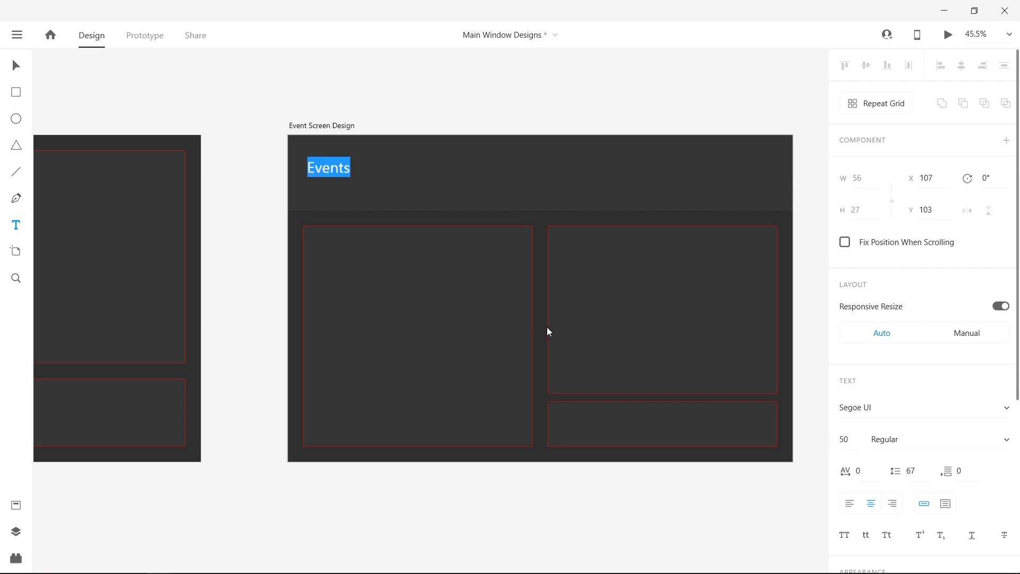
Set the Events title's font size to 100 and place it in the header at X 50, Y 59.
{"action": "key", "text": "Escape"}
{"action": "left_click_drag", "start_coordinate": [341, 176], "coordinate": [336, 182]}
{"action": "type", "text": "100"}
{"action": "key", "text": "Return"}
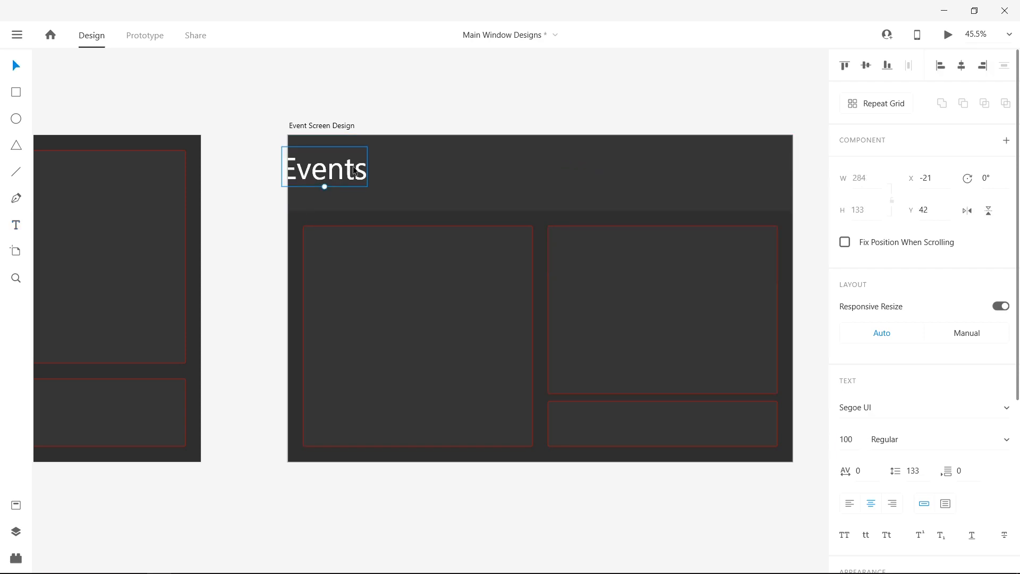
{"action": "left_click", "coordinate": [559, 123]}
Copy all content of the Event Screen Design artboard and paste it onto the Cash Screen Design artboard.
{"action": "scroll", "coordinate": [560, 122], "scroll_direction": "right", "scroll_amount": 3}
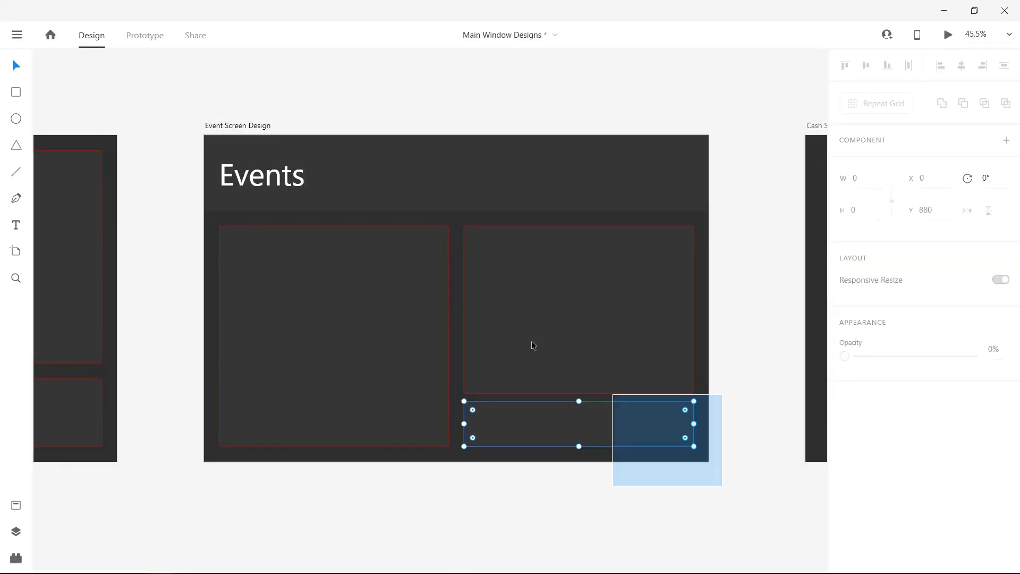
{"action": "key", "text": "ctrl+a"}
{"action": "scroll", "coordinate": [182, 110], "scroll_direction": "right", "scroll_amount": 10}
{"action": "left_click", "coordinate": [560, 249]}
{"action": "key", "text": "ctrl+v"}
Change the title on the Cash Screen Design artboard to "Finance".
{"action": "double_click", "coordinate": [331, 164]}
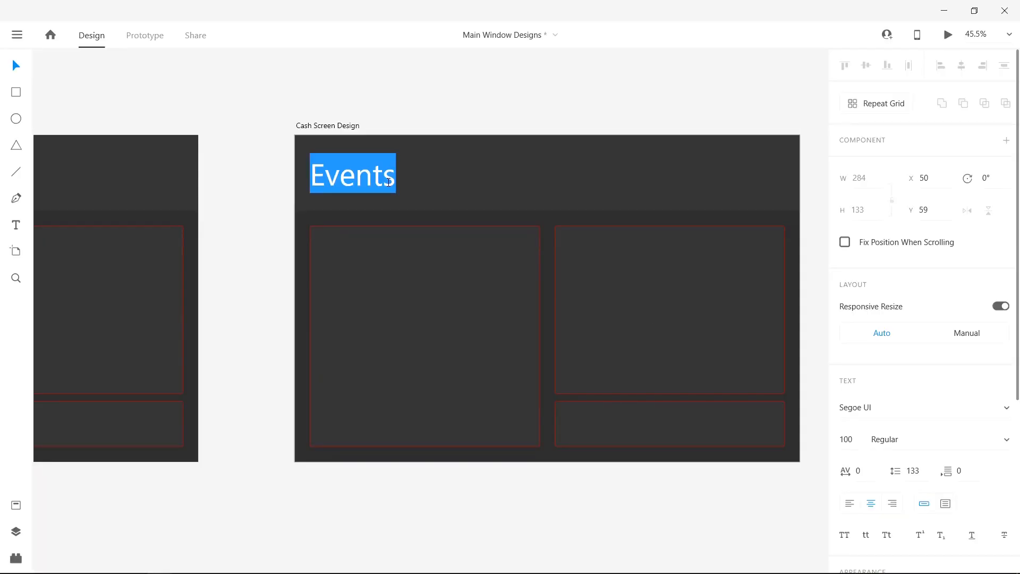
{"action": "type", "text": "Finance"}
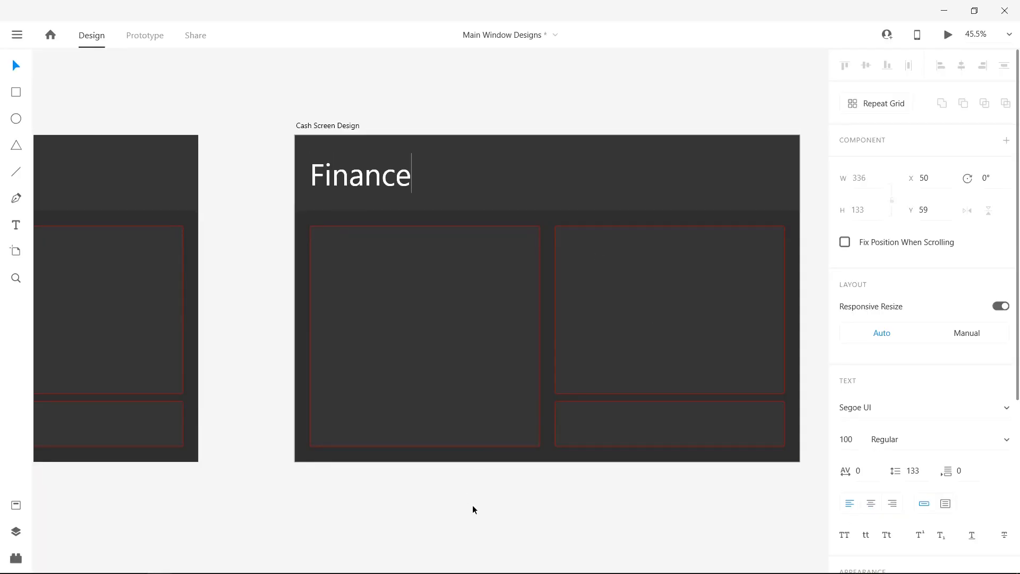
{"action": "key", "text": "Escape"}
Paste the copied layout onto the Notes Screen Design artboard and change its title to "Notes".
{"action": "scroll", "coordinate": [473, 505], "scroll_direction": "right", "scroll_amount": 5}
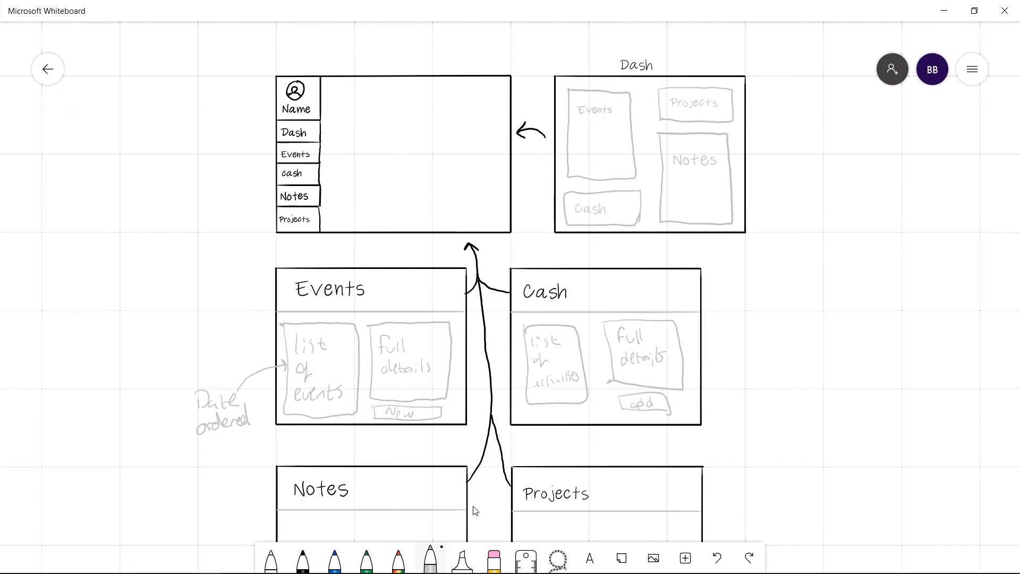
{"action": "scroll", "coordinate": [475, 510], "scroll_direction": "down", "scroll_amount": 3}
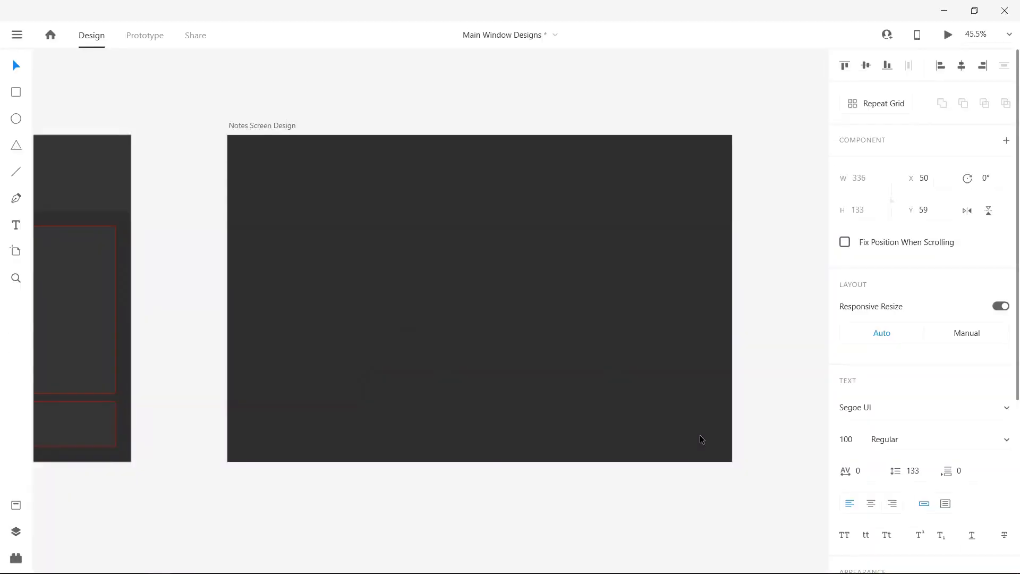
{"action": "double_click", "coordinate": [294, 183]}
{"action": "type", "text": "Notes"}
{"action": "key", "text": "Escape"}
Set the height of the upper-right panel on the Cash Screen Design artboard to 530.
{"action": "scroll", "coordinate": [789, 422], "scroll_direction": "right", "scroll_amount": 8}
{"action": "scroll", "coordinate": [728, 470], "scroll_direction": "left", "scroll_amount": 10}
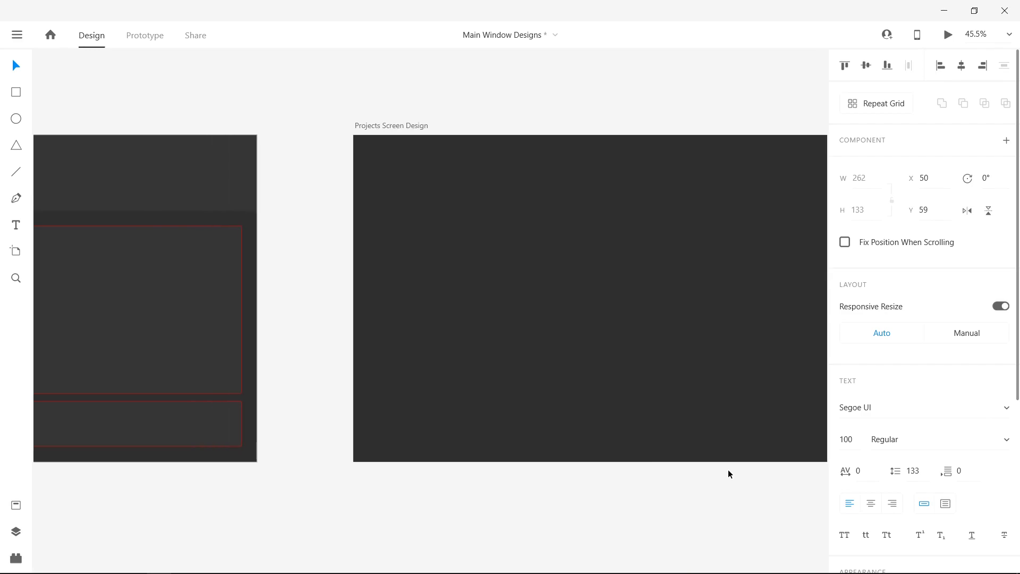
{"action": "left_click", "coordinate": [473, 335]}
{"action": "type", "text": "30"}
{"action": "key", "text": "Return"}
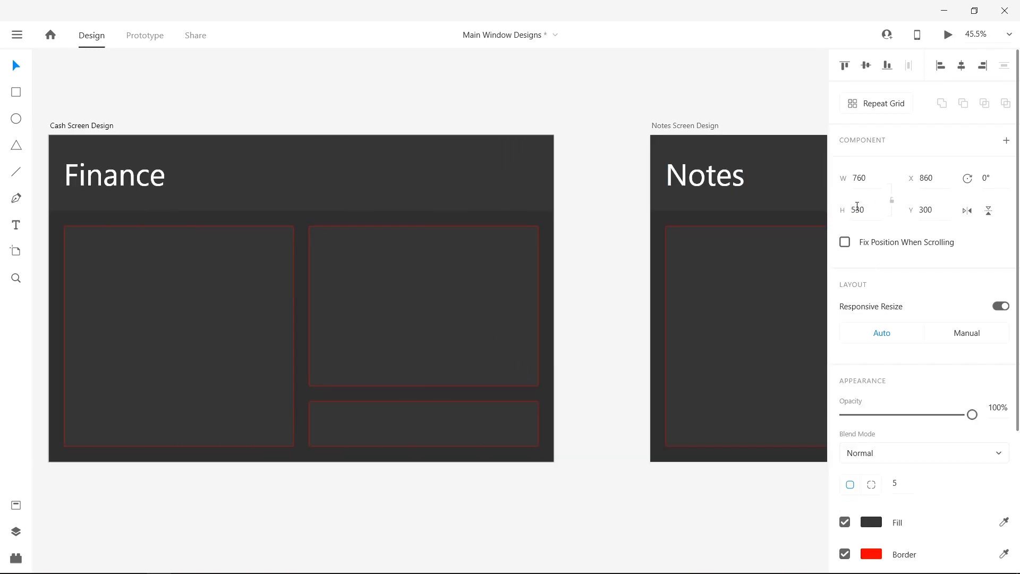
Set the height of the upper-right panel on the Event Screen Design artboard to 530.
{"action": "scroll", "coordinate": [432, 237], "scroll_direction": "left", "scroll_amount": 10}
{"action": "left_click", "coordinate": [435, 272]}
{"action": "type", "text": "530"}
{"action": "key", "text": "Return"}
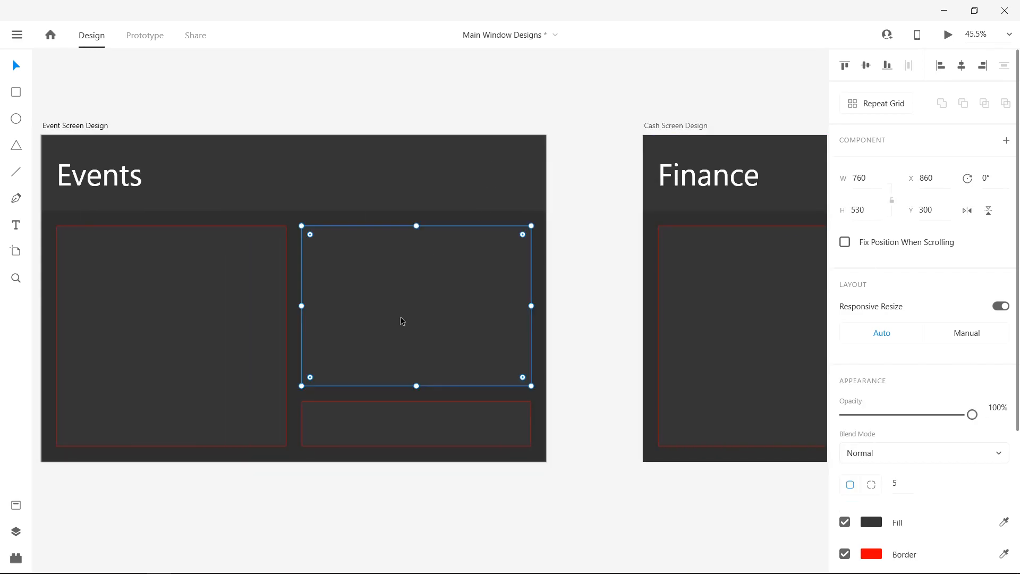
Review all artboards from RootView Design to Projects Screen Design against the wireframes in Microsoft Whiteboard.
{"action": "scroll", "coordinate": [482, 314], "scroll_direction": "left", "scroll_amount": 10}
{"action": "left_click", "coordinate": [521, 331]}
{"action": "scroll", "coordinate": [701, 316], "scroll_direction": "left", "scroll_amount": 5}
{"action": "scroll", "coordinate": [702, 314], "scroll_direction": "right", "scroll_amount": 20}
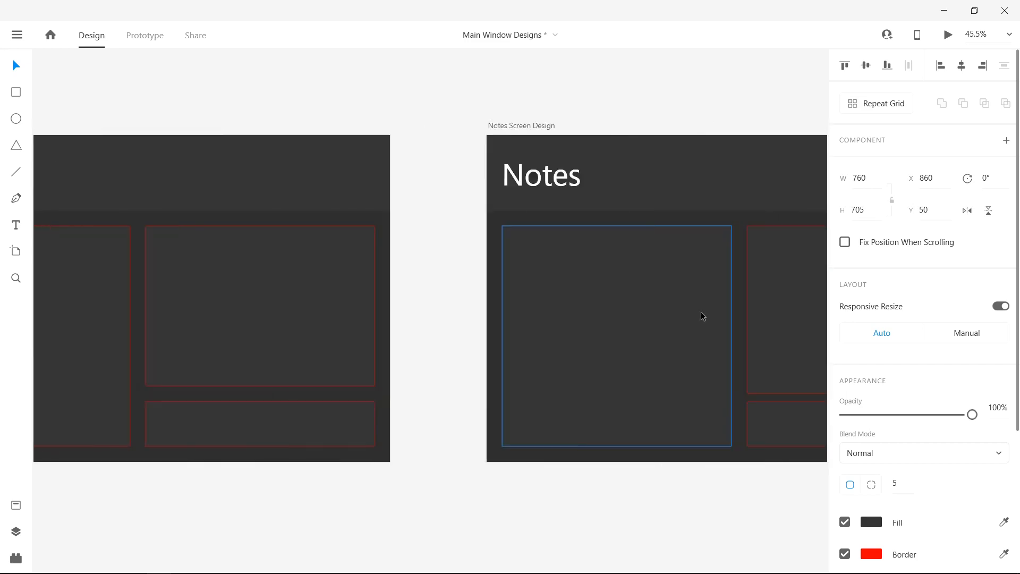
{"action": "key", "text": "alt+Tab"}
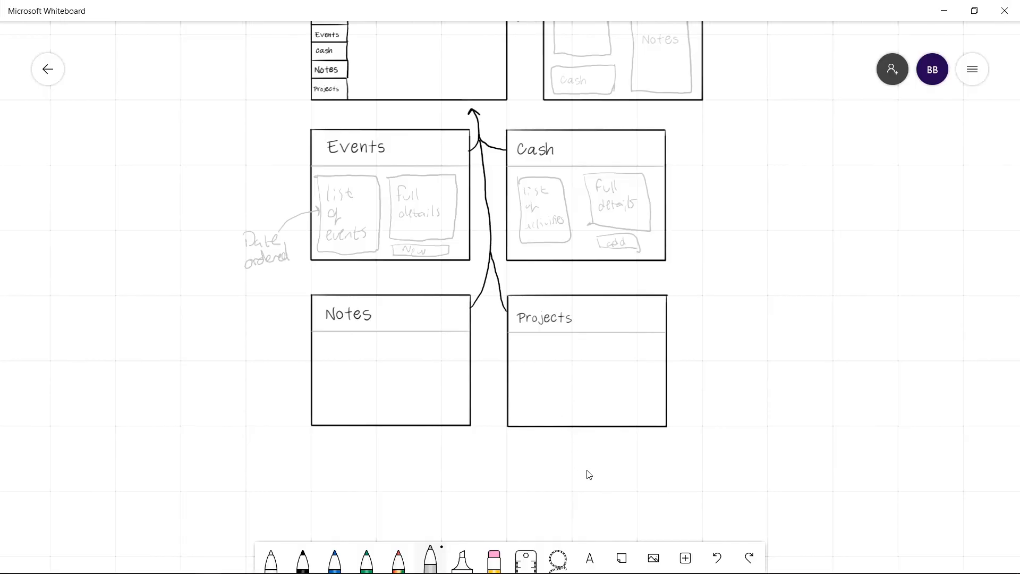
{"action": "key", "text": "alt+Tab"}
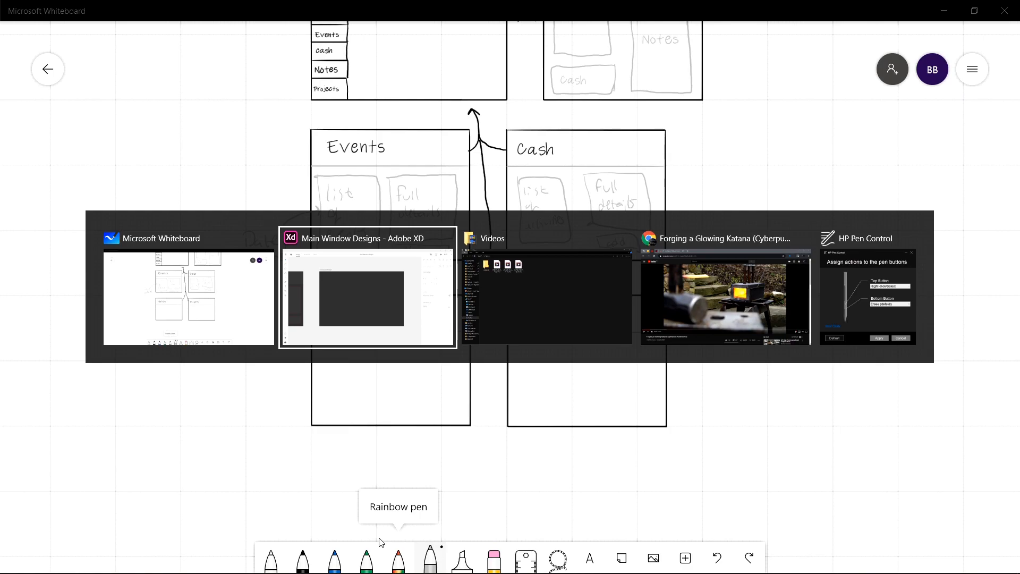
{"action": "scroll", "coordinate": [326, 524], "scroll_direction": "down", "scroll_amount": 5}
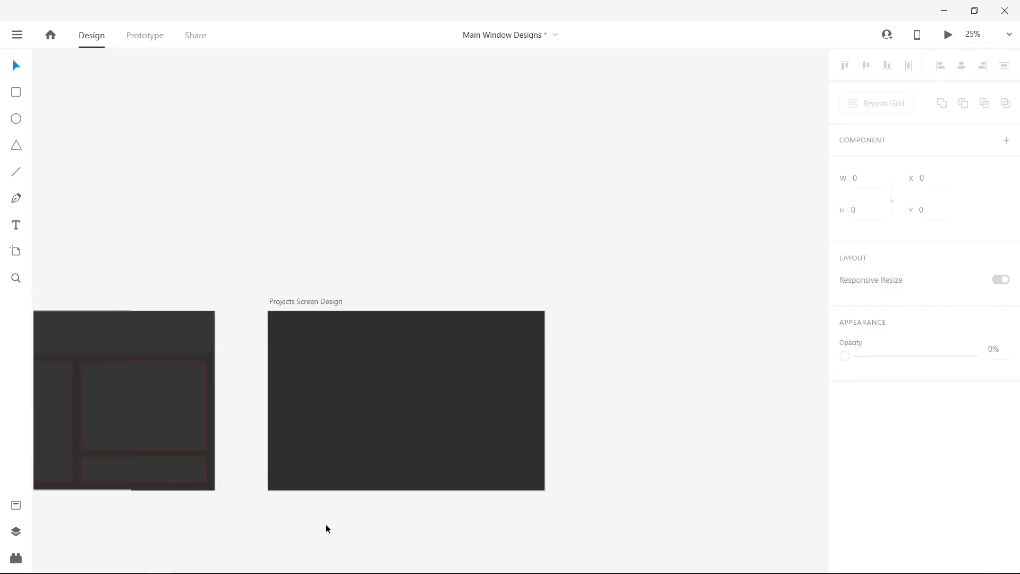
{"action": "scroll", "coordinate": [327, 523], "scroll_direction": "left", "scroll_amount": 5}
{"action": "scroll", "coordinate": [327, 524], "scroll_direction": "left", "scroll_amount": 10}
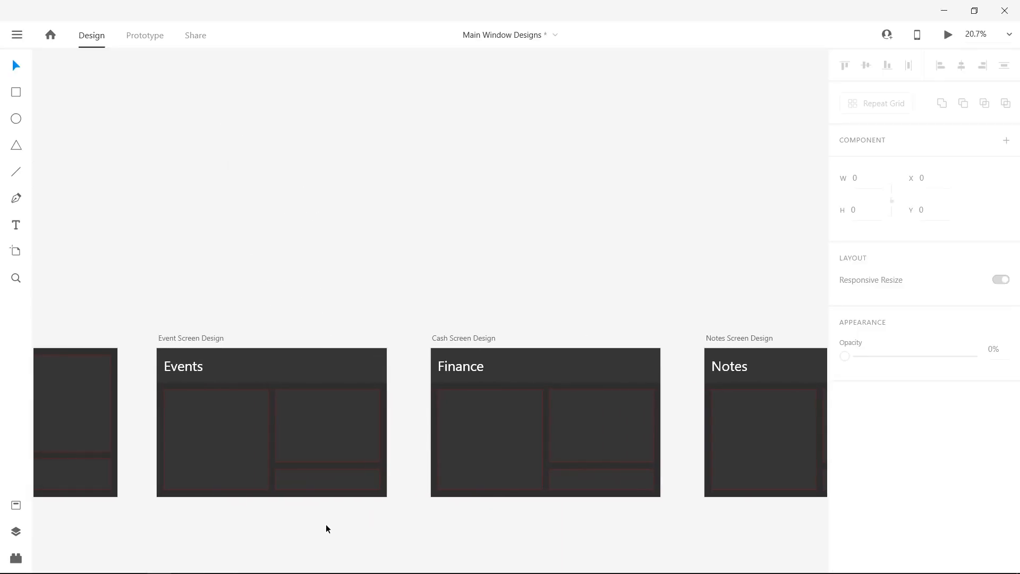
{"action": "scroll", "coordinate": [327, 524], "scroll_direction": "left", "scroll_amount": 6}
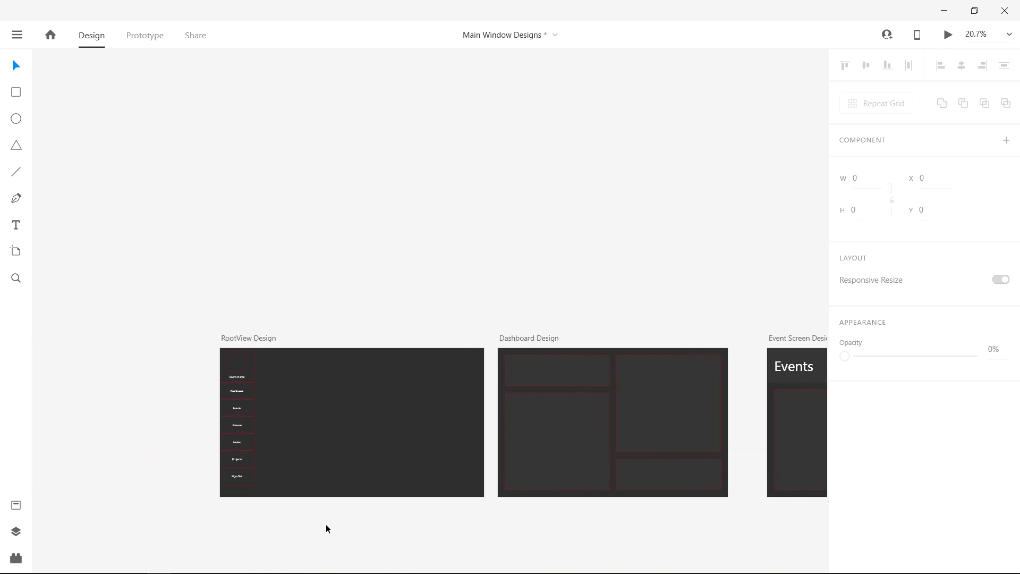
{"action": "scroll", "coordinate": [326, 528], "scroll_direction": "right", "scroll_amount": 1}
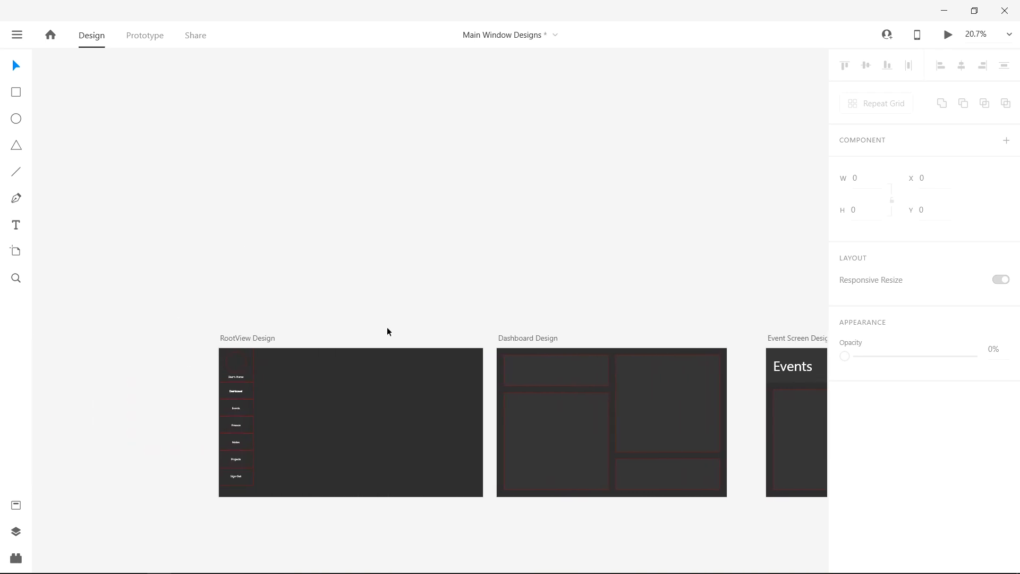
{"action": "scroll", "coordinate": [375, 547], "scroll_direction": "right", "scroll_amount": 10}
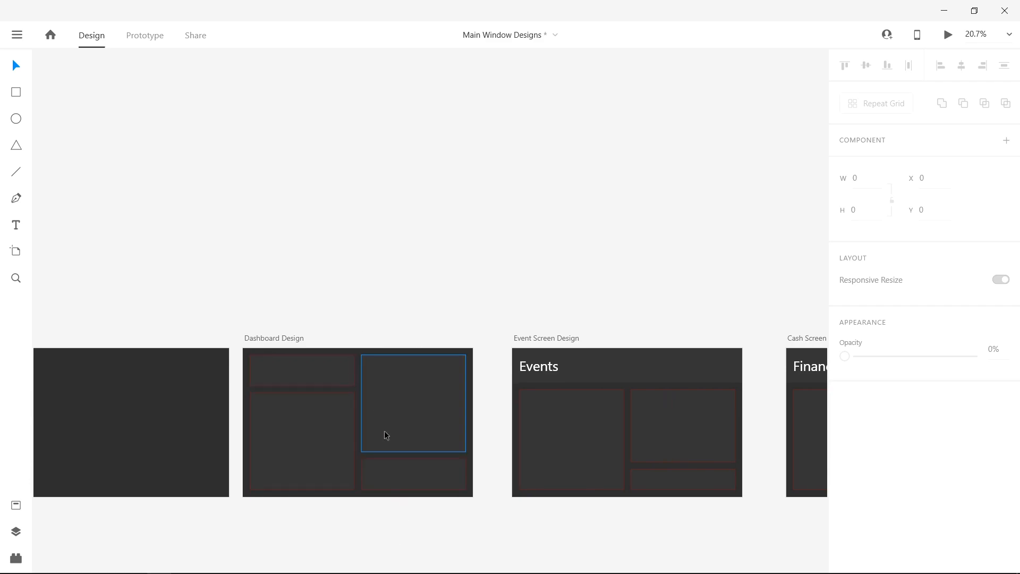
Compare the panel arrangement of the Dash wireframe in Microsoft Whiteboard with the Dashboard Design artboard.
{"action": "key", "text": "alt+Tab"}
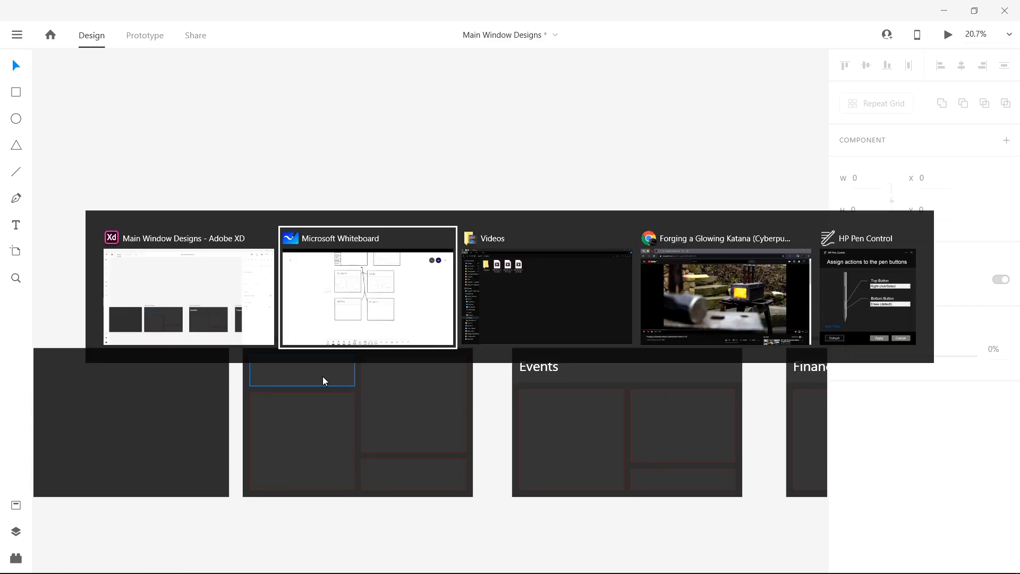
{"action": "scroll", "coordinate": [451, 127], "scroll_direction": "up", "scroll_amount": 4}
{"action": "scroll", "coordinate": [540, 27], "scroll_direction": "up", "scroll_amount": 3}
{"action": "scroll", "coordinate": [540, 27], "scroll_direction": "up", "scroll_amount": 5}
{"action": "scroll", "coordinate": [541, 27], "scroll_direction": "right", "scroll_amount": 4}
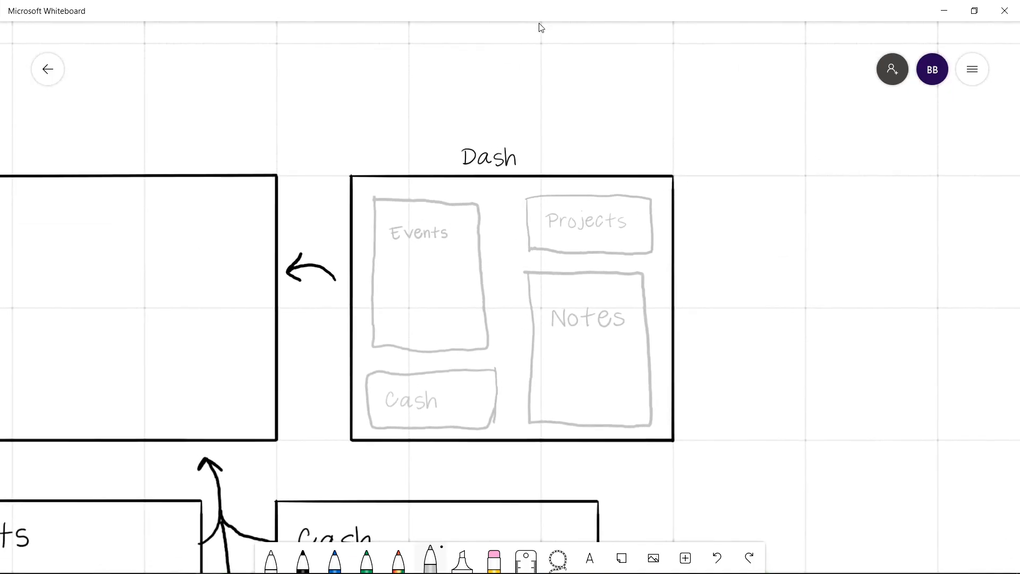
{"action": "key", "text": "alt+Tab"}
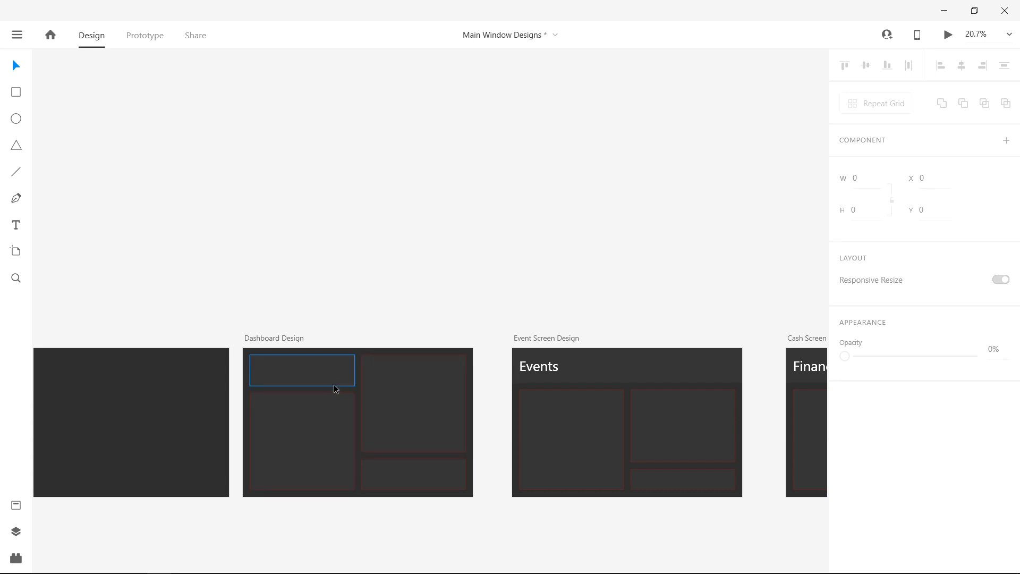
{"action": "key", "text": "alt+Tab"}
{"action": "key", "text": "alt+Tab"}
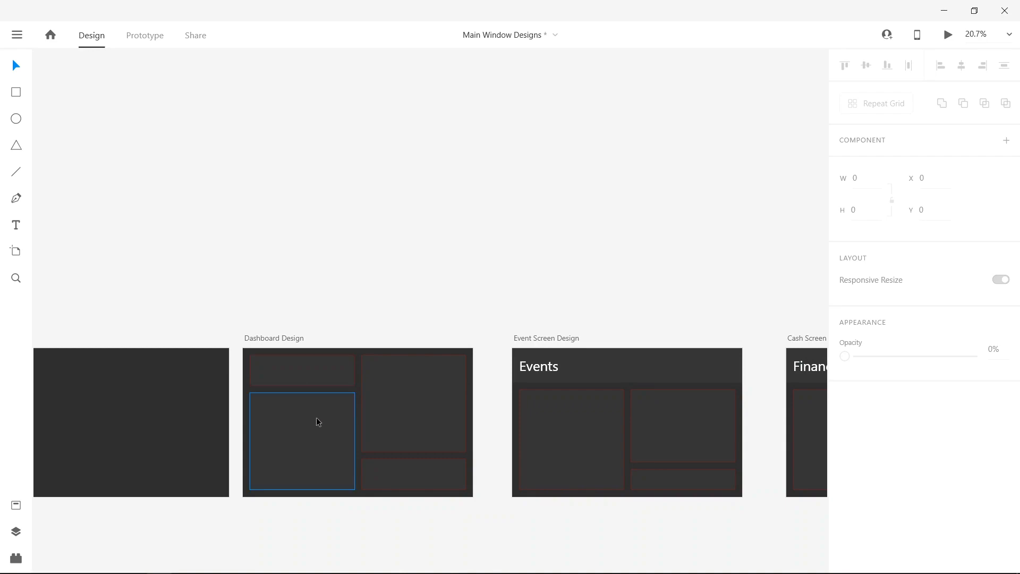
{"action": "key", "text": "alt+Tab"}
{"action": "key", "text": "alt+Tab"}
{"action": "key", "text": "alt+Tab"}
{"action": "key", "text": "alt+Tab"}
{"action": "key", "text": "alt+Tab"}
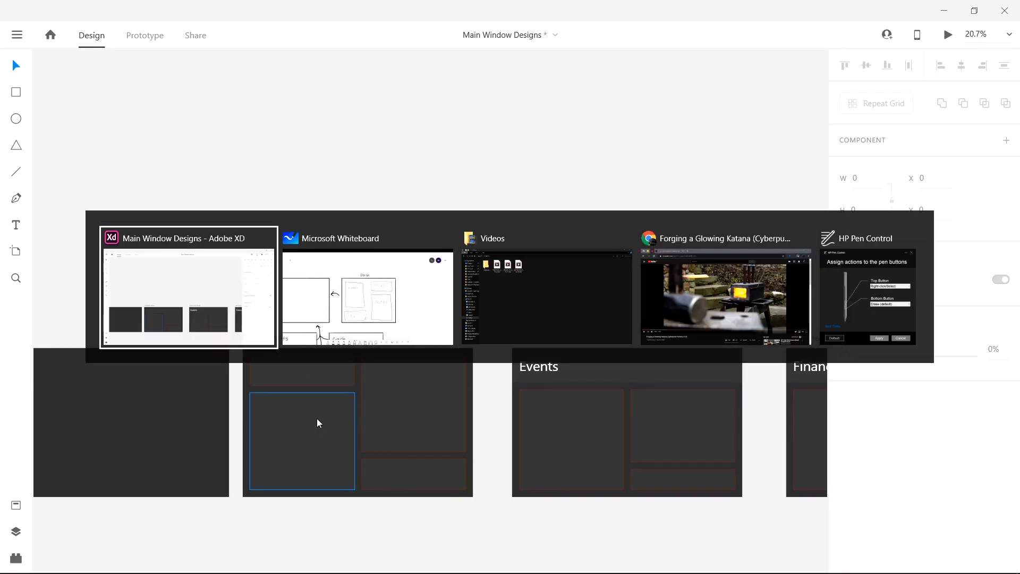
{"action": "scroll", "coordinate": [298, 375], "scroll_direction": "up", "scroll_amount": 4}
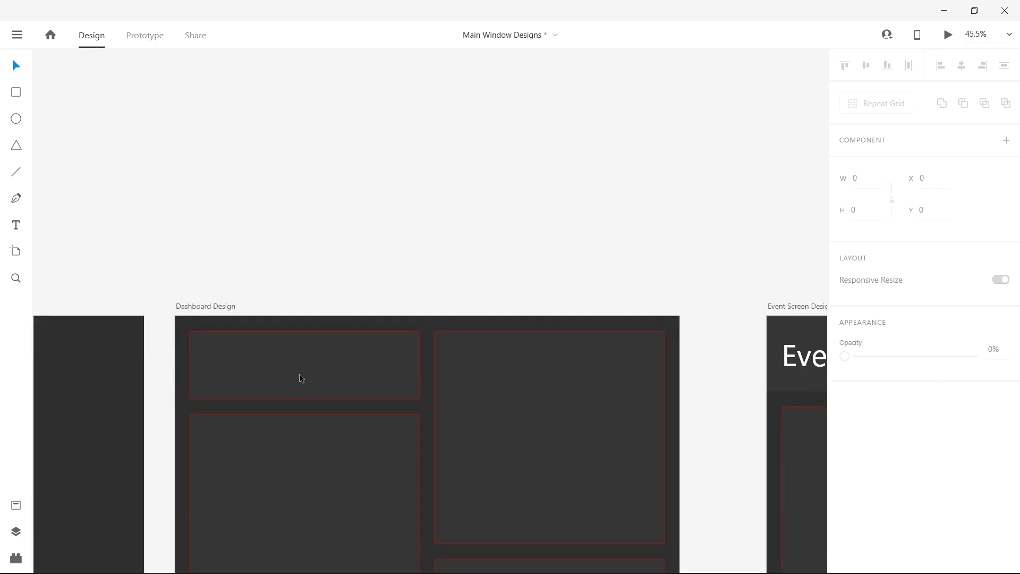
{"action": "scroll", "coordinate": [299, 374], "scroll_direction": "down", "scroll_amount": 4}
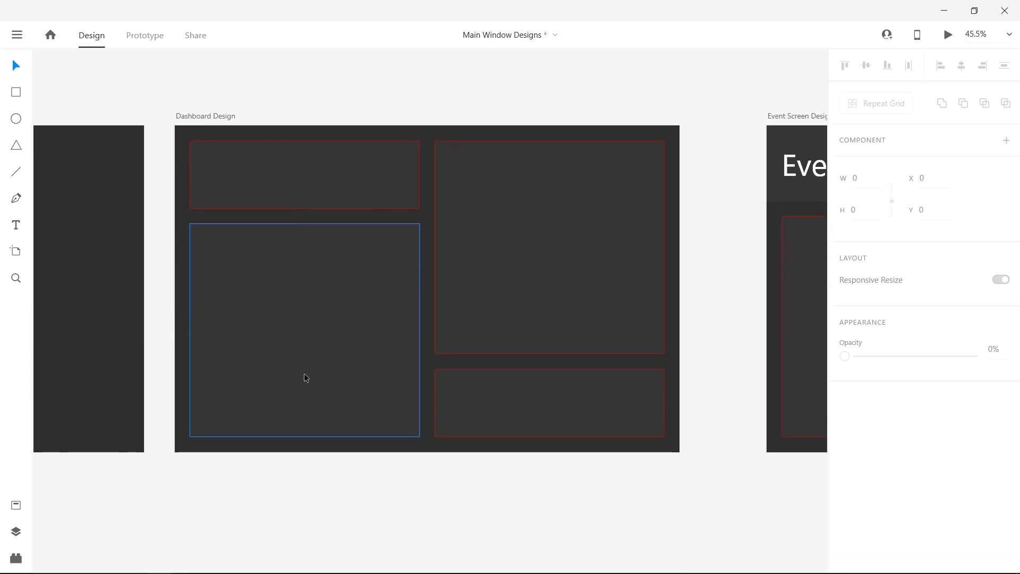
{"action": "scroll", "coordinate": [306, 377], "scroll_direction": "up", "scroll_amount": 3}
{"action": "scroll", "coordinate": [306, 377], "scroll_direction": "up", "scroll_amount": 3}
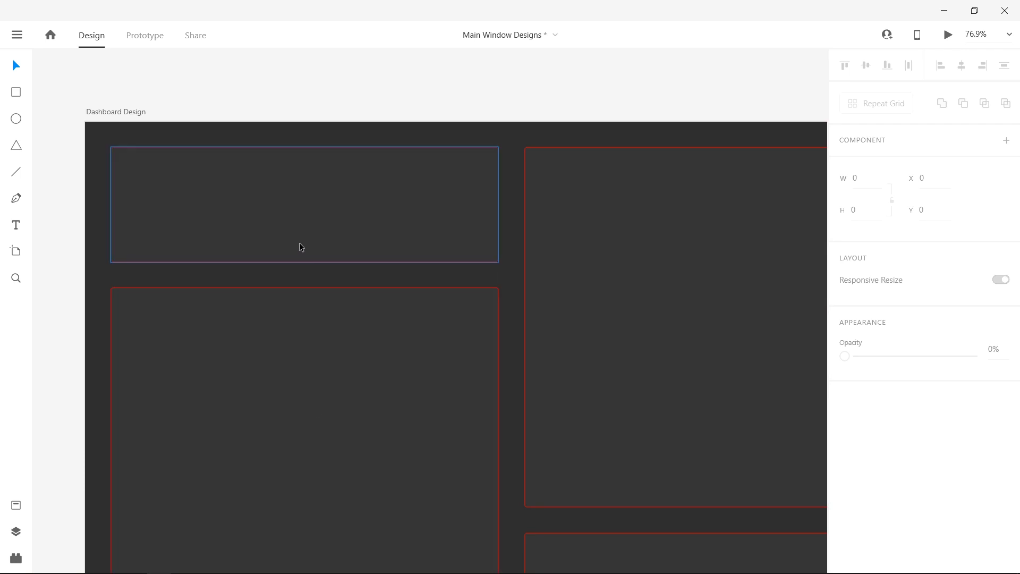
Check each Dashboard Design panel against the Events, Cash, Projects and Notes boxes of the Dash wireframe in Microsoft Whiteboard.
{"action": "scroll", "coordinate": [319, 419], "scroll_direction": "right", "scroll_amount": 4}
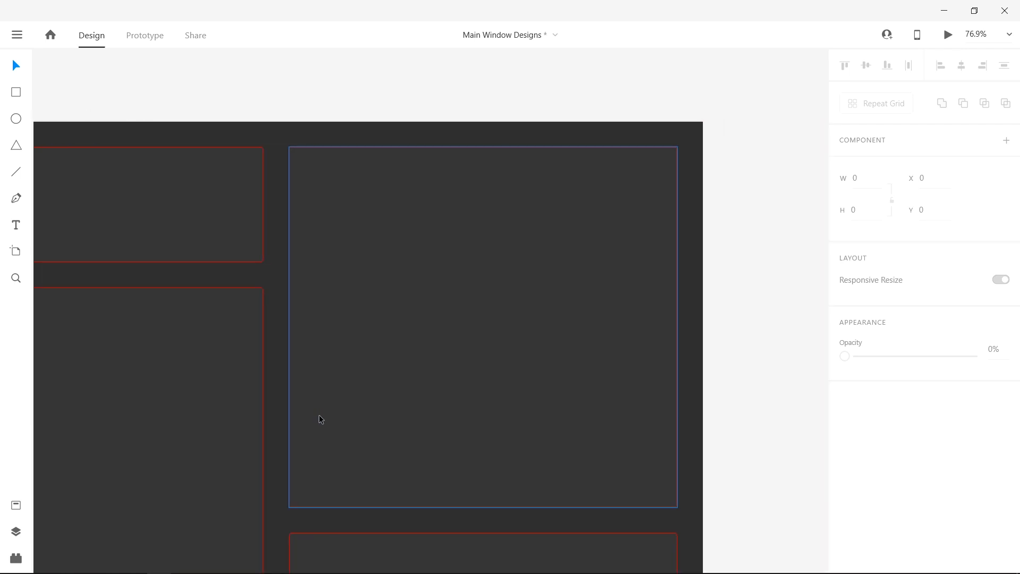
{"action": "scroll", "coordinate": [320, 419], "scroll_direction": "down", "scroll_amount": 1}
{"action": "scroll", "coordinate": [431, 486], "scroll_direction": "down", "scroll_amount": 2}
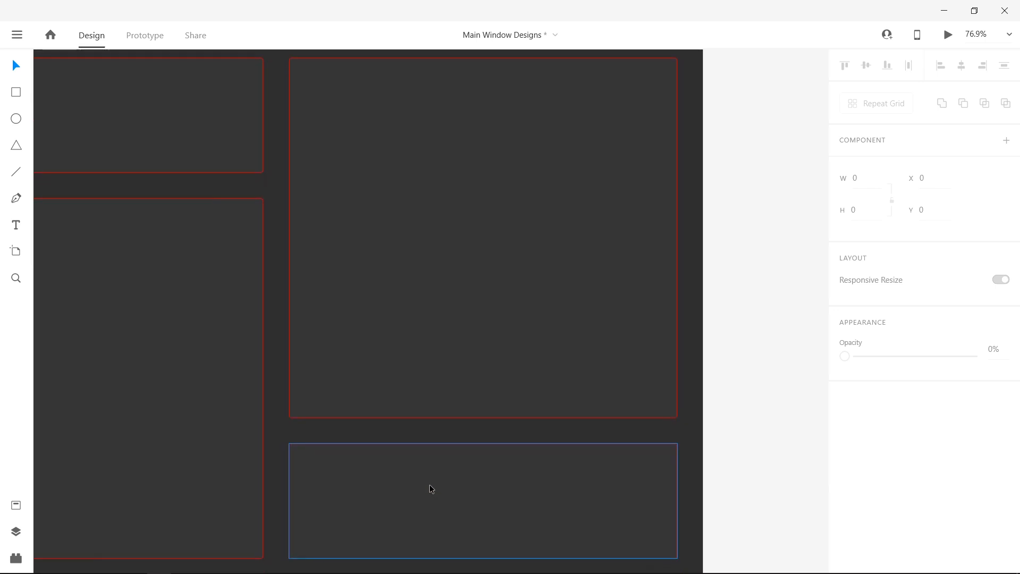
{"action": "key", "text": "alt+Tab"}
{"action": "key", "text": "alt+Tab"}
{"action": "left_click", "coordinate": [389, 263]}
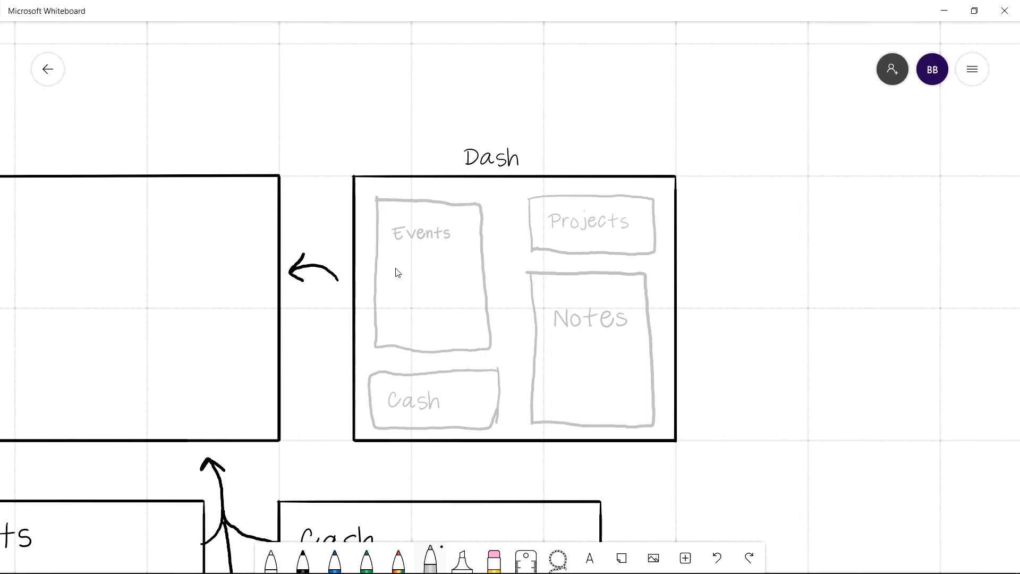
{"action": "key", "text": "alt+Tab"}
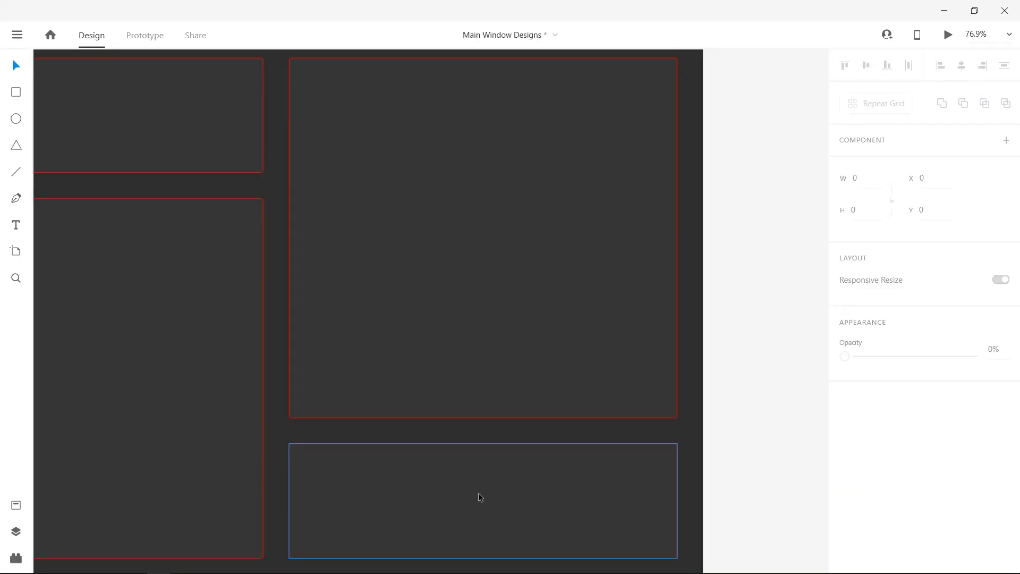
{"action": "scroll", "coordinate": [478, 498], "scroll_direction": "down", "scroll_amount": 3}
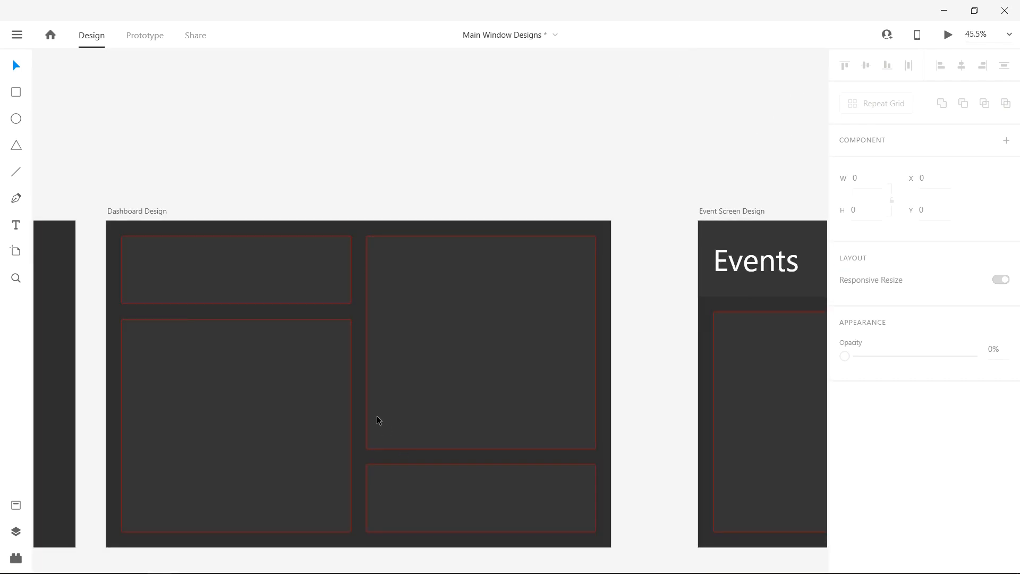
{"action": "scroll", "coordinate": [358, 379], "scroll_direction": "left", "scroll_amount": 5}
{"action": "scroll", "coordinate": [358, 380], "scroll_direction": "left", "scroll_amount": 1}
{"action": "key", "text": "alt+Tab"}
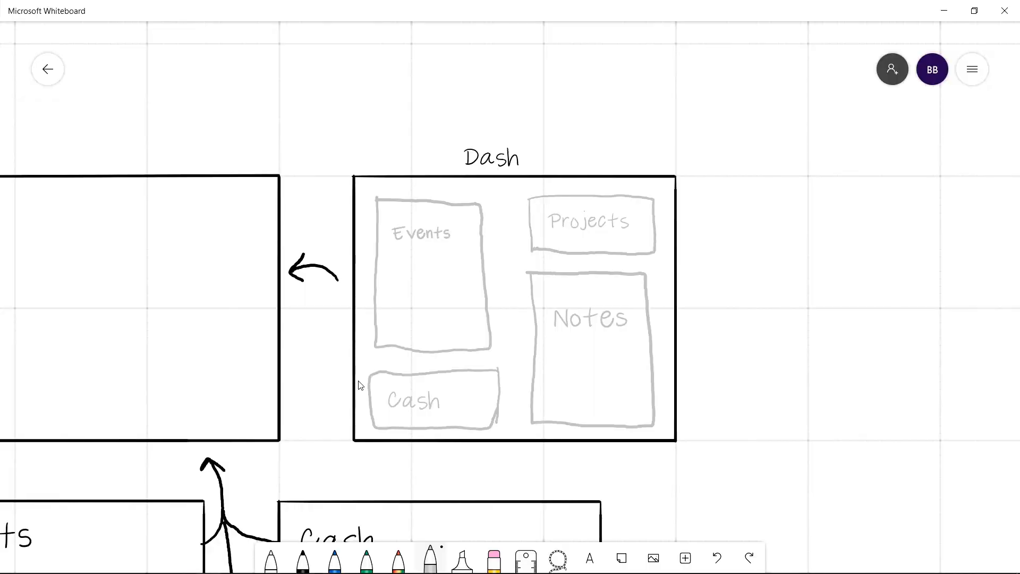
{"action": "key", "text": "alt+Tab"}
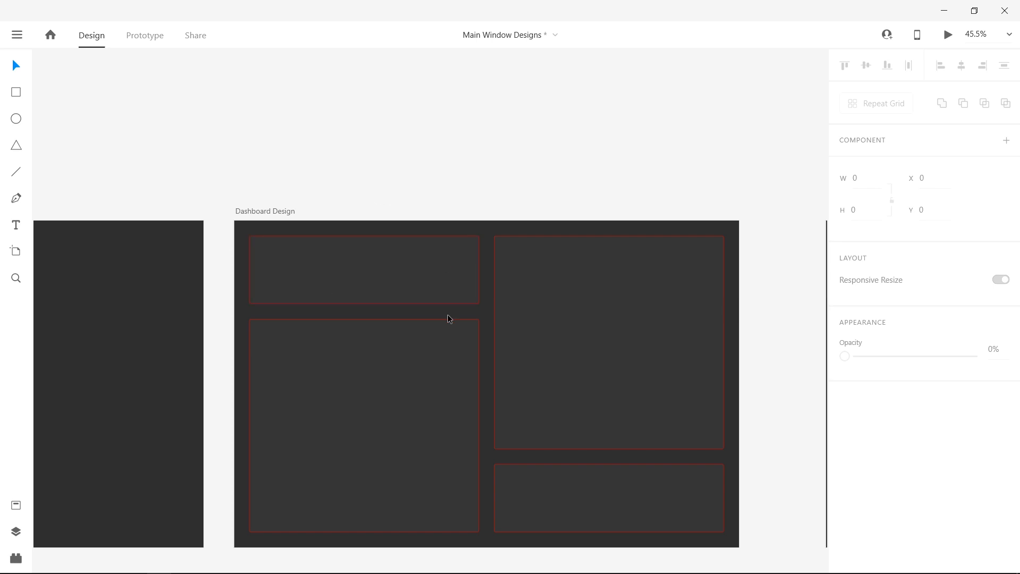
{"action": "scroll", "coordinate": [447, 314], "scroll_direction": "down", "scroll_amount": 2}
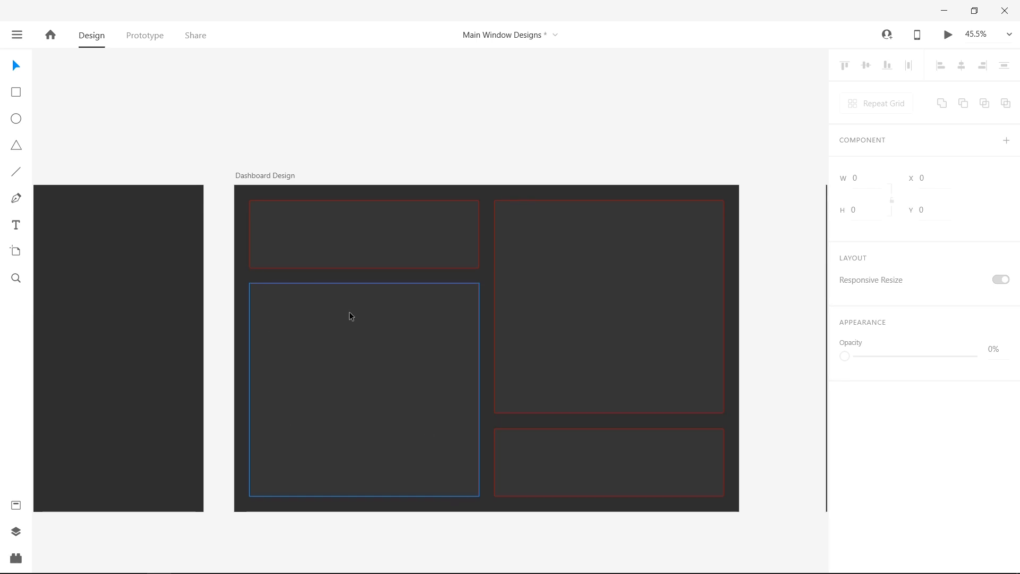
{"action": "key", "text": "alt+Tab"}
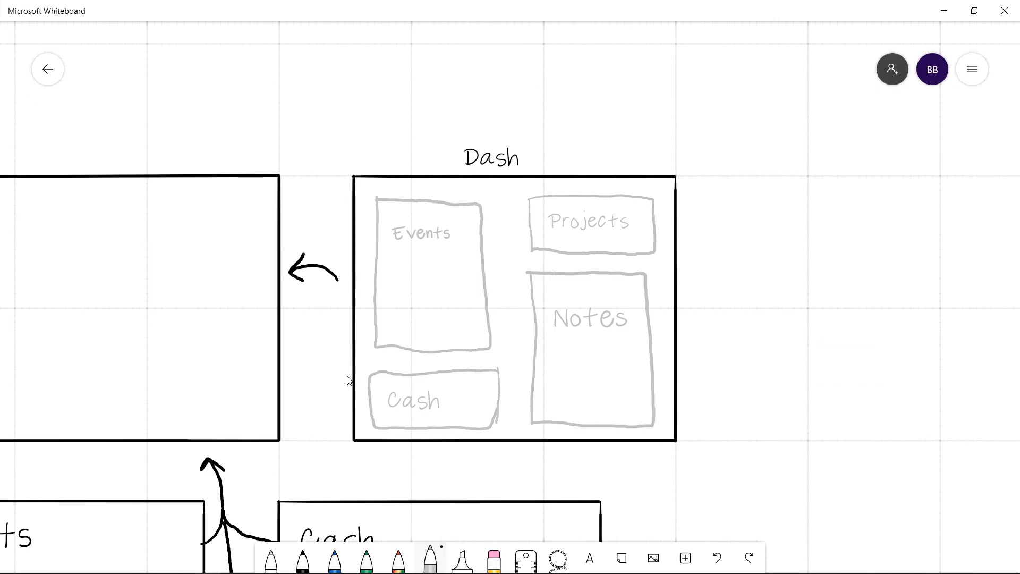
{"action": "key", "text": "alt+Tab"}
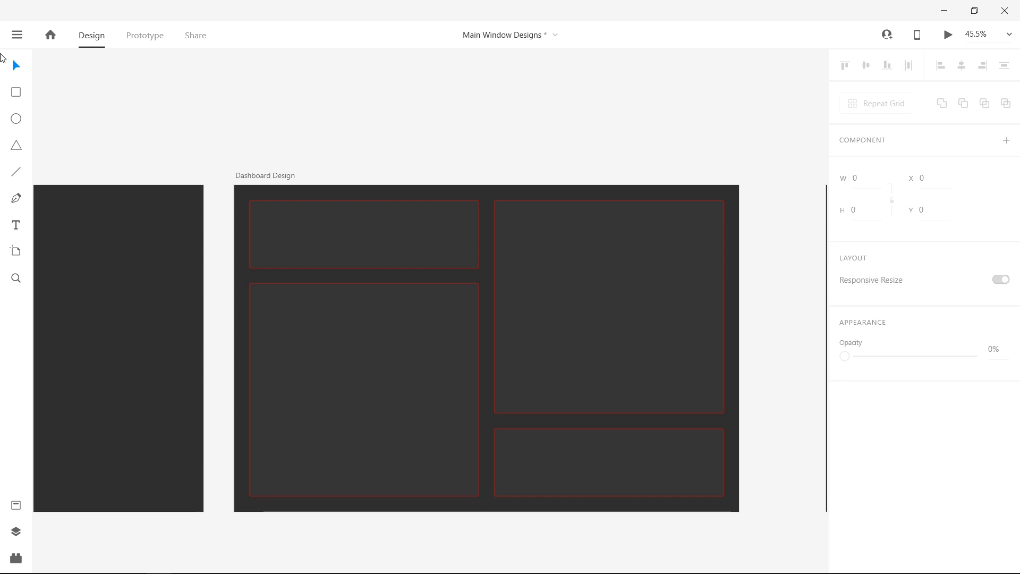
Draw a rectangle about 681 by 140 inside the top of the Dashboard Design artboard's lower-left panel and fill it with #3F3F3F.
{"action": "left_click", "coordinate": [15, 90]}
{"action": "left_click_drag", "start_coordinate": [262, 296], "coordinate": [468, 339]}
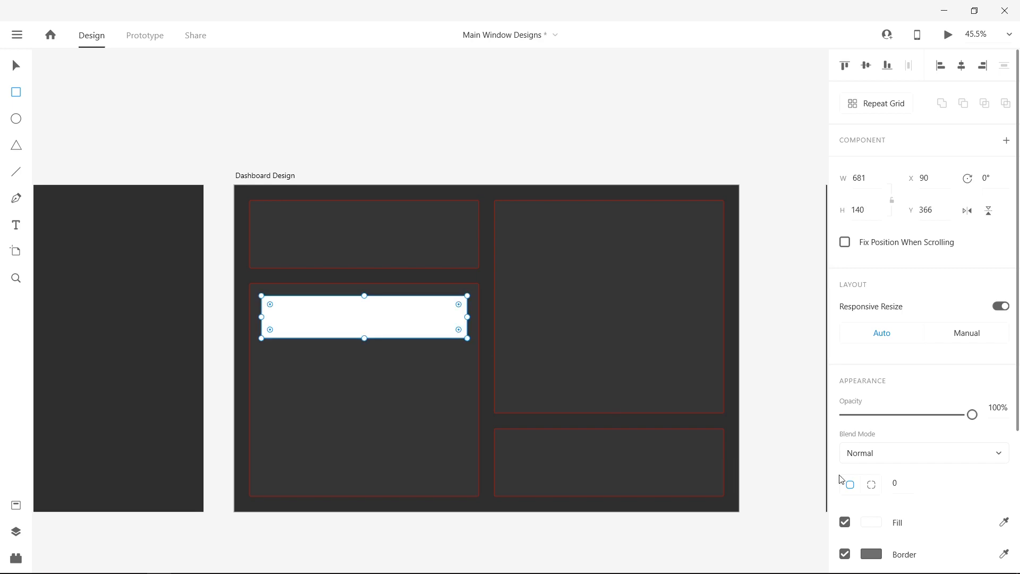
{"action": "left_click", "coordinate": [874, 524]}
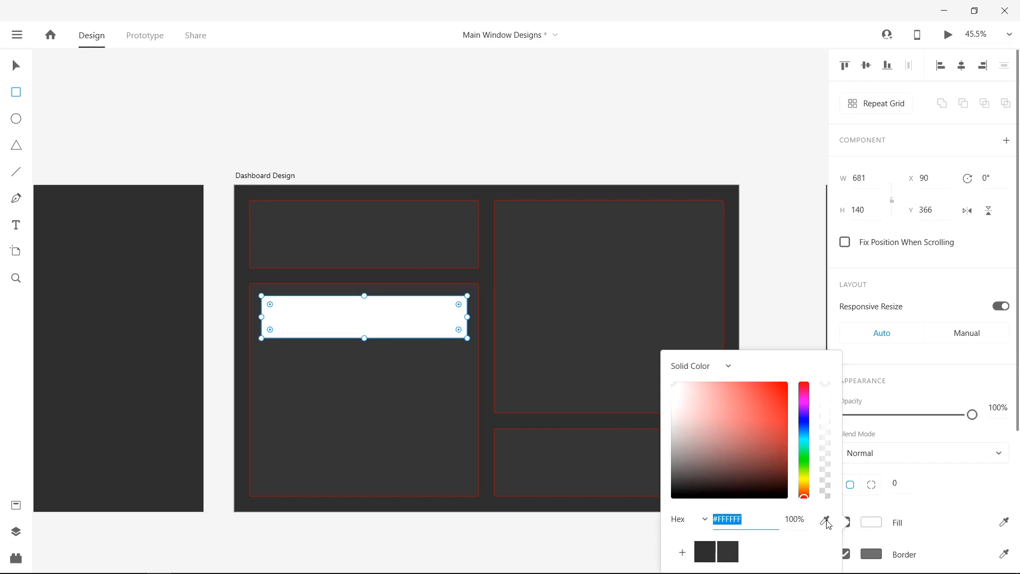
{"action": "left_click", "coordinate": [705, 551]}
{"action": "left_click", "coordinate": [728, 553]}
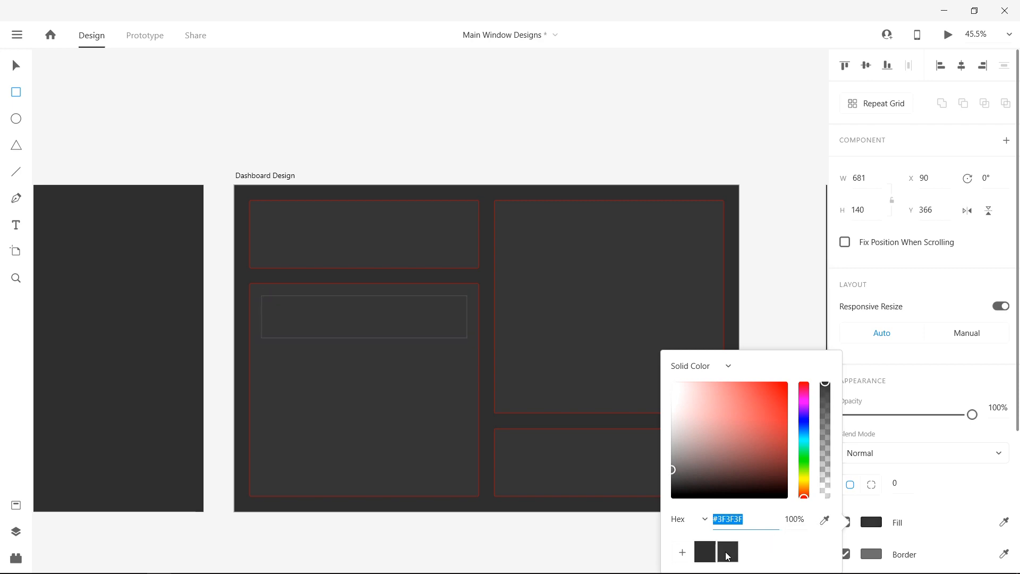
Give the new rectangle a red #FF0000 border and a corner radius of 5.
{"action": "left_click", "coordinate": [882, 554]}
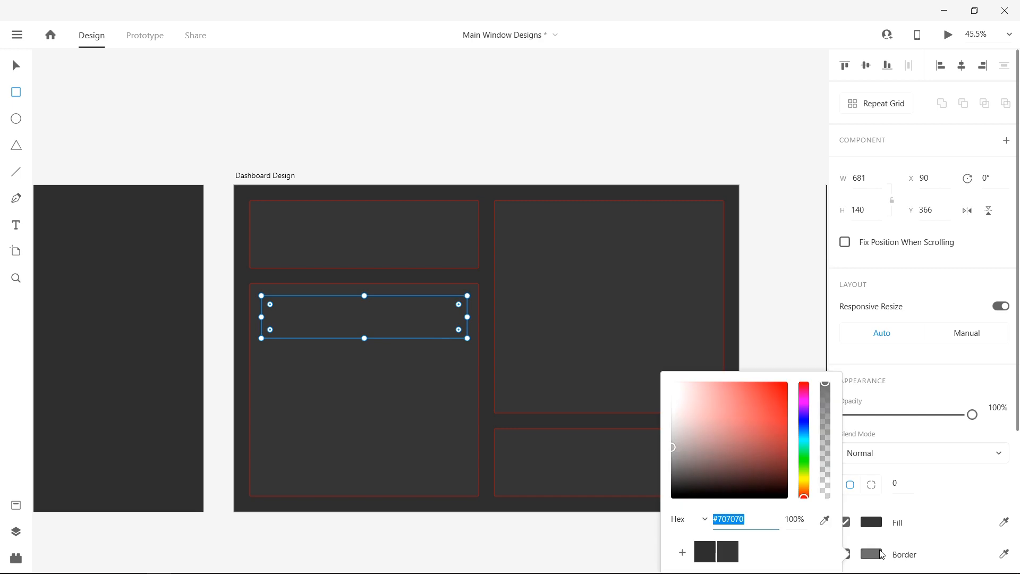
{"action": "left_click_drag", "start_coordinate": [777, 425], "coordinate": [791, 373]}
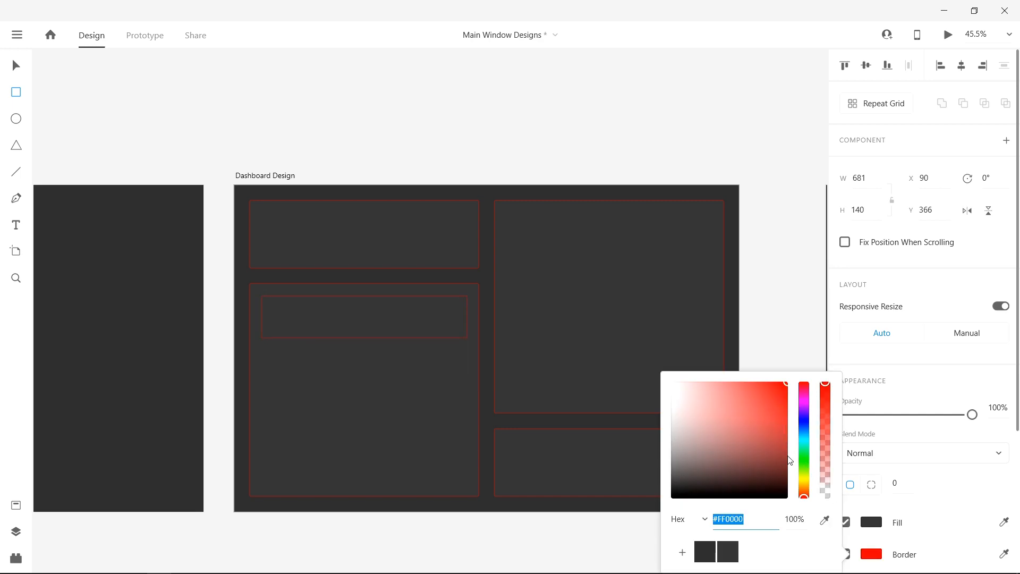
{"action": "left_click", "coordinate": [906, 483]}
{"action": "double_click", "coordinate": [904, 483]}
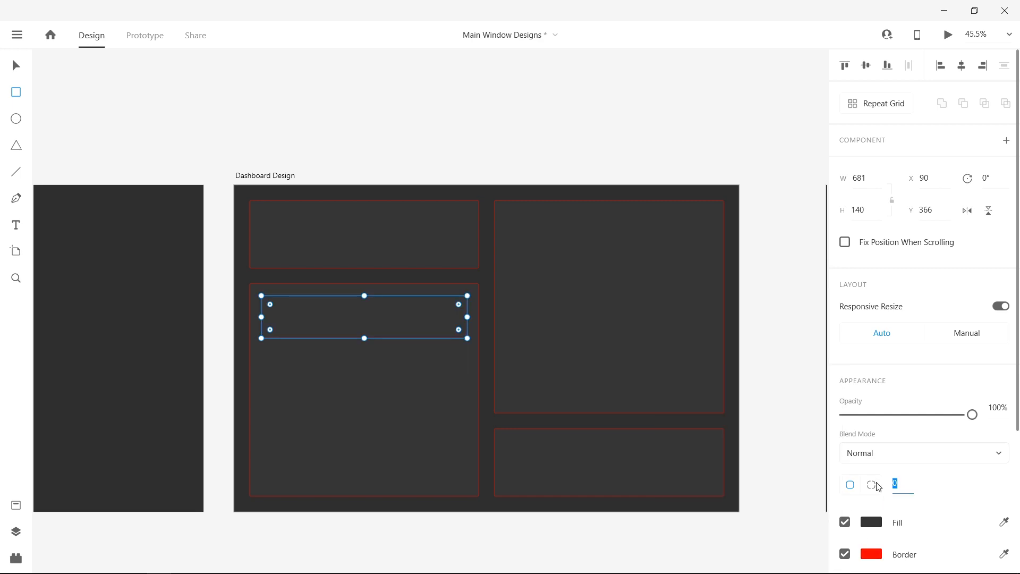
{"action": "type", "text": "5"}
{"action": "key", "text": "Return"}
Turn the rectangle into a Repeat Grid and extend it down to four stacked rows, about 624 high in total.
{"action": "left_click", "coordinate": [872, 103]}
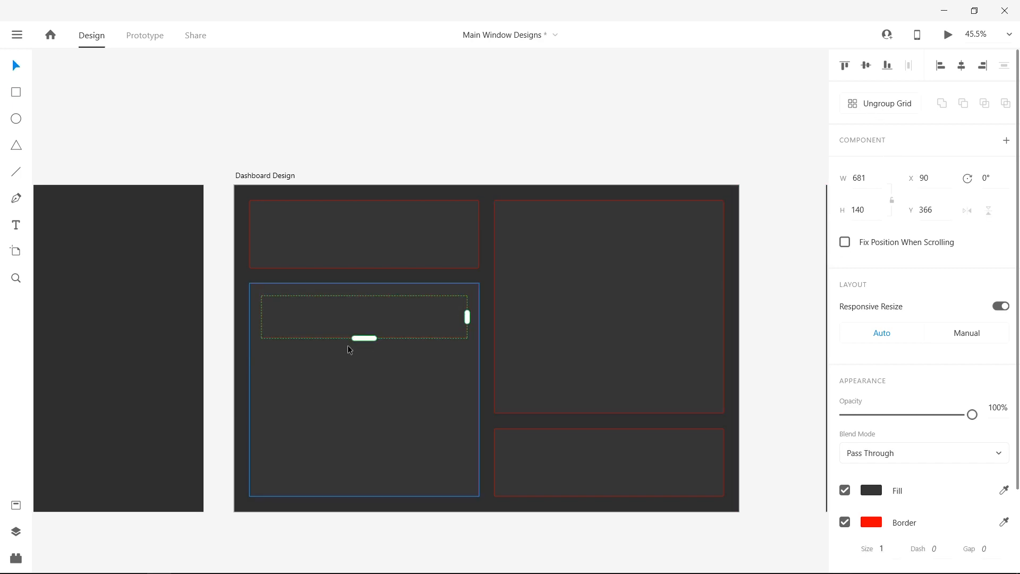
{"action": "left_click_drag", "start_coordinate": [364, 338], "coordinate": [367, 483]}
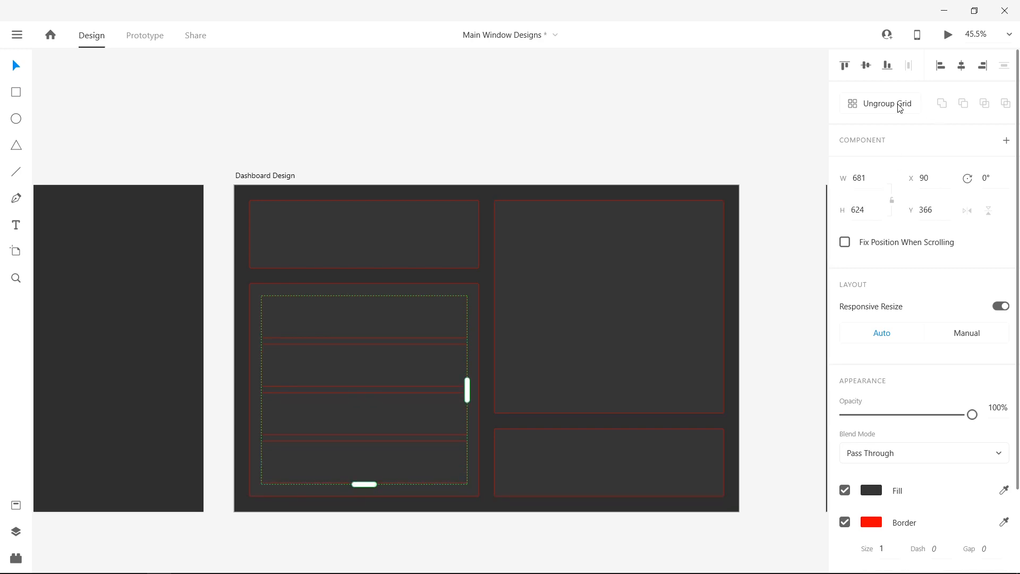
{"action": "left_click", "coordinate": [804, 177]}
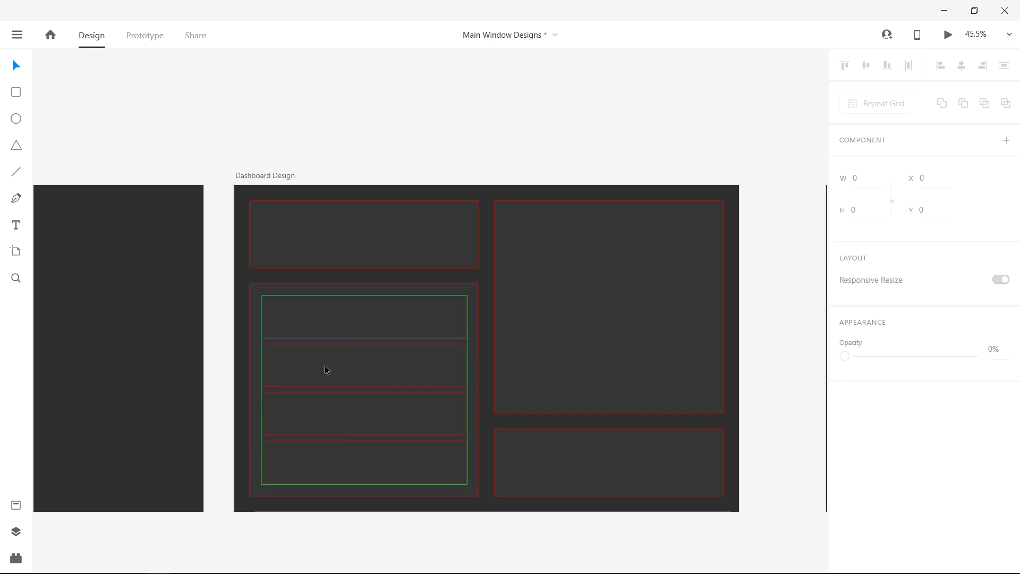
Review the Dash wireframe in Microsoft Whiteboard and the artboards from Dashboard Design onward for where the row grid fits.
{"action": "key", "text": "alt+Tab"}
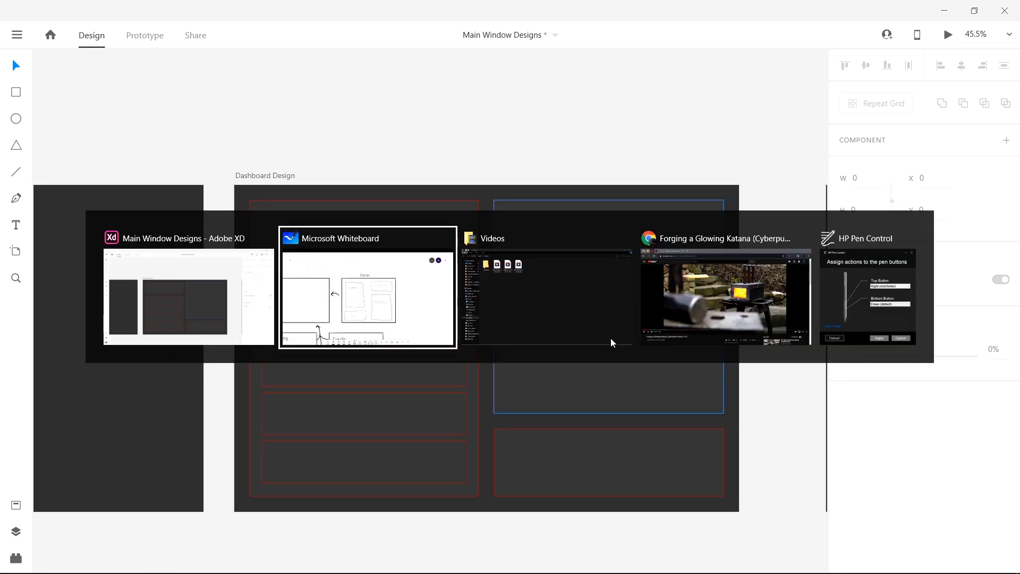
{"action": "key", "text": "alt+Tab"}
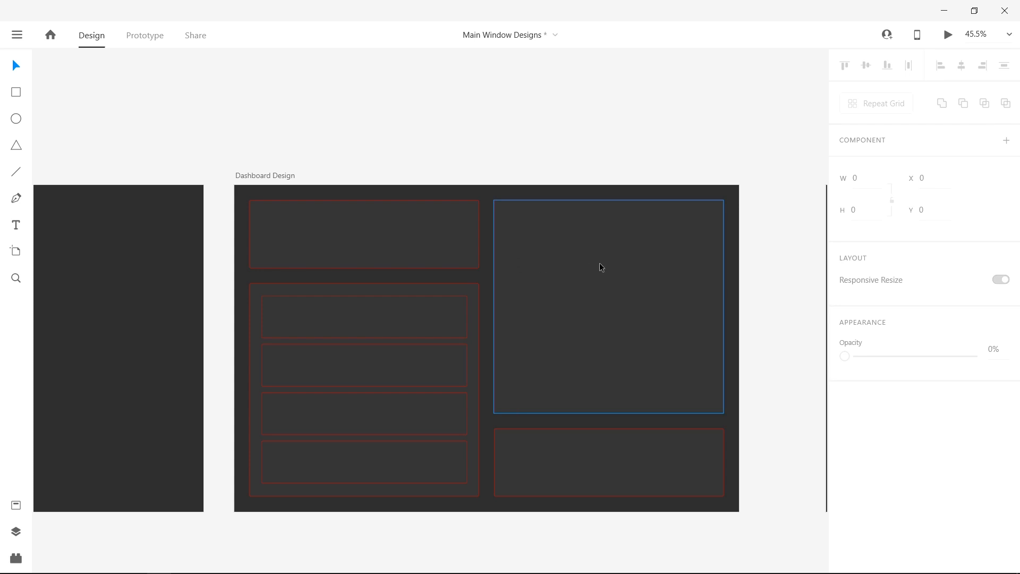
{"action": "key", "text": "alt+Tab"}
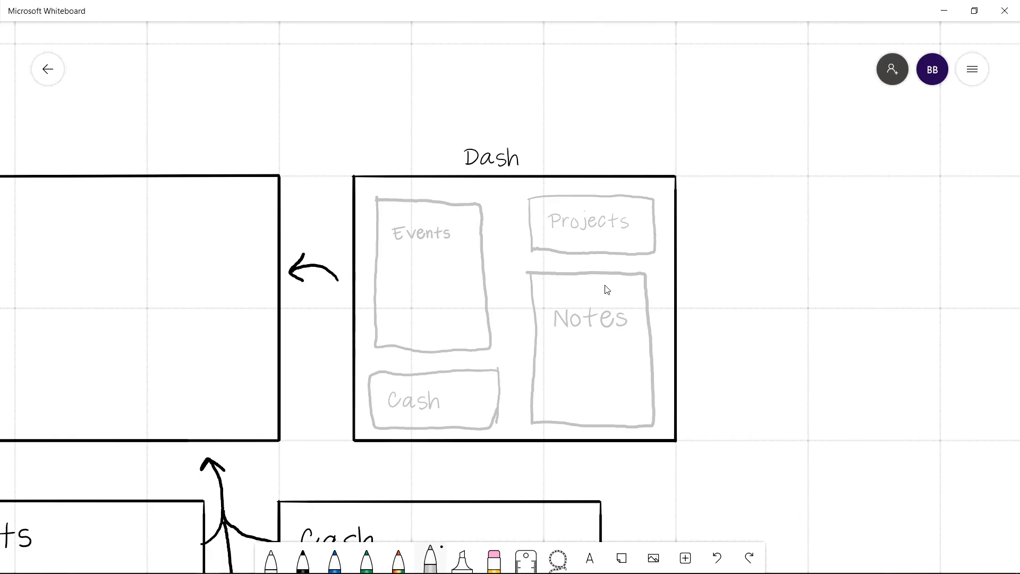
{"action": "key", "text": "alt+Tab"}
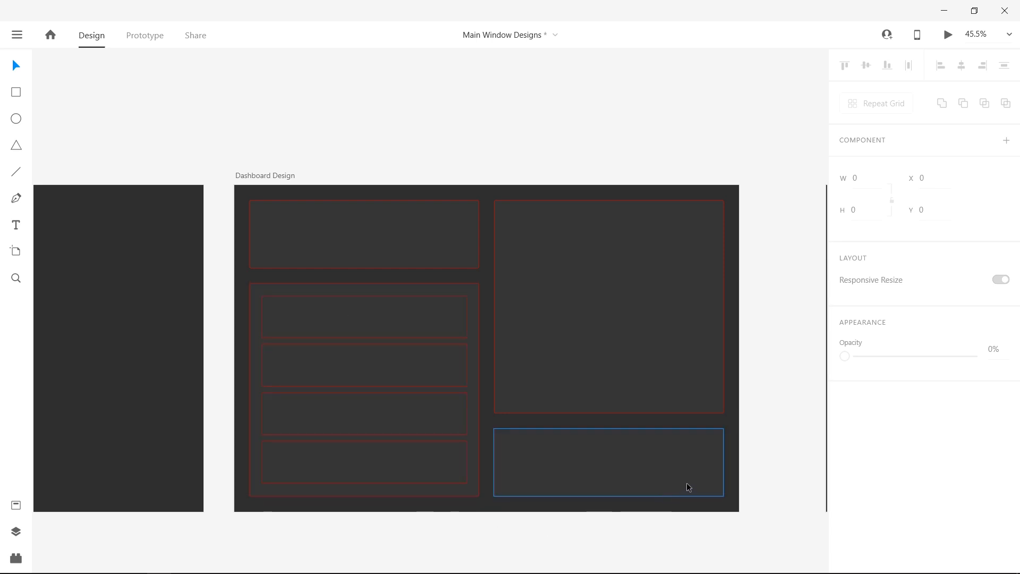
{"action": "scroll", "coordinate": [688, 488], "scroll_direction": "right", "scroll_amount": 10}
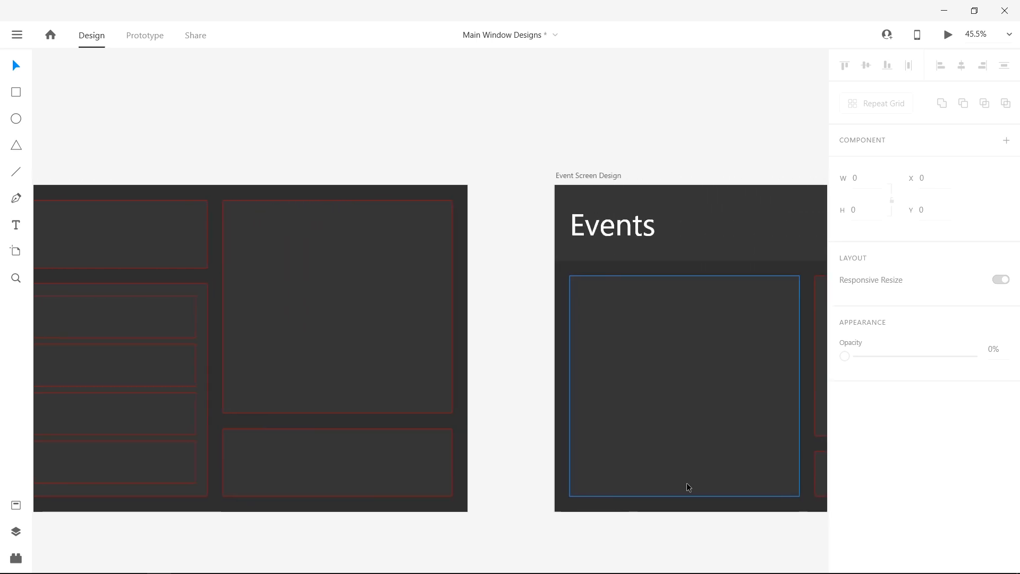
{"action": "scroll", "coordinate": [686, 483], "scroll_direction": "right", "scroll_amount": 7}
{"action": "scroll", "coordinate": [687, 483], "scroll_direction": "left", "scroll_amount": 10}
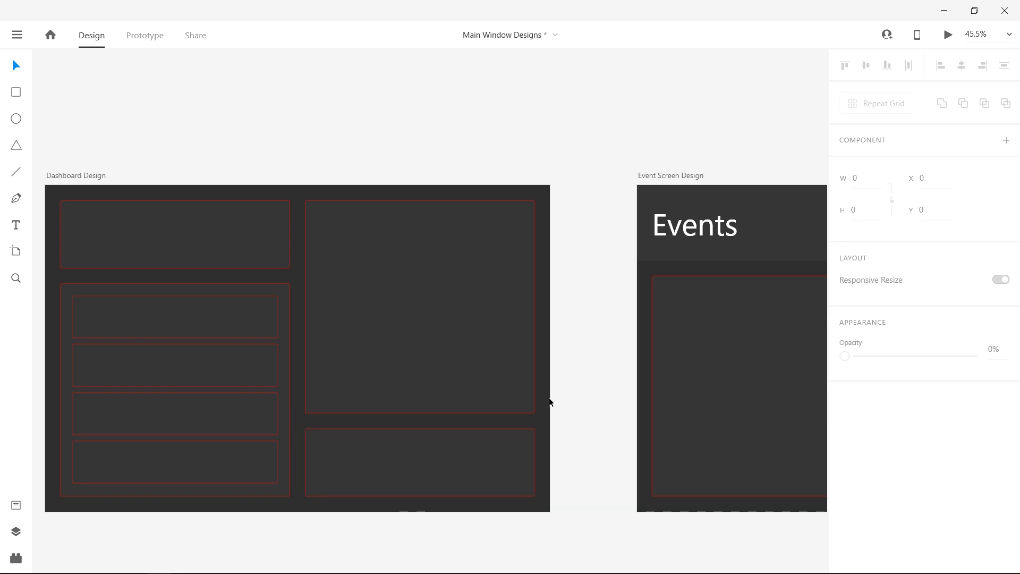
{"action": "scroll", "coordinate": [550, 399], "scroll_direction": "right", "scroll_amount": 2}
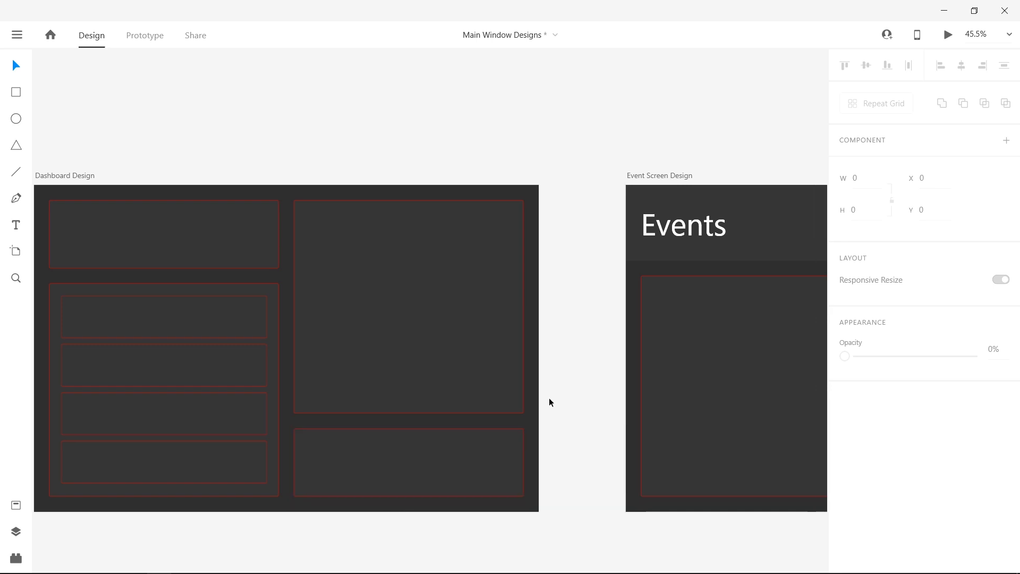
{"action": "scroll", "coordinate": [550, 400], "scroll_direction": "right", "scroll_amount": 5}
{"action": "scroll", "coordinate": [549, 400], "scroll_direction": "left", "scroll_amount": 3}
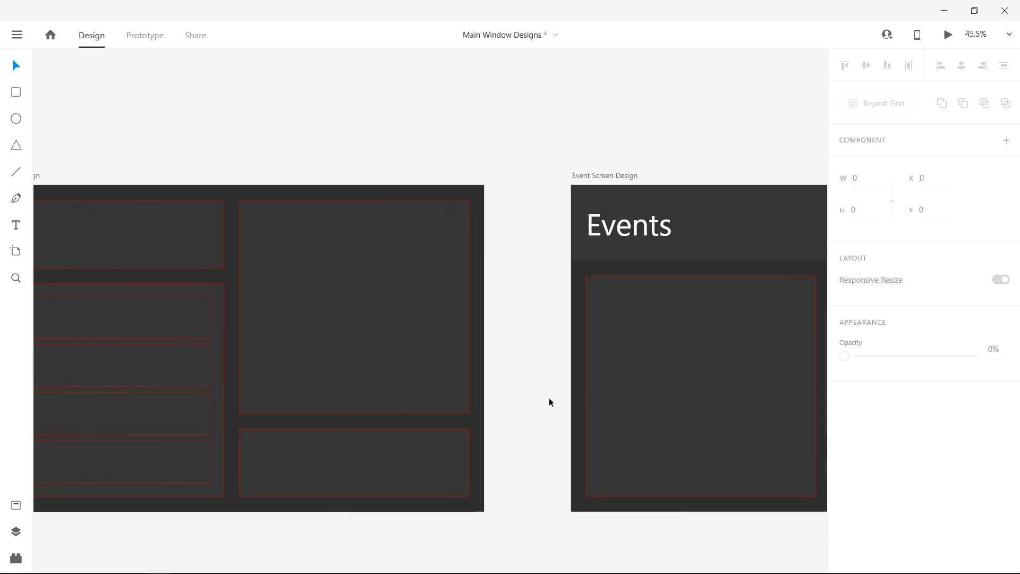
{"action": "scroll", "coordinate": [550, 398], "scroll_direction": "left", "scroll_amount": 5}
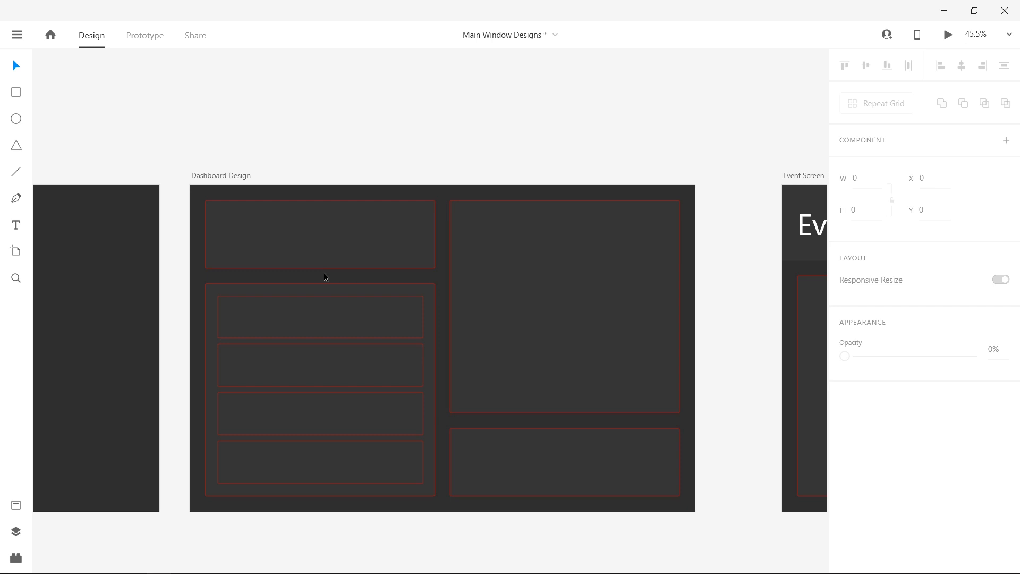
{"action": "scroll", "coordinate": [324, 275], "scroll_direction": "left", "scroll_amount": 7}
{"action": "scroll", "coordinate": [324, 276], "scroll_direction": "right", "scroll_amount": 4}
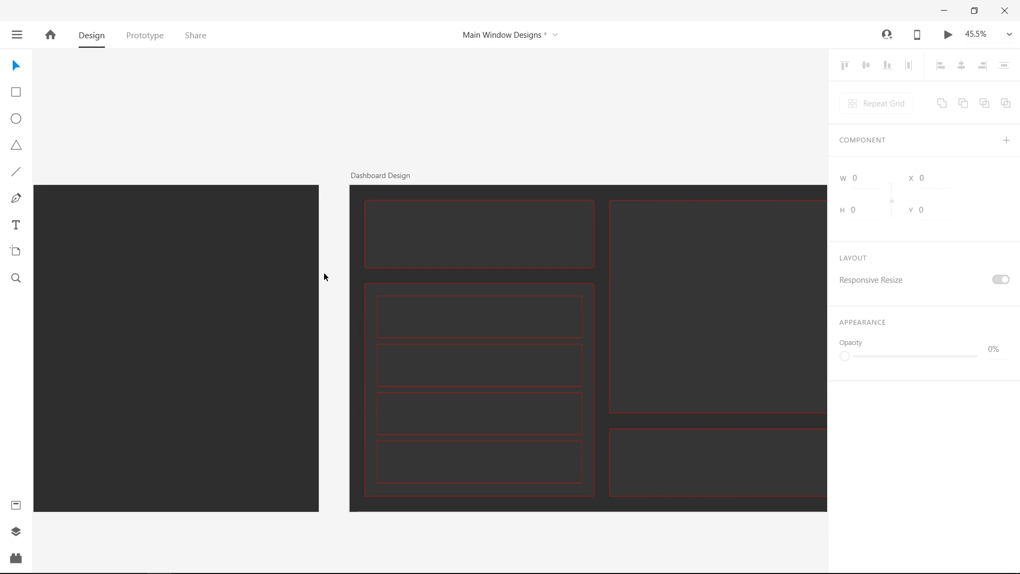
{"action": "scroll", "coordinate": [596, 374], "scroll_direction": "right", "scroll_amount": 6}
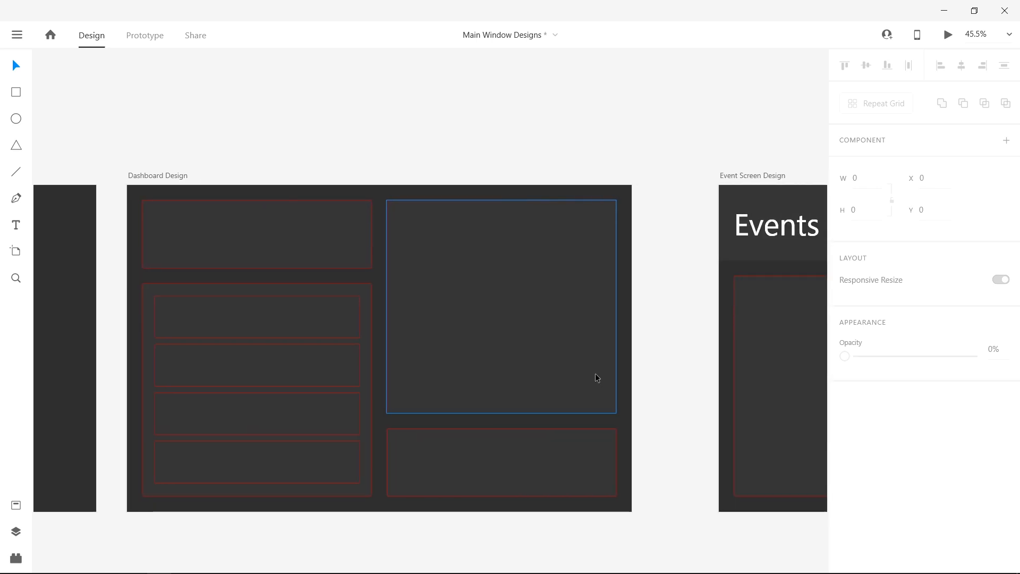
{"action": "scroll", "coordinate": [597, 377], "scroll_direction": "right", "scroll_amount": 8}
{"action": "scroll", "coordinate": [597, 377], "scroll_direction": "right", "scroll_amount": 10}
{"action": "scroll", "coordinate": [595, 378], "scroll_direction": "right", "scroll_amount": 20}
{"action": "scroll", "coordinate": [595, 377], "scroll_direction": "left", "scroll_amount": 20}
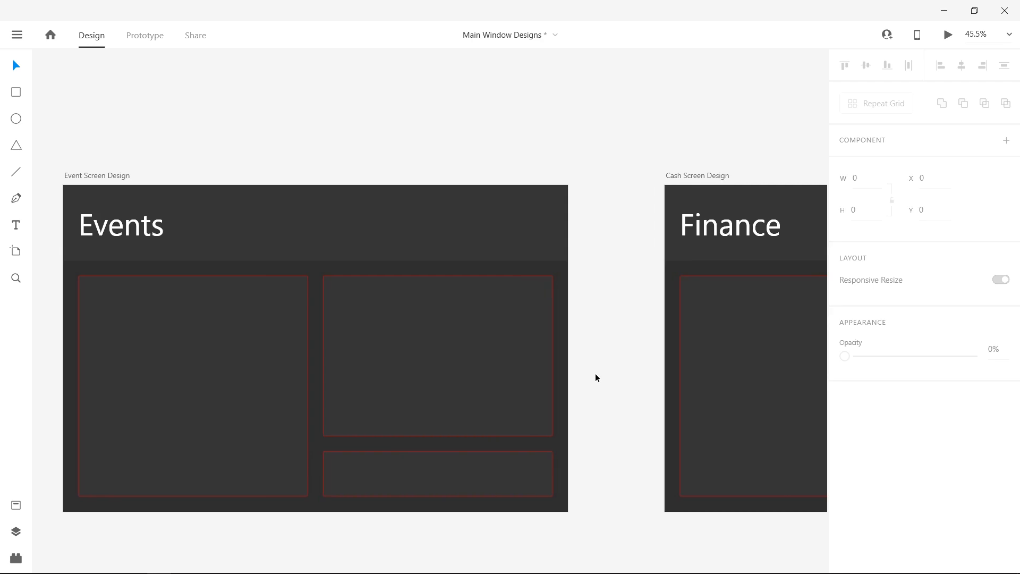
Copy the four-row grid from Dashboard Design into the left panel of Event Screen Design and move it up to Y 353.
{"action": "scroll", "coordinate": [595, 373], "scroll_direction": "left", "scroll_amount": 4}
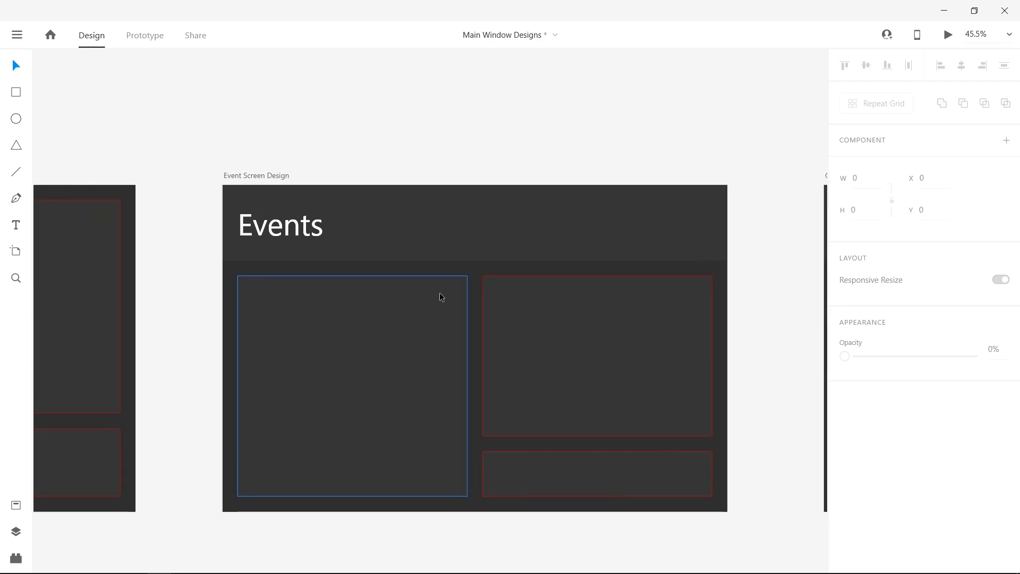
{"action": "scroll", "coordinate": [160, 325], "scroll_direction": "left", "scroll_amount": 11}
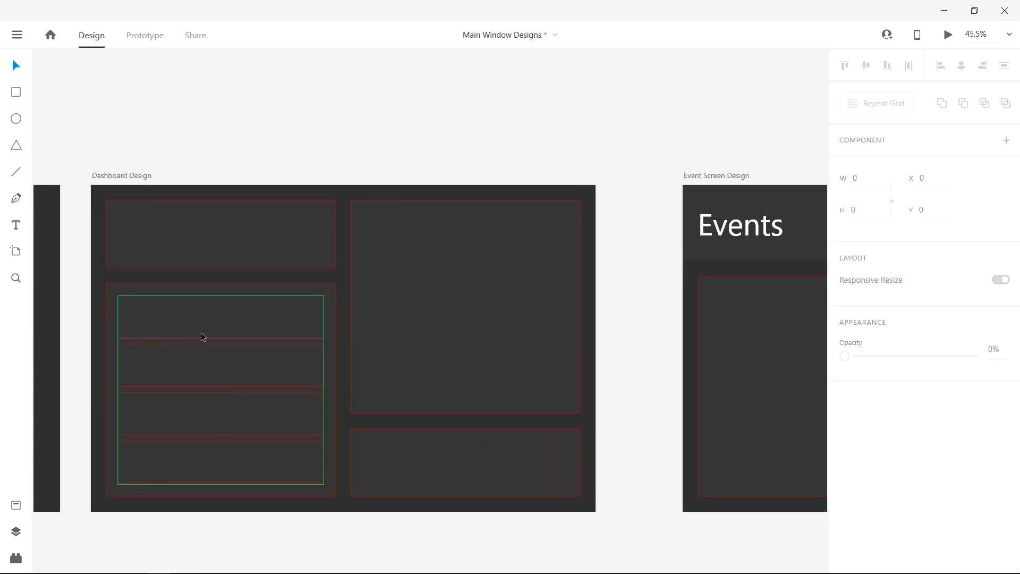
{"action": "left_click", "coordinate": [233, 314]}
{"action": "left_click", "coordinate": [743, 333]}
{"action": "key", "text": "ctrl+v"}
{"action": "scroll", "coordinate": [743, 333], "scroll_direction": "right", "scroll_amount": 5}
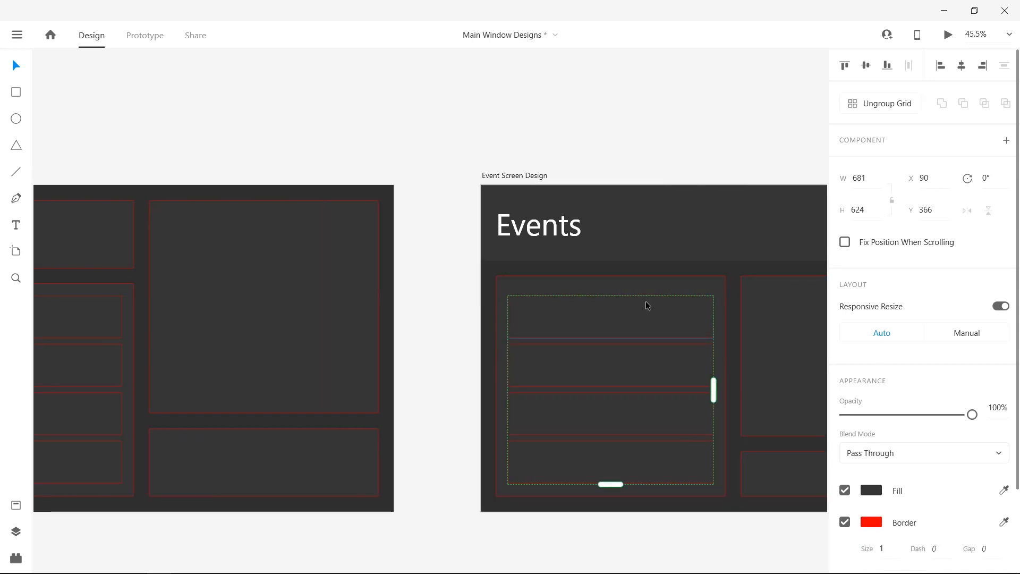
{"action": "left_click_drag", "start_coordinate": [632, 304], "coordinate": [630, 301]}
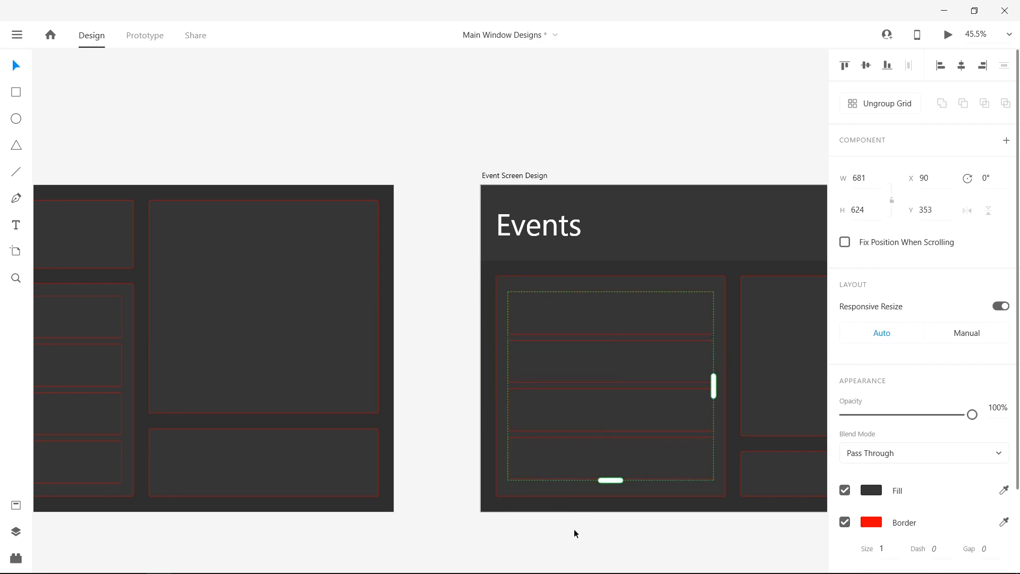
Compare the four-row grids and surrounding panels in Dashboard Design and Event Screen Design.
{"action": "left_click", "coordinate": [568, 542]}
{"action": "scroll", "coordinate": [568, 542], "scroll_direction": "down", "scroll_amount": 2}
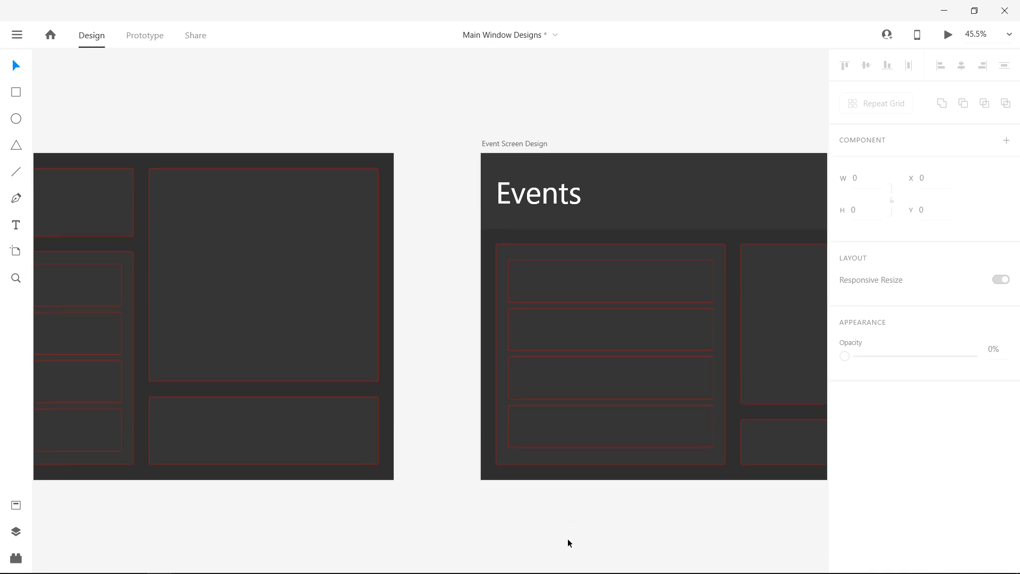
{"action": "scroll", "coordinate": [567, 538], "scroll_direction": "right", "scroll_amount": 2}
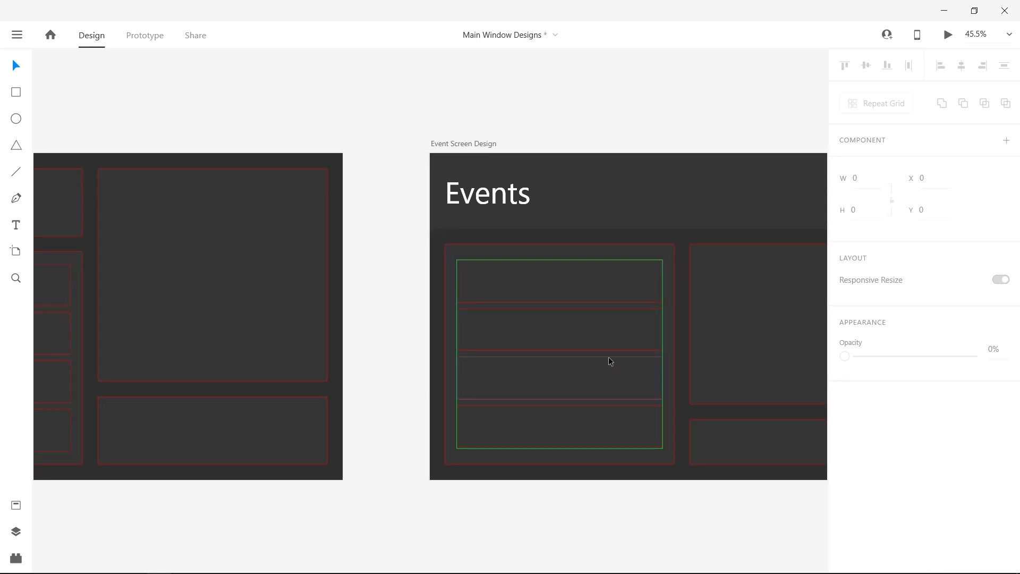
{"action": "scroll", "coordinate": [222, 410], "scroll_direction": "left", "scroll_amount": 8}
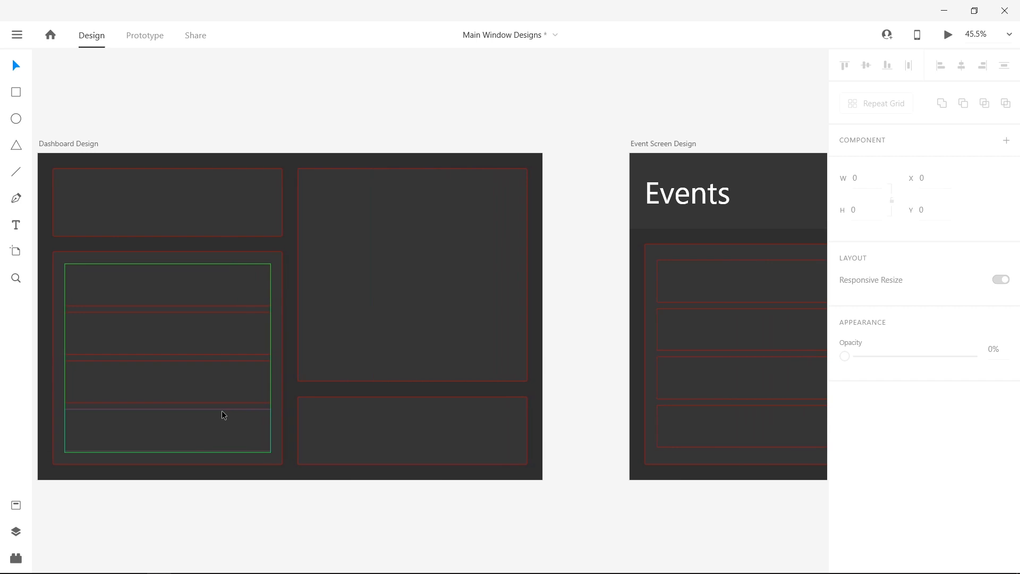
{"action": "scroll", "coordinate": [221, 410], "scroll_direction": "down", "scroll_amount": 2}
{"action": "scroll", "coordinate": [222, 410], "scroll_direction": "up", "scroll_amount": 1}
{"action": "scroll", "coordinate": [799, 372], "scroll_direction": "right", "scroll_amount": 5}
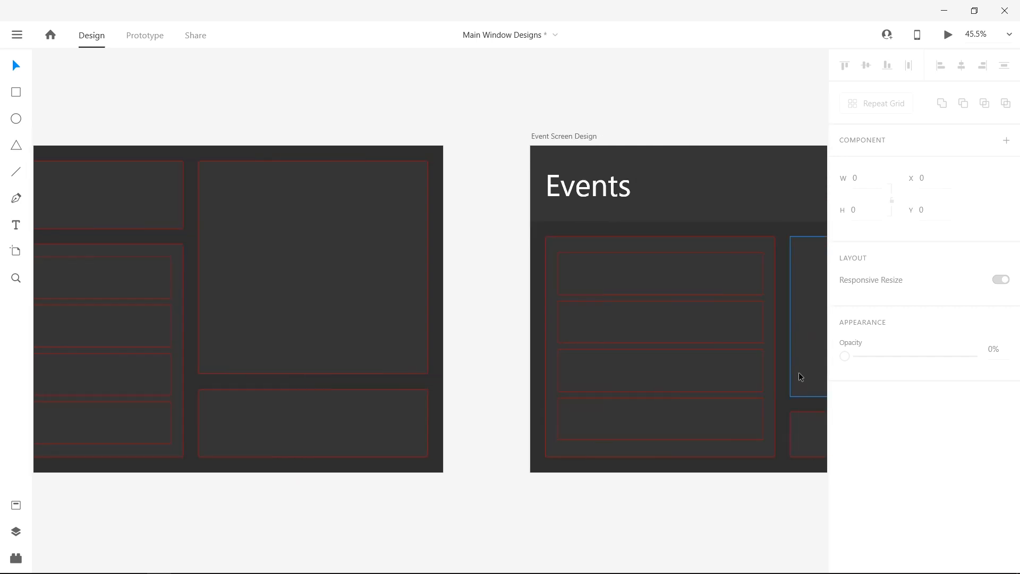
{"action": "scroll", "coordinate": [588, 391], "scroll_direction": "left", "scroll_amount": 8}
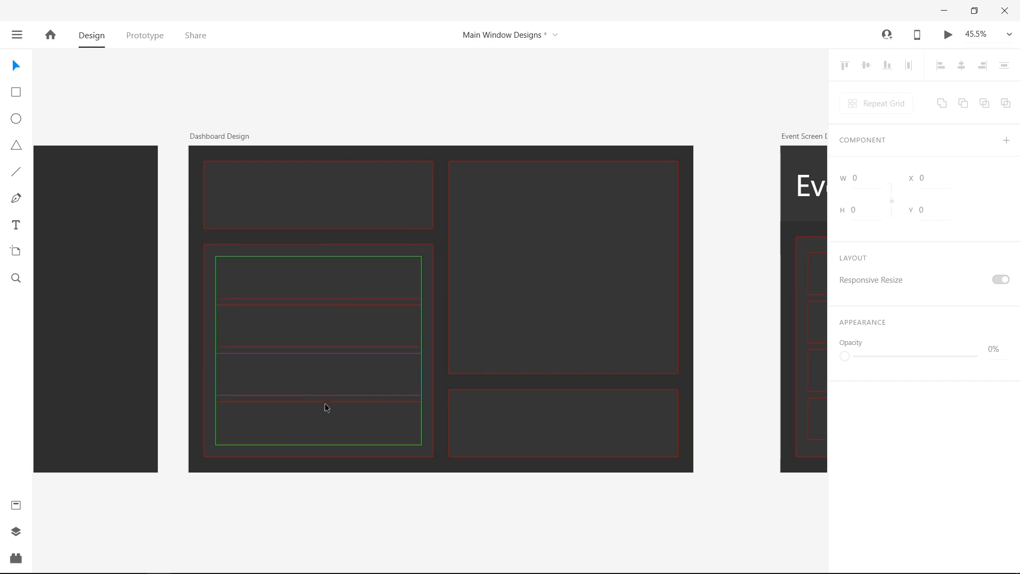
{"action": "scroll", "coordinate": [435, 430], "scroll_direction": "right", "scroll_amount": 7}
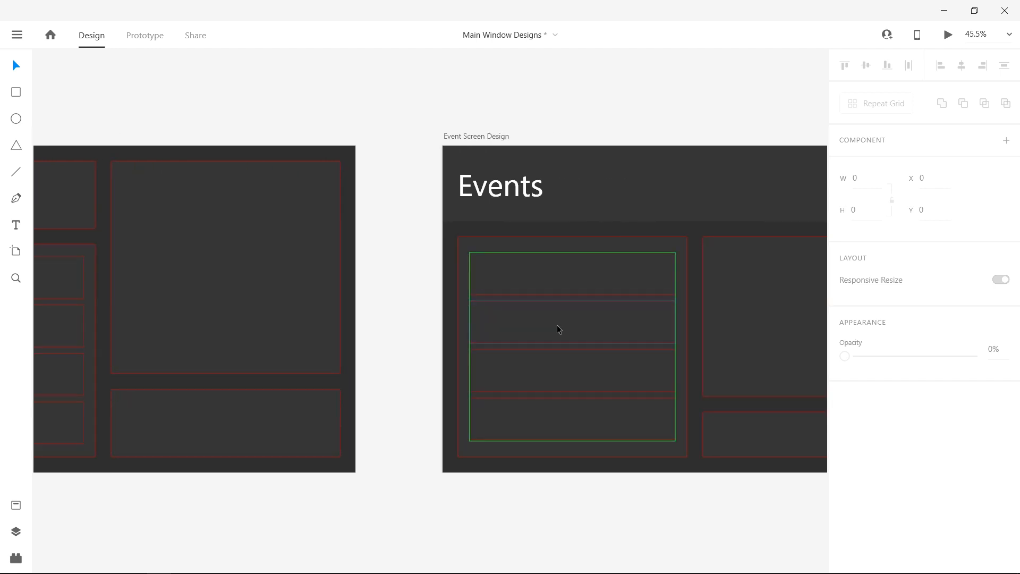
Switch to Microsoft Whiteboard to check the wireframes, and return to Event Screen Design in Adobe XD.
{"action": "key", "text": "alt+Tab"}
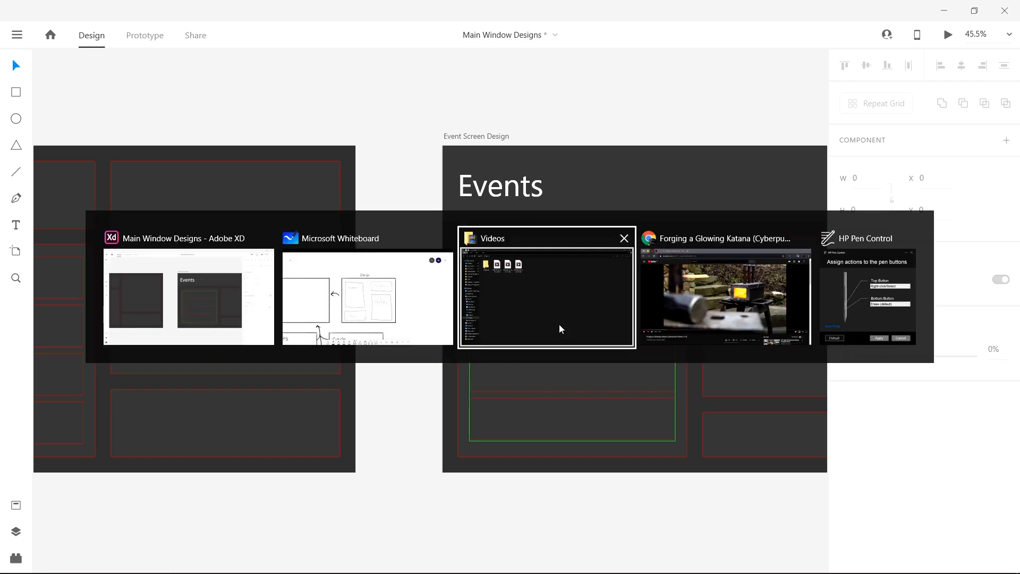
{"action": "left_click", "coordinate": [429, 287]}
{"action": "key", "text": "alt+Tab"}
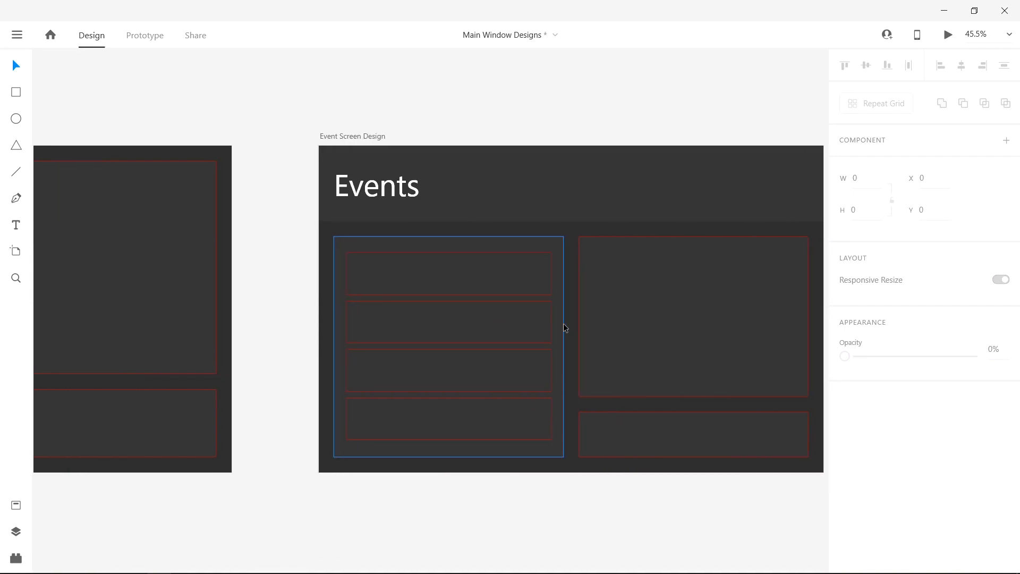
{"action": "scroll", "coordinate": [480, 365], "scroll_direction": "up", "scroll_amount": 1}
{"action": "scroll", "coordinate": [482, 366], "scroll_direction": "down", "scroll_amount": 1}
{"action": "scroll", "coordinate": [482, 367], "scroll_direction": "right", "scroll_amount": 3}
{"action": "scroll", "coordinate": [481, 366], "scroll_direction": "left", "scroll_amount": 1}
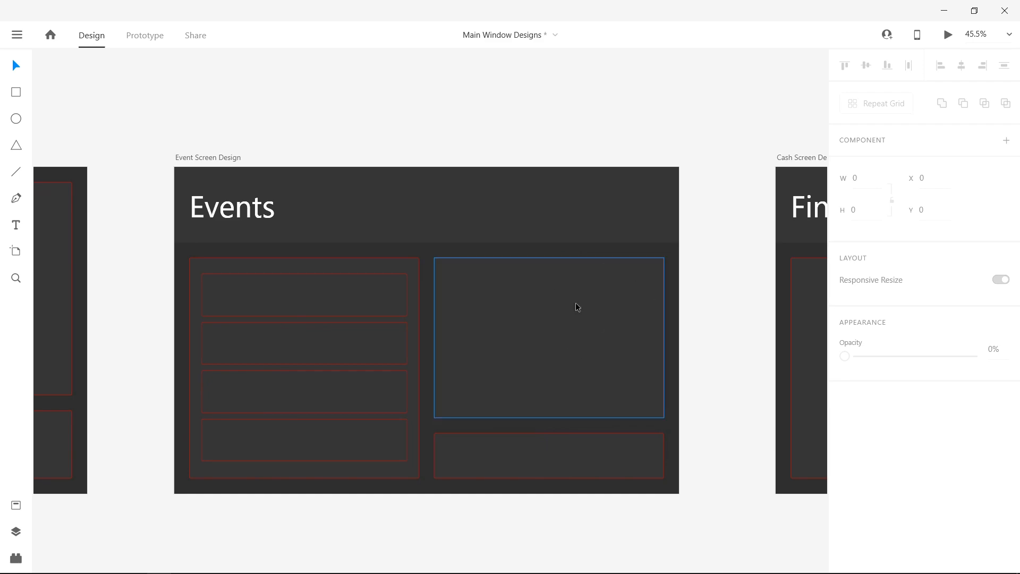
Select the row grid in Event Screen Design and examine it and the neighbouring panels at 100% zoom.
{"action": "left_click", "coordinate": [381, 292]}
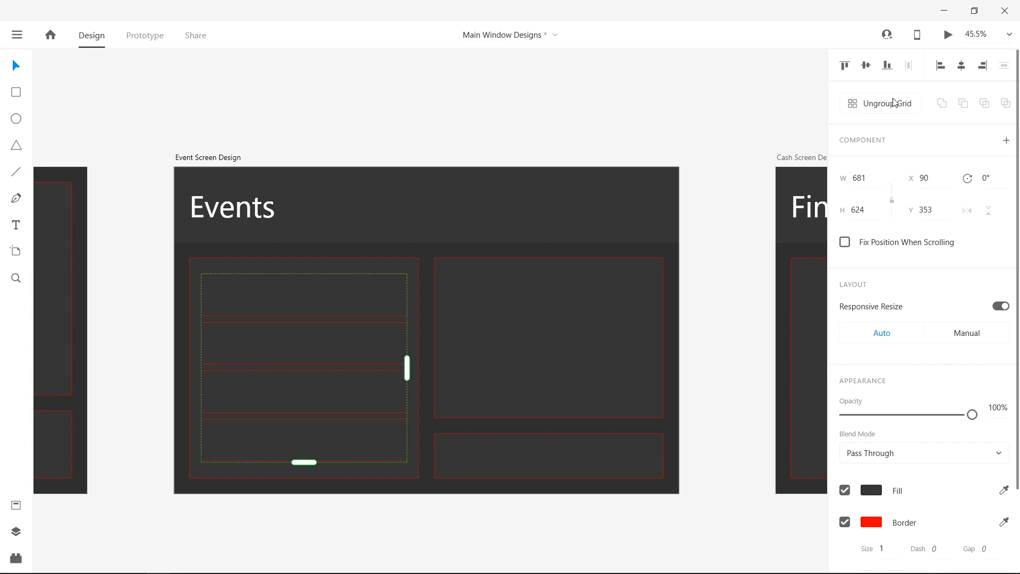
{"action": "left_click", "coordinate": [971, 33]}
{"action": "double_click", "coordinate": [971, 33]}
{"action": "type", "text": "100"}
{"action": "key", "text": "Return"}
{"action": "scroll", "coordinate": [595, 260], "scroll_direction": "down", "scroll_amount": 5}
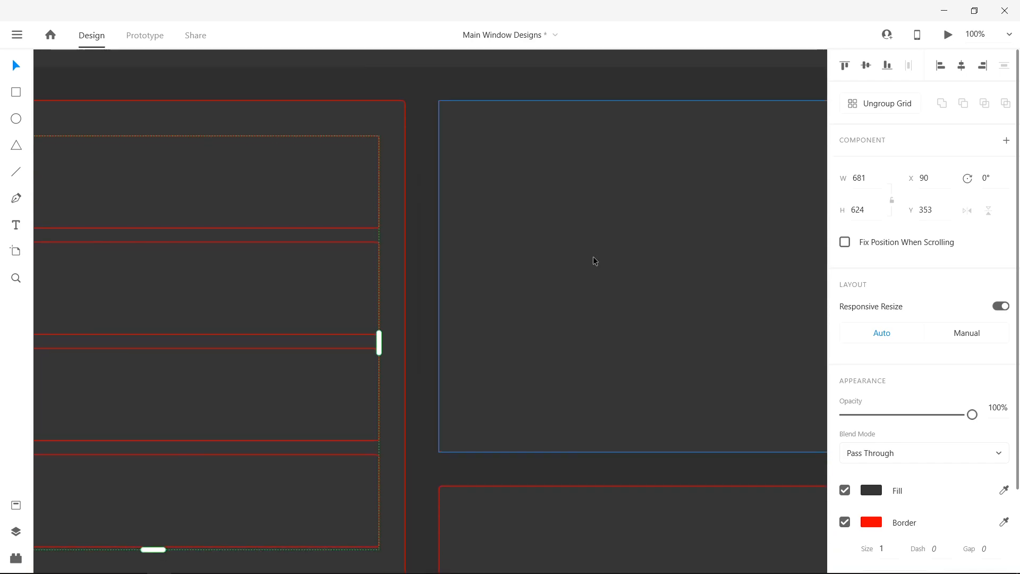
{"action": "scroll", "coordinate": [594, 260], "scroll_direction": "right", "scroll_amount": 6}
{"action": "scroll", "coordinate": [594, 258], "scroll_direction": "left", "scroll_amount": 3}
{"action": "scroll", "coordinate": [593, 258], "scroll_direction": "up", "scroll_amount": 1}
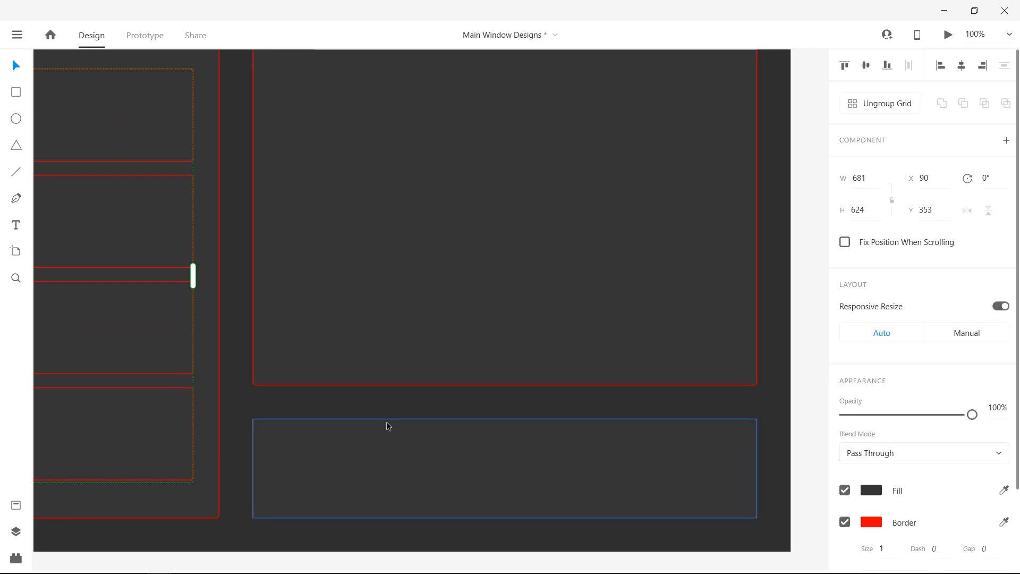
{"action": "scroll", "coordinate": [205, 310], "scroll_direction": "left", "scroll_amount": 2}
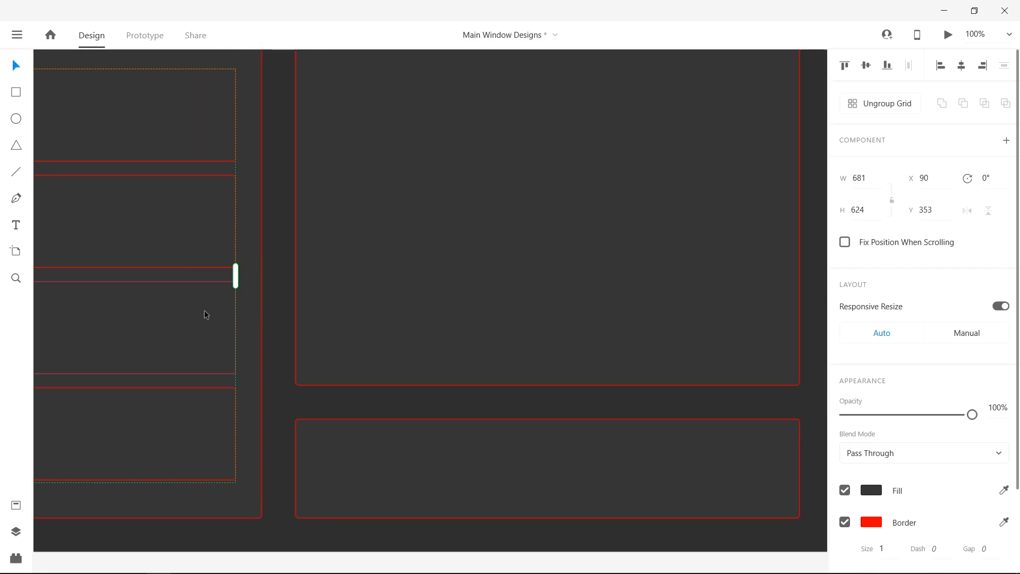
{"action": "scroll", "coordinate": [468, 400], "scroll_direction": "right", "scroll_amount": 3}
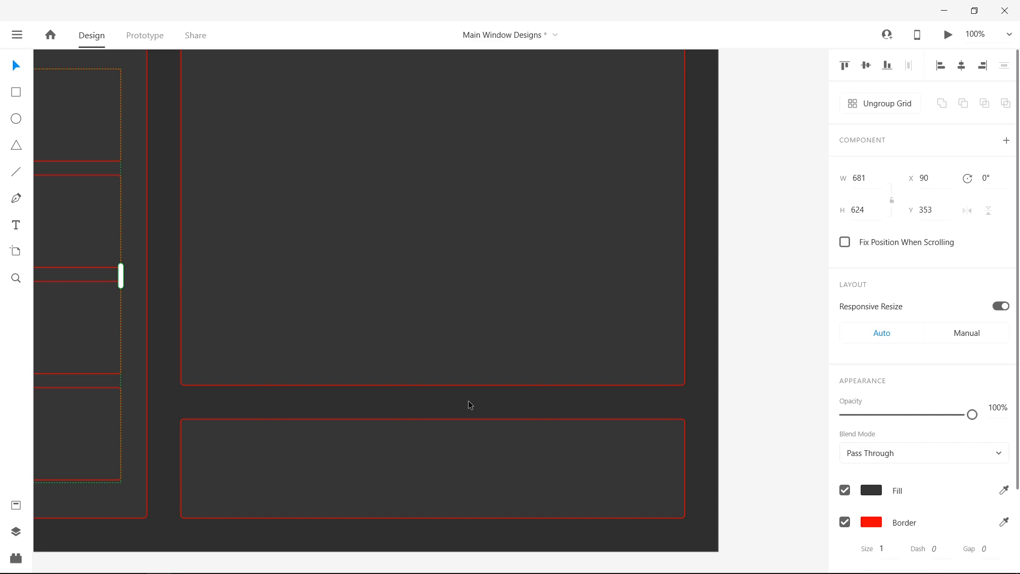
Paste the four-row grid into the large empty panel of Cash Screen Design at X 90, Y 353.
{"action": "scroll", "coordinate": [578, 391], "scroll_direction": "down", "scroll_amount": 10}
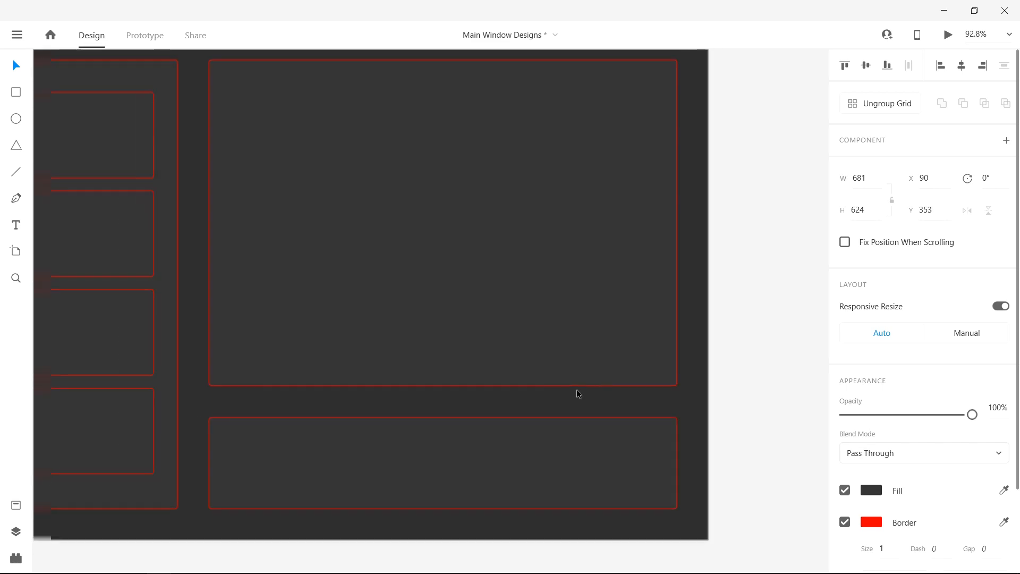
{"action": "scroll", "coordinate": [578, 390], "scroll_direction": "up", "scroll_amount": 5}
{"action": "scroll", "coordinate": [578, 392], "scroll_direction": "right", "scroll_amount": 5}
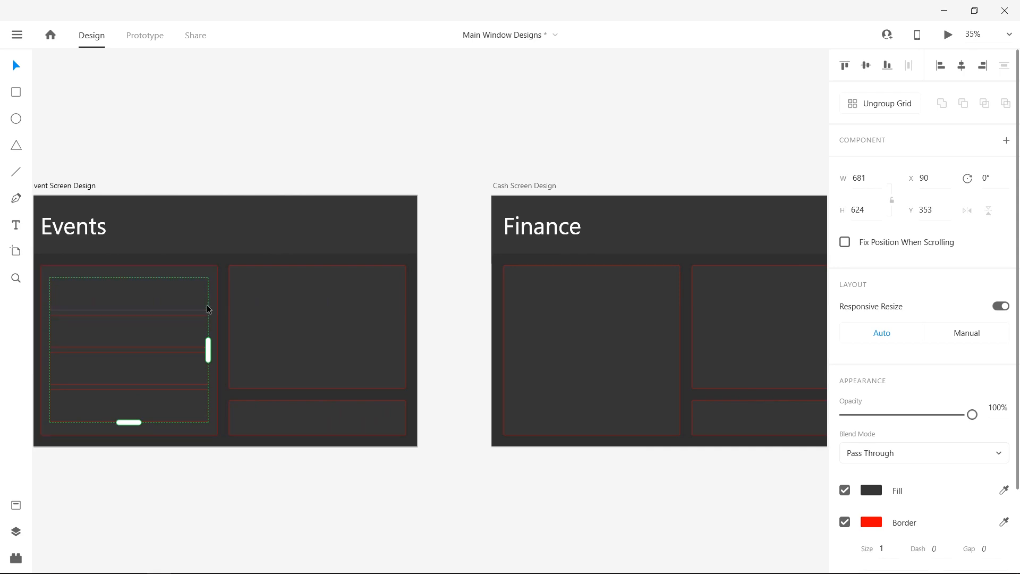
{"action": "left_click", "coordinate": [528, 349]}
{"action": "key", "text": "ctrl+v"}
{"action": "scroll", "coordinate": [528, 349], "scroll_direction": "right", "scroll_amount": 3}
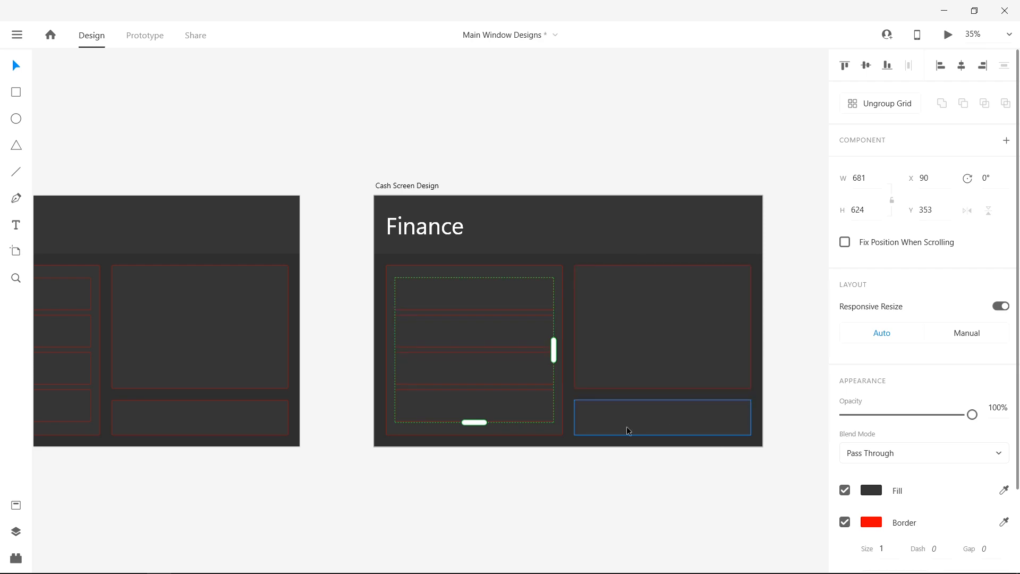
Paste the four-row grid into the tall 760 by 730 panel of Notes Screen Design.
{"action": "scroll", "coordinate": [695, 463], "scroll_direction": "right", "scroll_amount": 8}
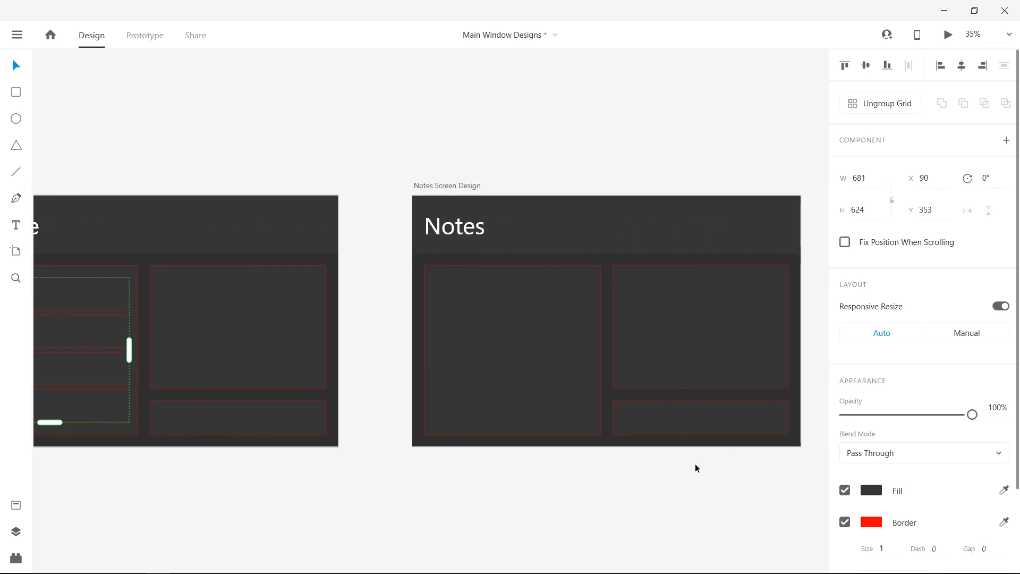
{"action": "scroll", "coordinate": [695, 464], "scroll_direction": "right", "scroll_amount": 1}
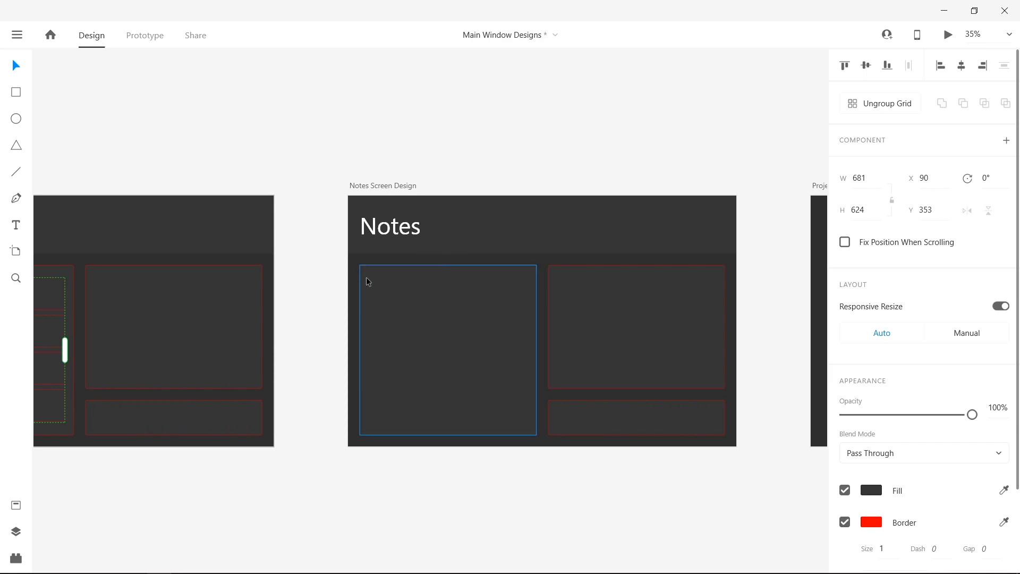
{"action": "double_click", "coordinate": [466, 324]}
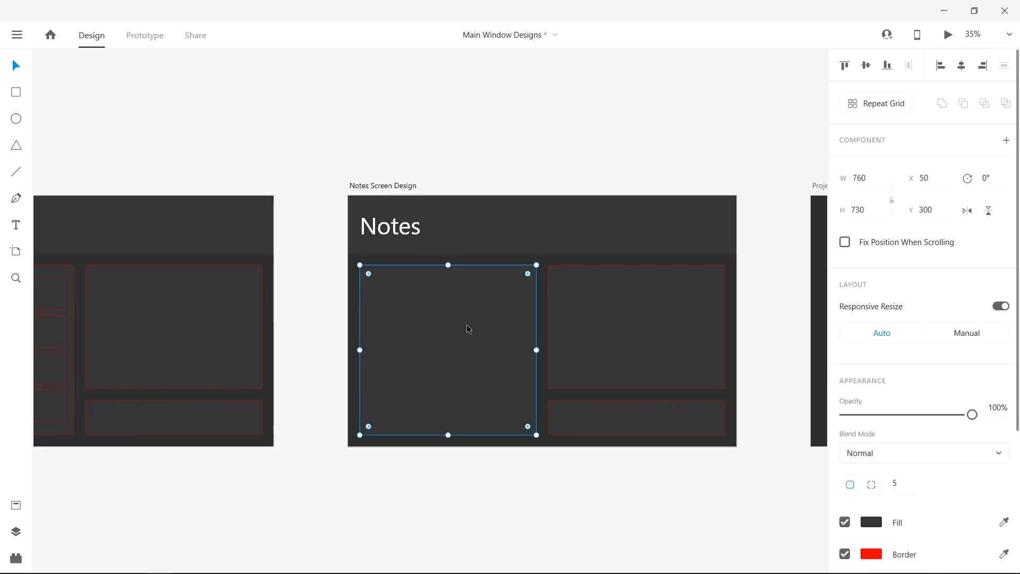
{"action": "left_click", "coordinate": [566, 502]}
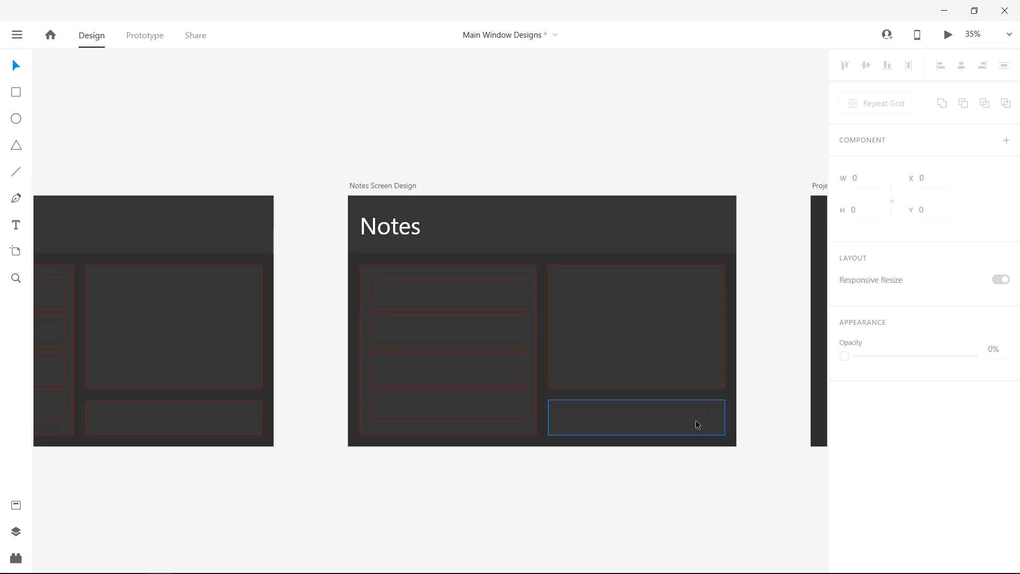
Check the short lower panel in Notes Screen Design and the Projects artboard, and save the Main Window Designs document.
{"action": "left_click", "coordinate": [641, 420]}
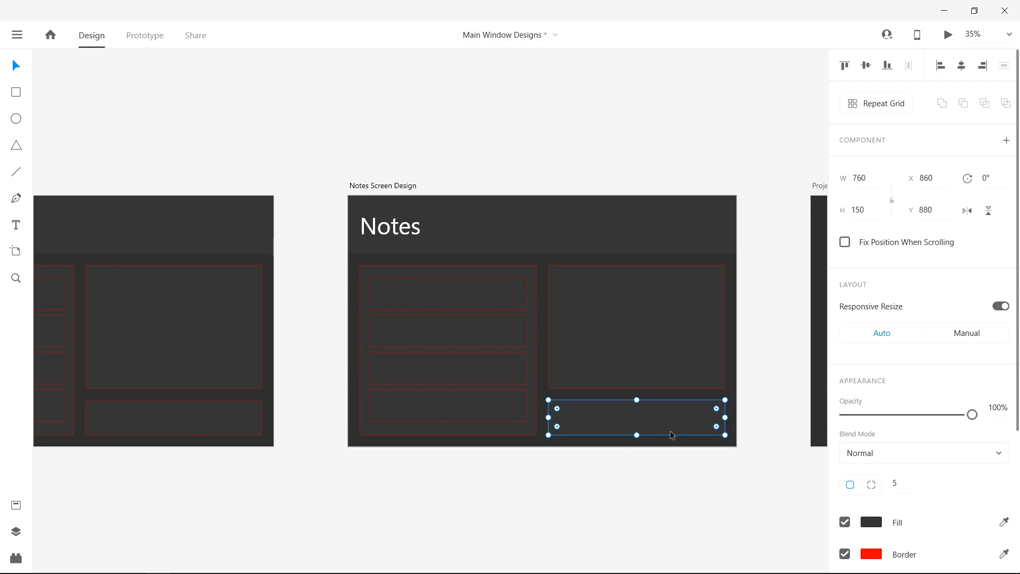
{"action": "scroll", "coordinate": [636, 502], "scroll_direction": "right", "scroll_amount": 5}
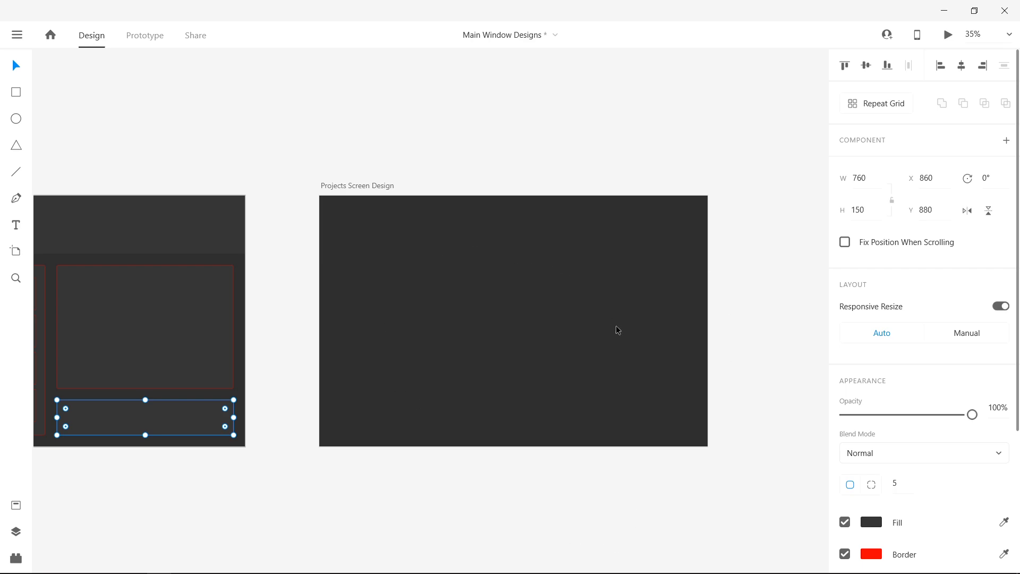
{"action": "left_click", "coordinate": [544, 475]}
{"action": "key", "text": "ctrl+s"}
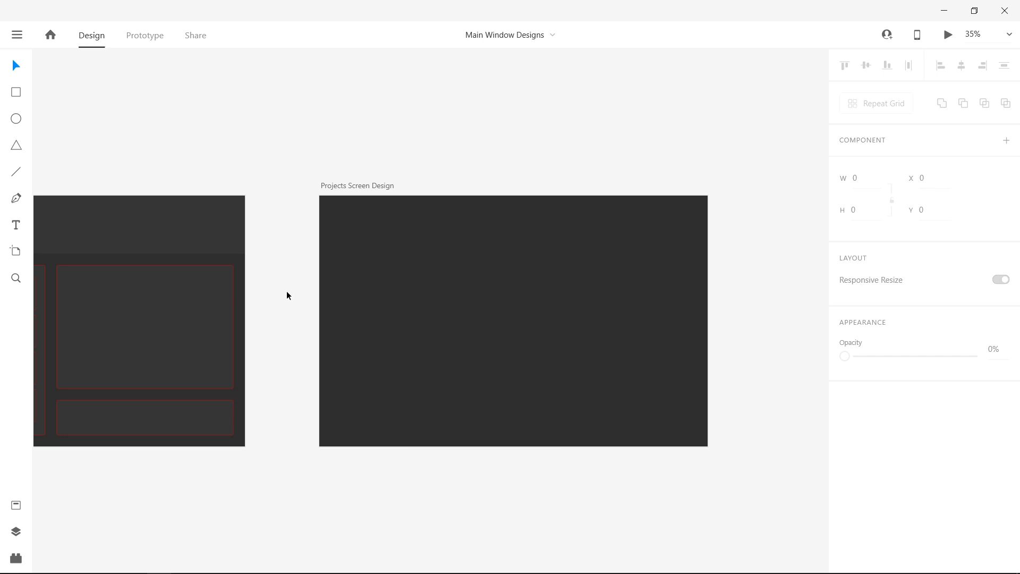
{"action": "scroll", "coordinate": [276, 295], "scroll_direction": "right", "scroll_amount": 4}
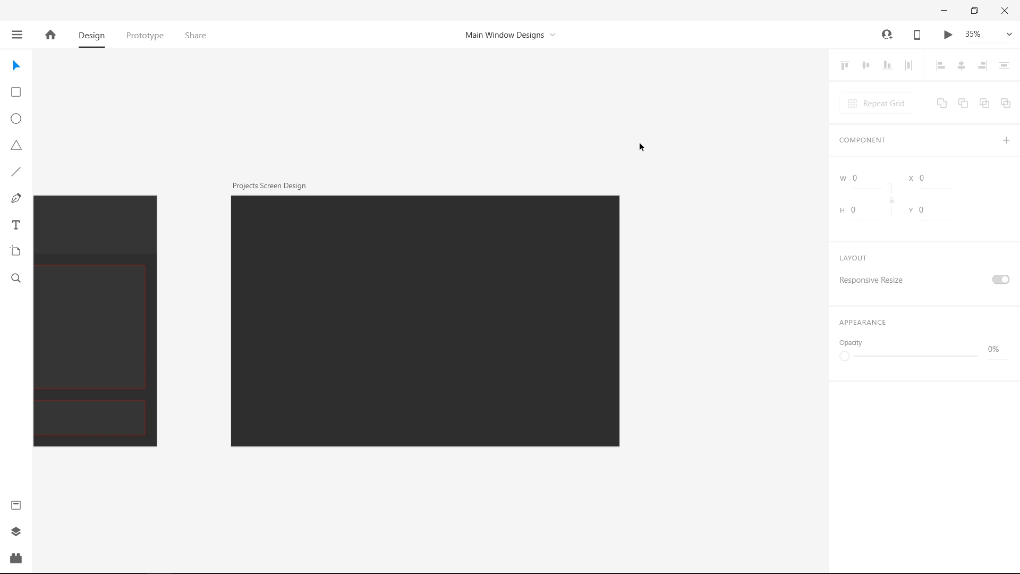
{"action": "left_click", "coordinate": [604, 368]}
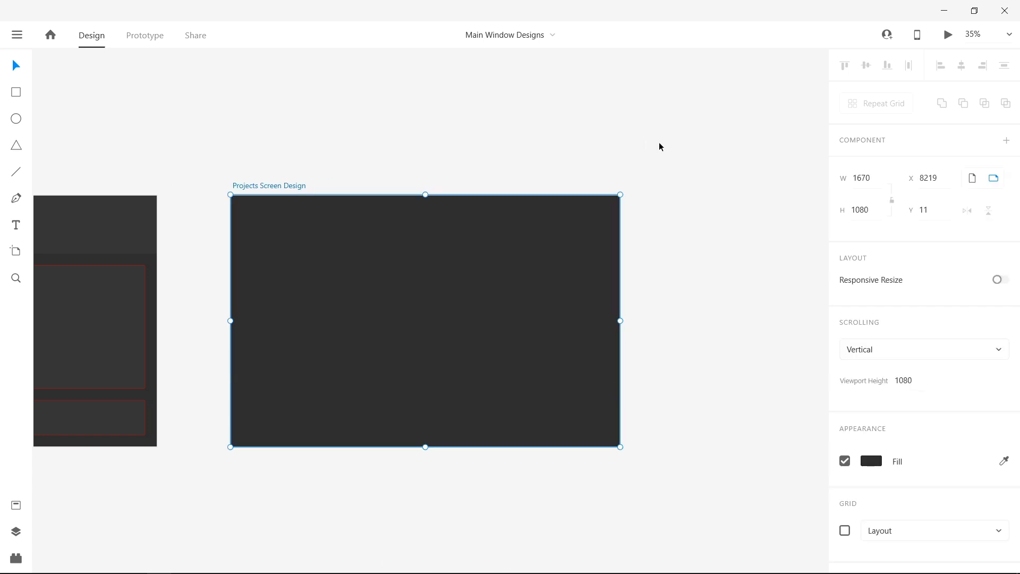
{"action": "left_click", "coordinate": [655, 358]}
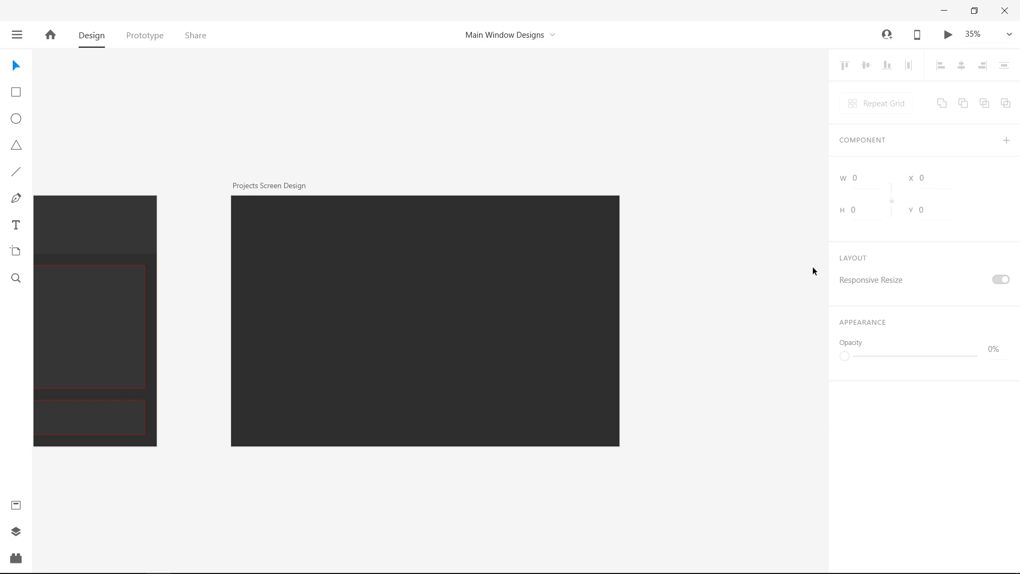
{"action": "scroll", "coordinate": [813, 271], "scroll_direction": "right", "scroll_amount": 3}
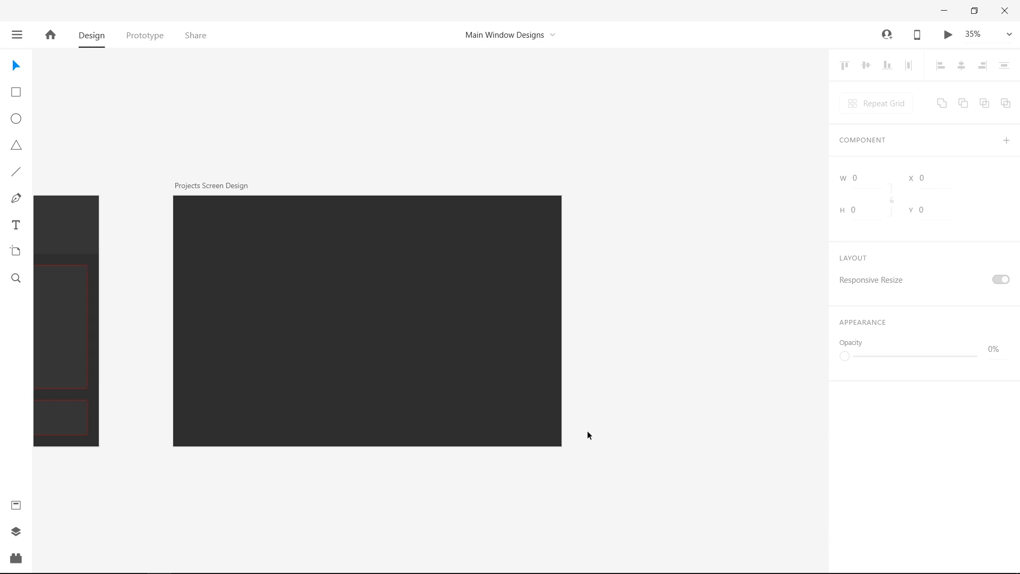